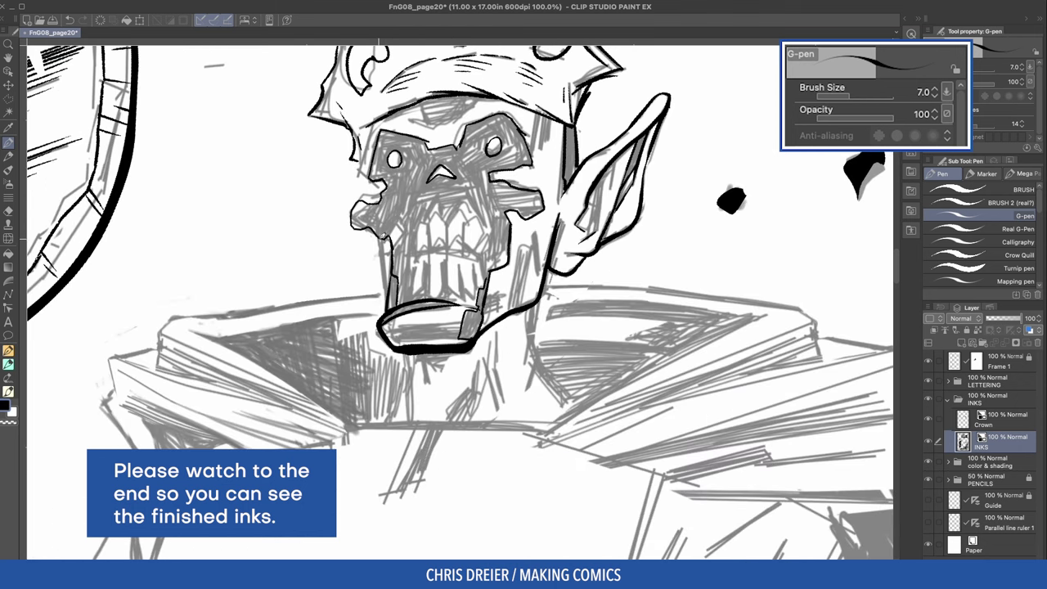
# Step: Ink the jaw edge on the left side of the skull face with the G-pen, reducing the brush size to 6
pyautogui.moveTo(381, 233); pyautogui.dragTo(388, 278)
pyautogui.scroll(2, 456, 298)
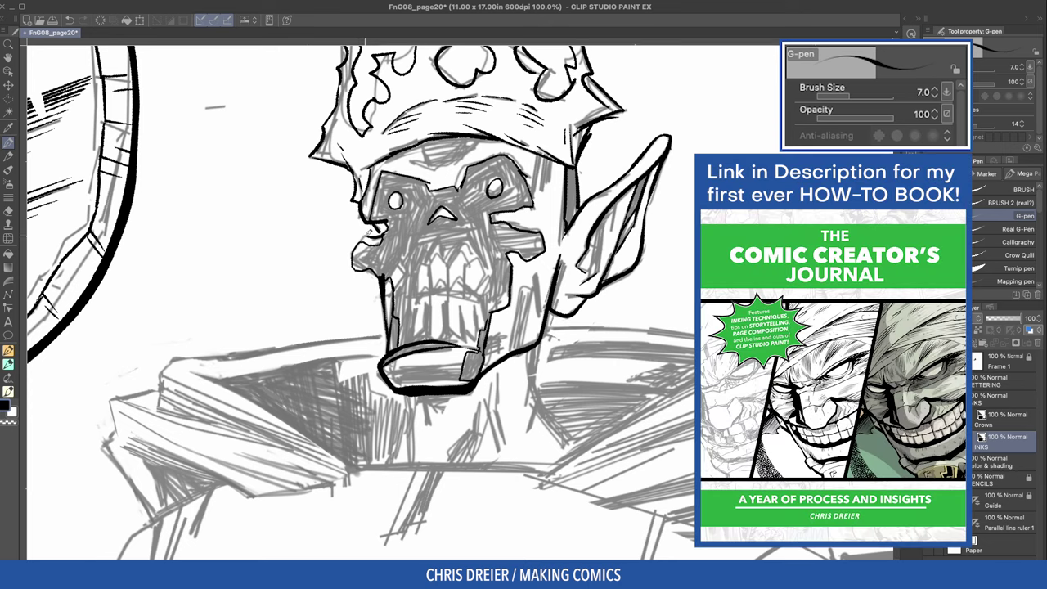
pyautogui.press('[')
pyautogui.scroll(1, 289, 215)
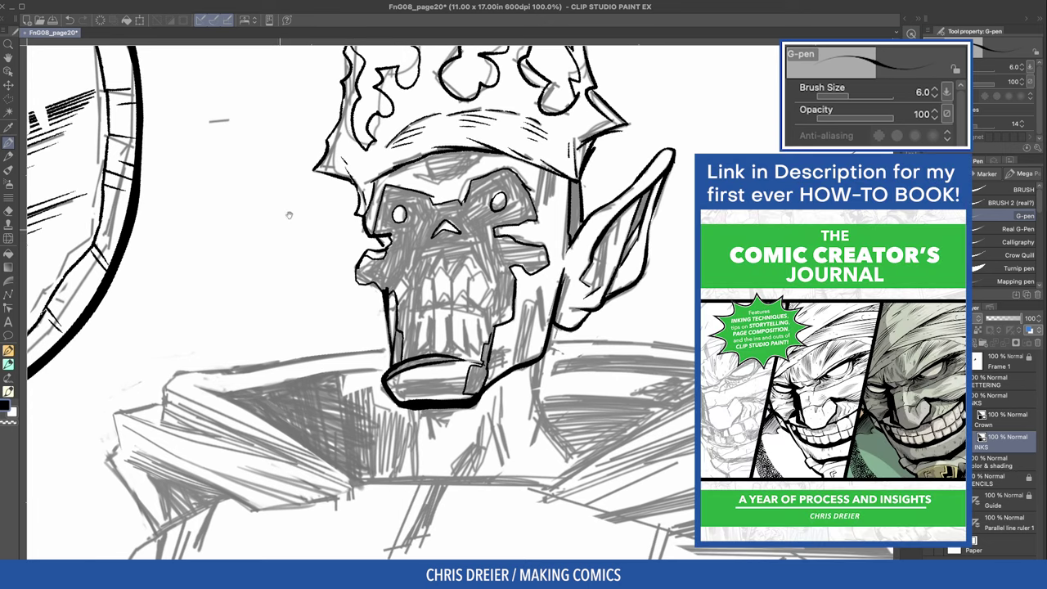
pyautogui.moveTo(413, 283); pyautogui.dragTo(399, 304)
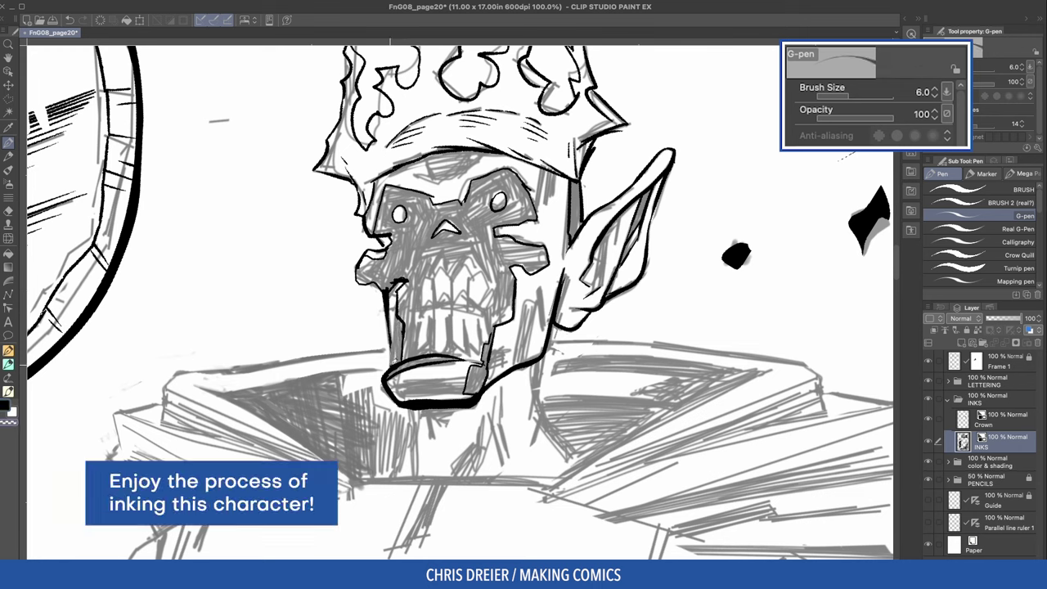
pyautogui.moveTo(396, 321); pyautogui.dragTo(389, 368)
pyautogui.hotkey('ctrl', 'z')
pyautogui.moveTo(399, 319); pyautogui.dragTo(390, 366)
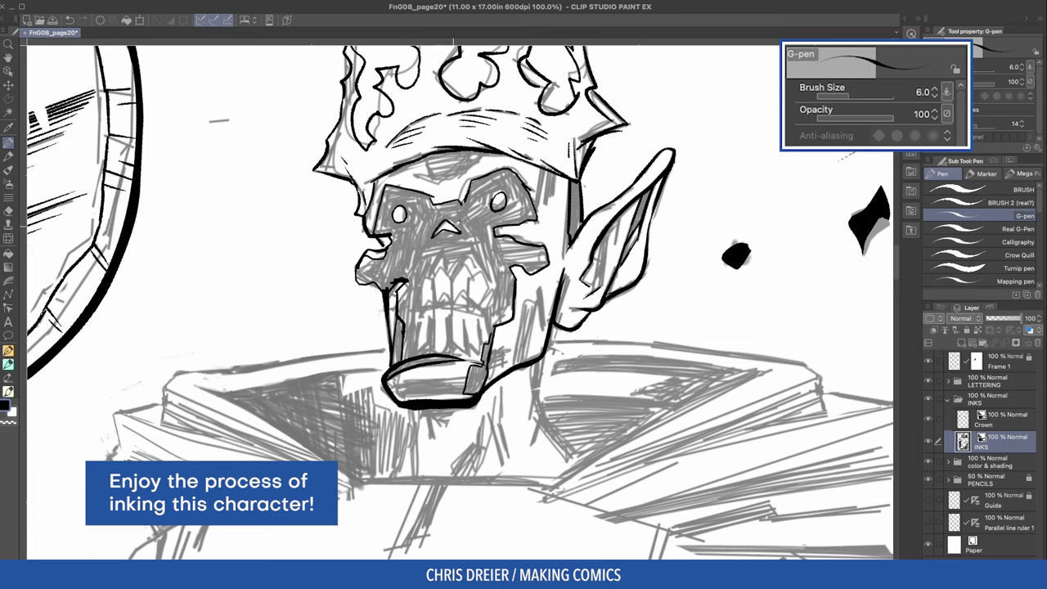
# Step: Fill the shadow patch at the right end of the chin with black
pyautogui.press('g')
pyautogui.click(475, 376)
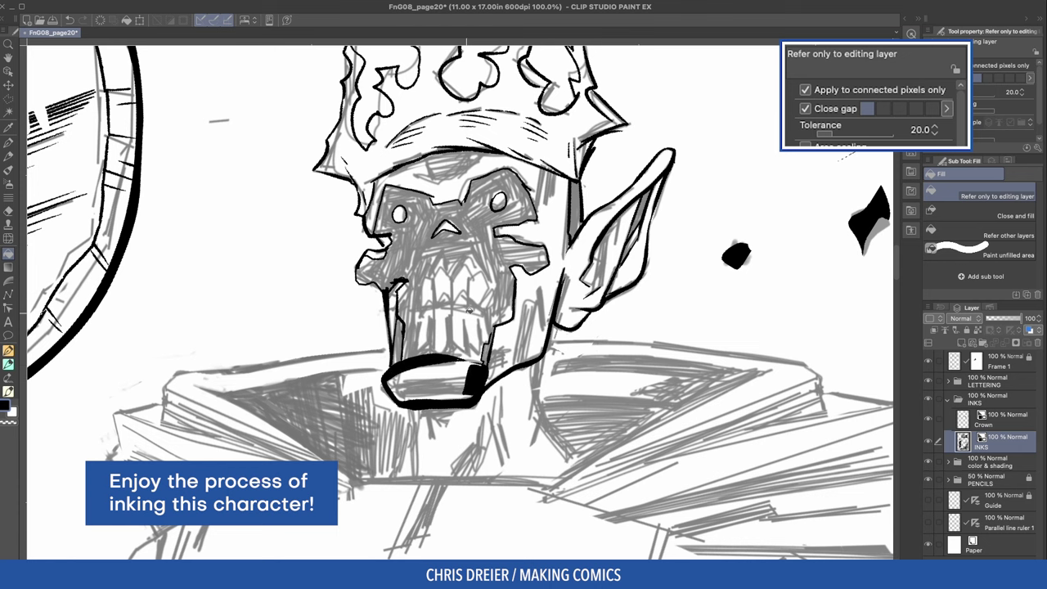
pyautogui.press('p')
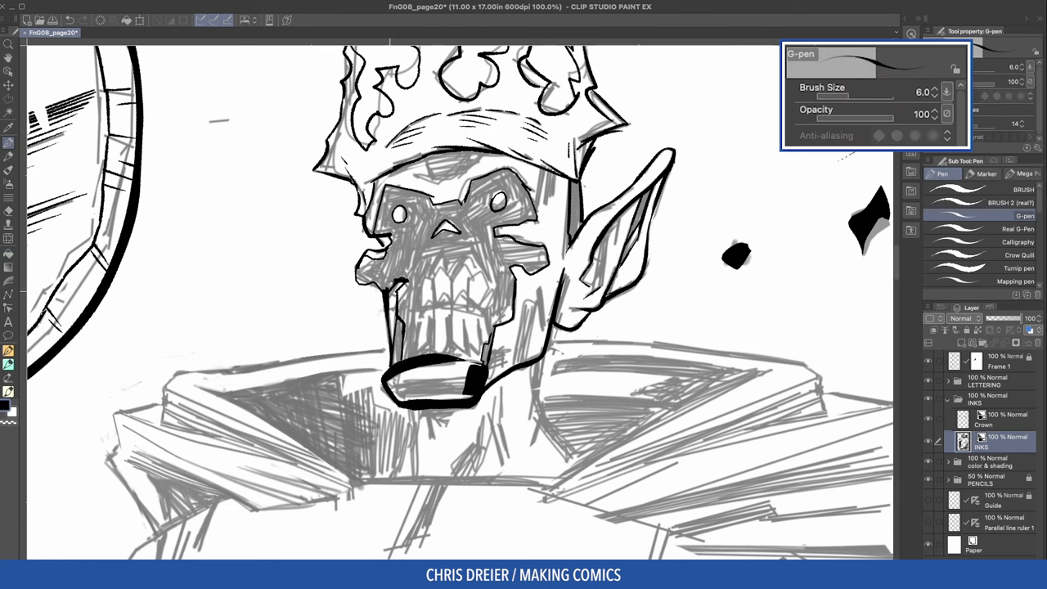
# Step: Ink the dividing line between the skull's upper and lower teeth
pyautogui.moveTo(300, 253); pyautogui.dragTo(283, 283)
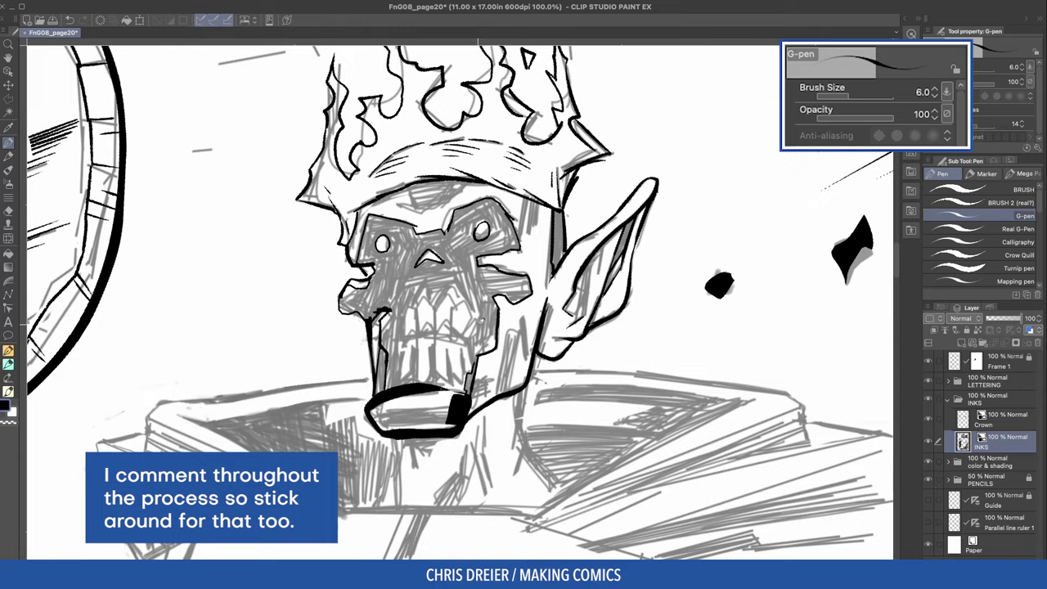
pyautogui.press('-')
pyautogui.press('-')
pyautogui.press('-')
pyautogui.press('-')
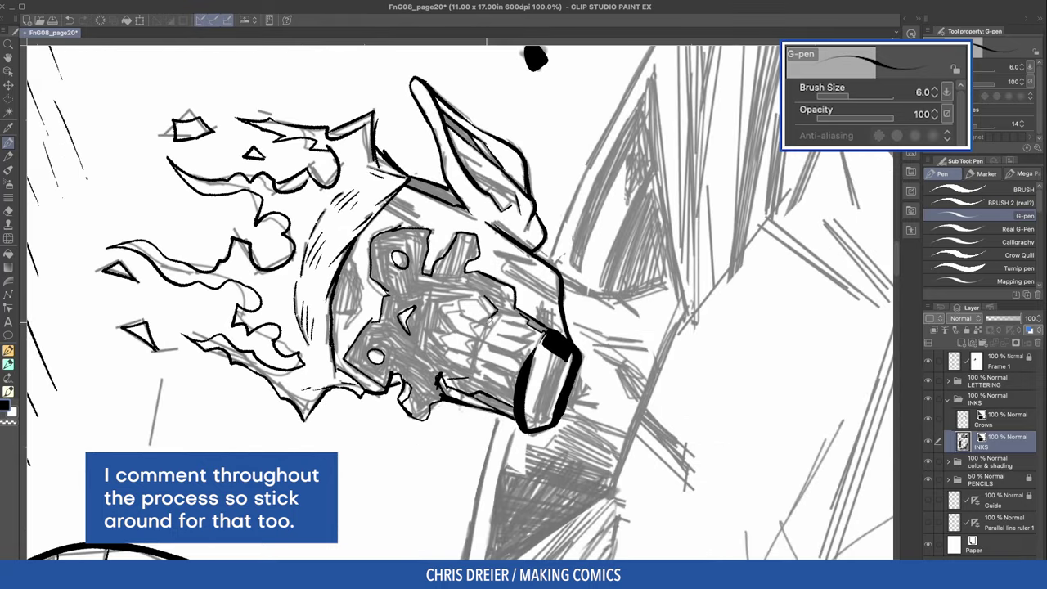
pyautogui.press('^')
pyautogui.press('^')
pyautogui.press('^')
pyautogui.press('^')
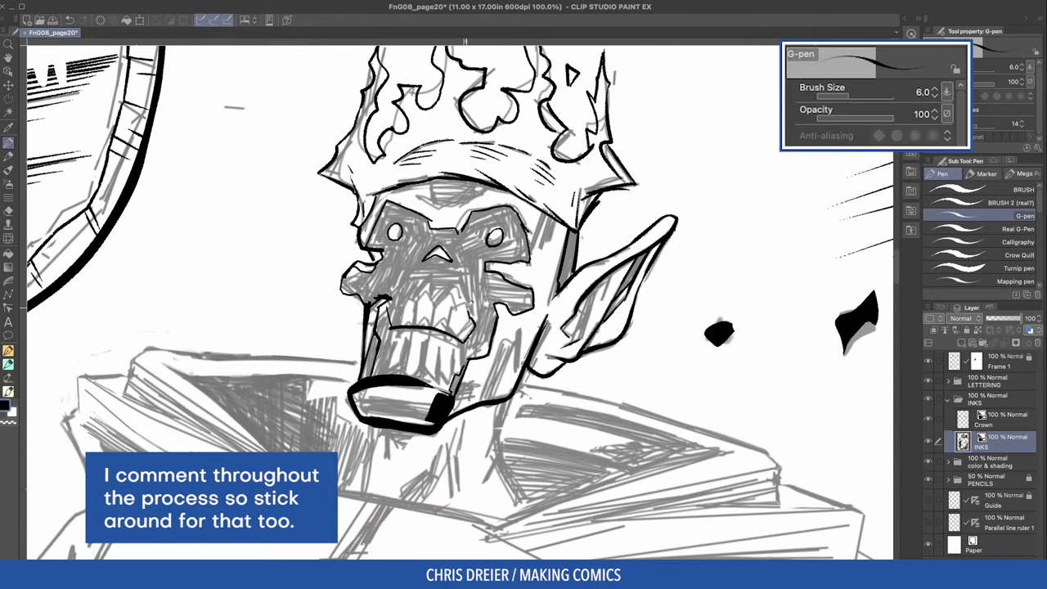
# Step: Outline the teeth and fill the markings around the eyes, nose and mouth solid black
pyautogui.press('^')
pyautogui.press('^')
pyautogui.press('^')
pyautogui.press('^')
pyautogui.press('^')
pyautogui.press('^')
pyautogui.press('^')
pyautogui.press('^')
pyautogui.press('^')
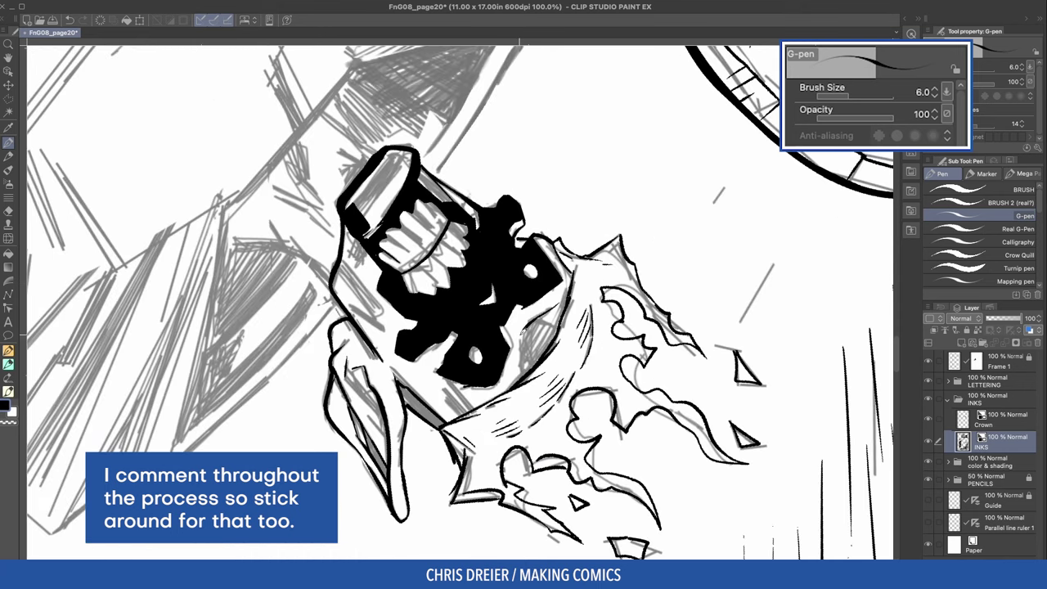
# Step: Outline the mark on the forehead below the crown and fill it with black
pyautogui.press('-')
pyautogui.press('-')
pyautogui.press('-')
pyautogui.press('-')
pyautogui.moveTo(530, 278); pyautogui.dragTo(545, 259)
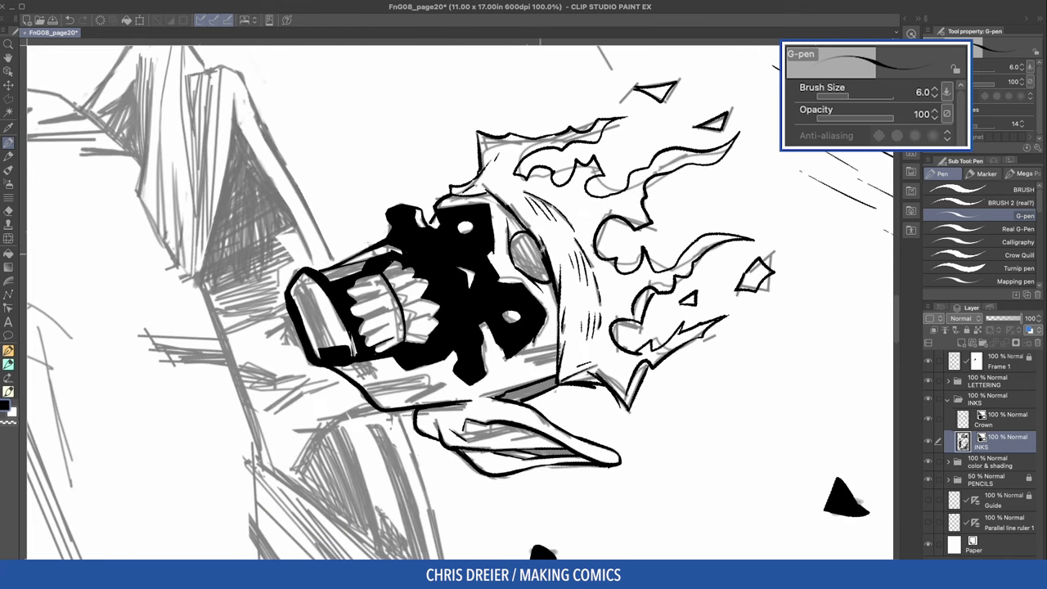
pyautogui.press('g')
pyautogui.click(528, 259)
pyautogui.press('p')
# Step: Feather the edges of the black forehead mark with short tapered pen strokes
pyautogui.press('^')
pyautogui.press('^')
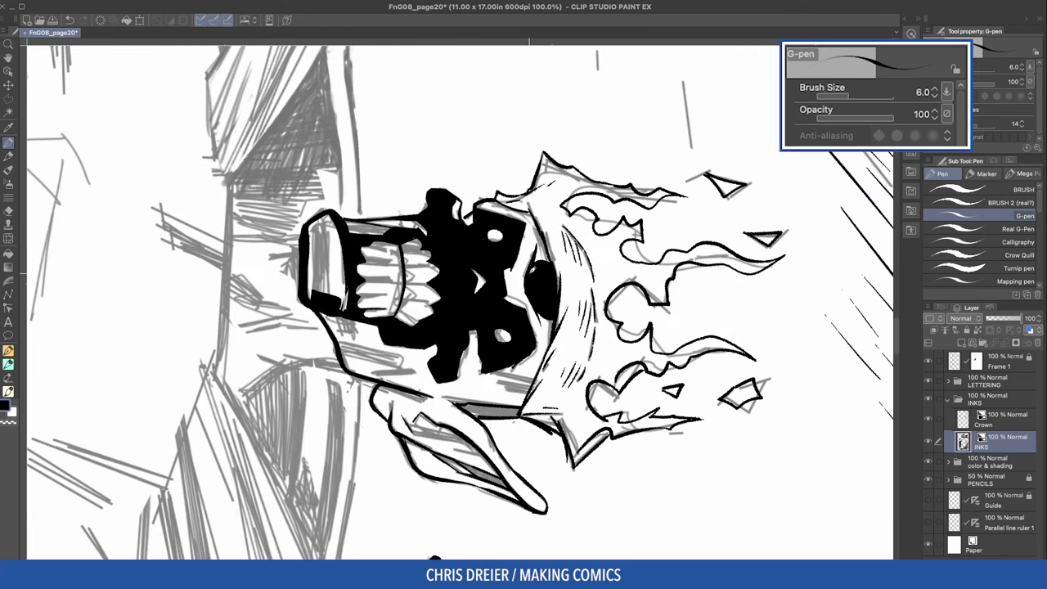
pyautogui.press('-')
pyautogui.press('-')
pyautogui.press('-')
pyautogui.press('-')
pyautogui.press('-')
pyautogui.press('-')
pyautogui.press('-')
pyautogui.press('-')
pyautogui.press('-')
pyautogui.press('-')
pyautogui.press('-')
pyautogui.press('-')
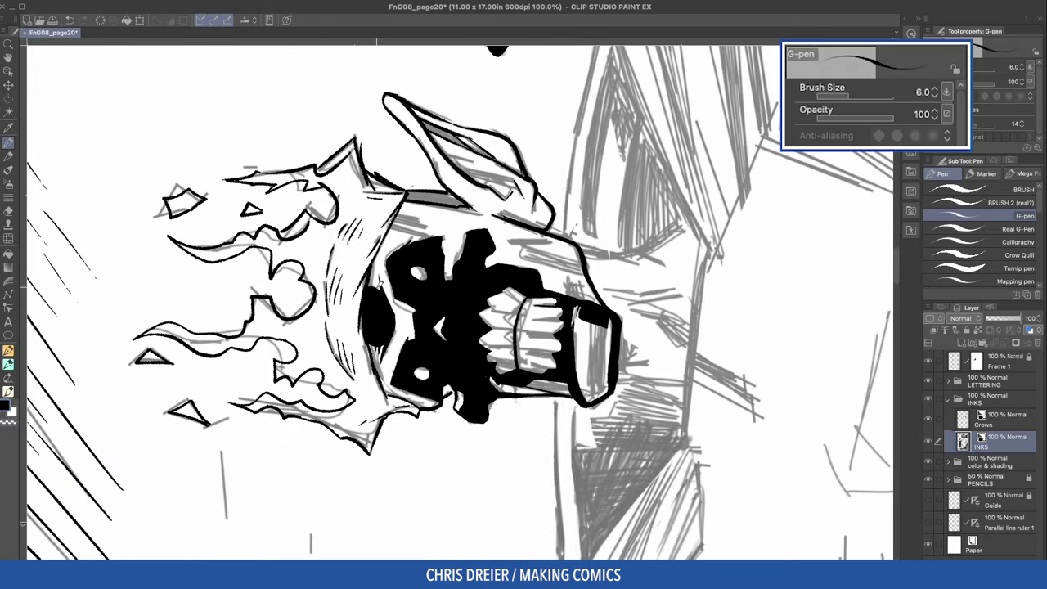
pyautogui.press('^')
pyautogui.press('^')
pyautogui.press('^')
pyautogui.press('^')
pyautogui.press('^')
pyautogui.press('^')
pyautogui.press('^')
pyautogui.press('^')
pyautogui.press('^')
pyautogui.press('^')
pyautogui.press('^')
pyautogui.press('^')
pyautogui.press('^')
pyautogui.press('^')
pyautogui.press('^')
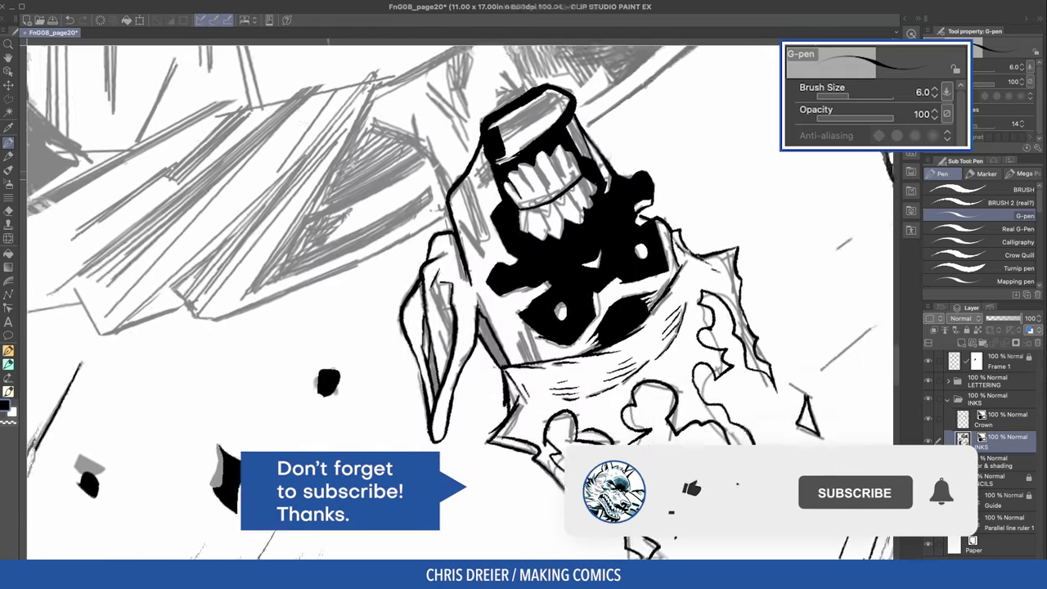
pyautogui.press('^')
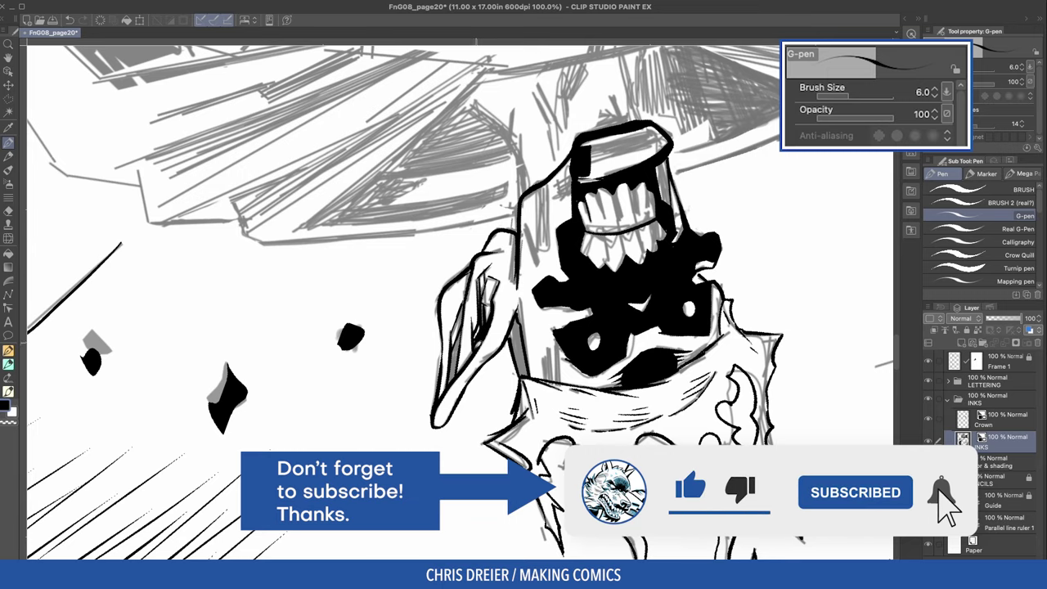
# Step: Ink the inner folds of the pointed ear with black shadow strokes
pyautogui.press('^')
pyautogui.press('^')
pyautogui.press('^')
pyautogui.press('^')
pyautogui.press('^')
pyautogui.press('^')
pyautogui.press('^')
pyautogui.press('^')
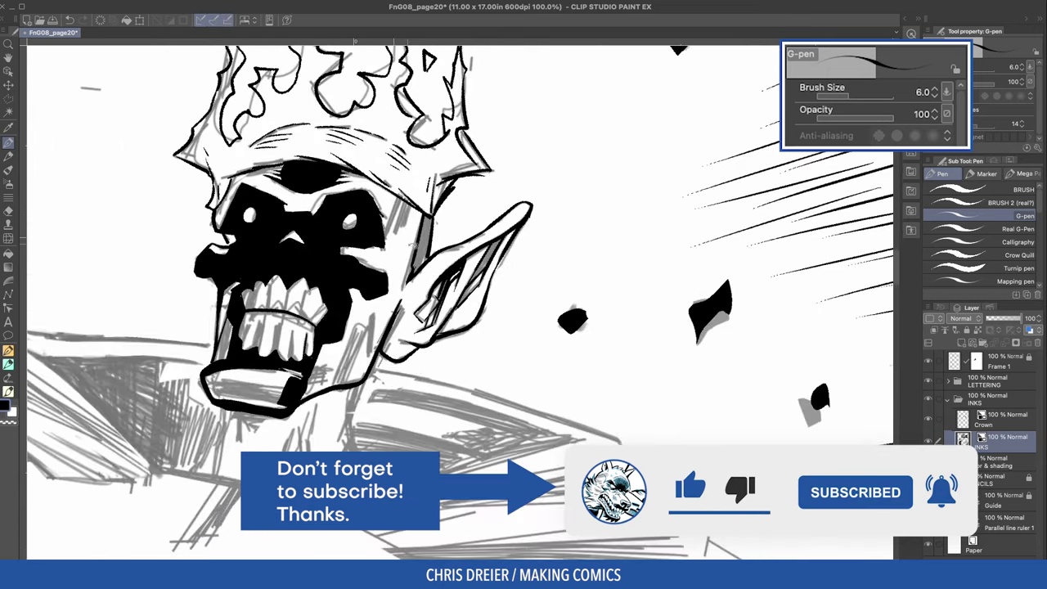
# Step: Reduce the G-pen size to 5 and hatch the chin with fine parallel lines
pyautogui.press('^')
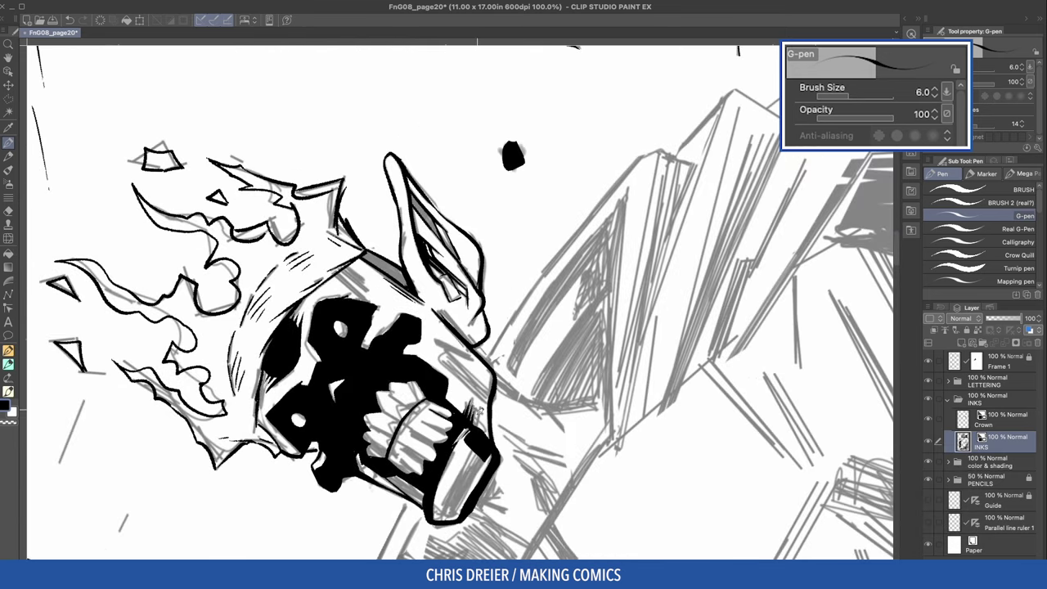
pyautogui.press('^')
pyautogui.press('^')
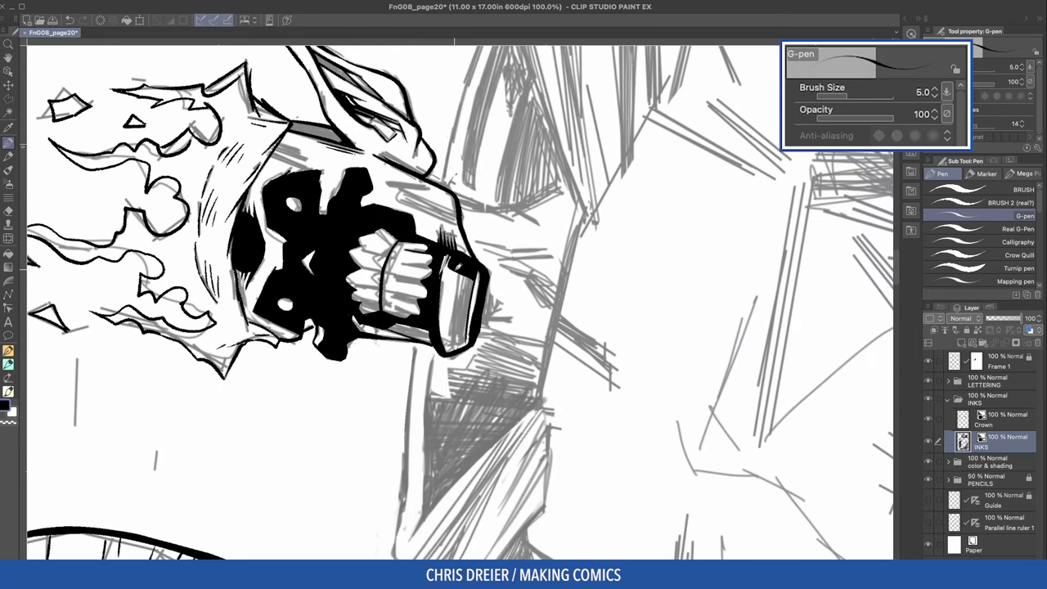
pyautogui.press('^')
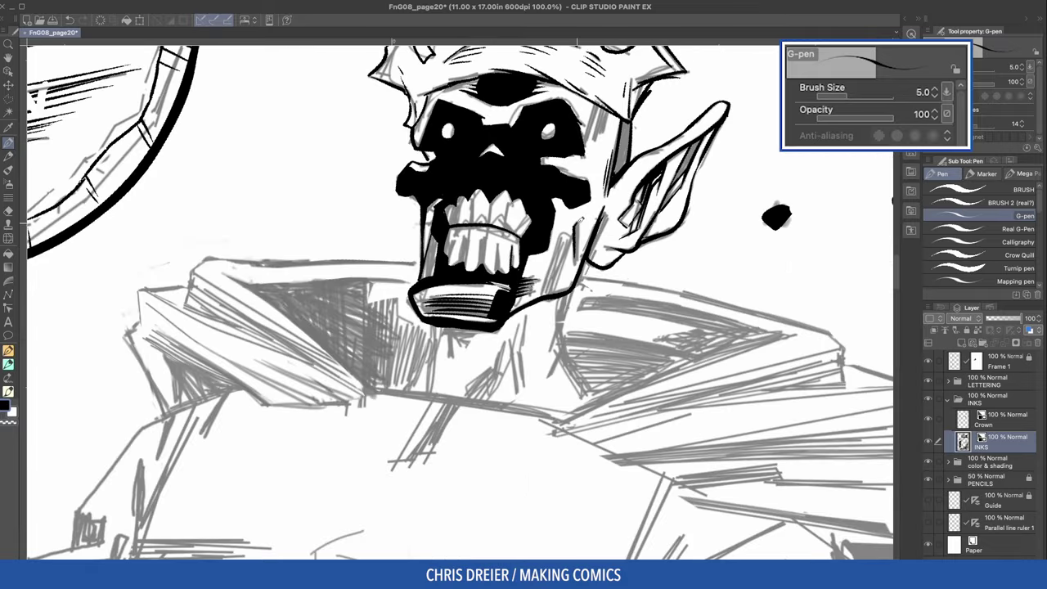
# Step: Hatch the shadows on the right cheek and along the left side of the jaw
pyautogui.moveTo(578, 218)
pyautogui.mouseDown()
pyautogui.moveTo(572, 263)
pyautogui.moveTo(546, 287)
pyautogui.mouseUp()
pyautogui.press('^')
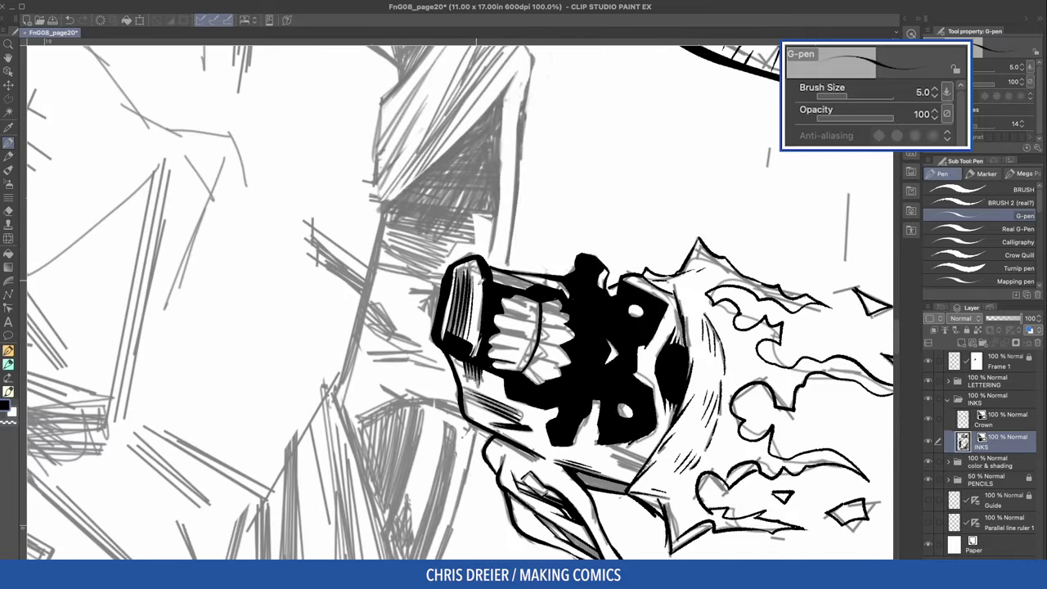
pyautogui.press('^')
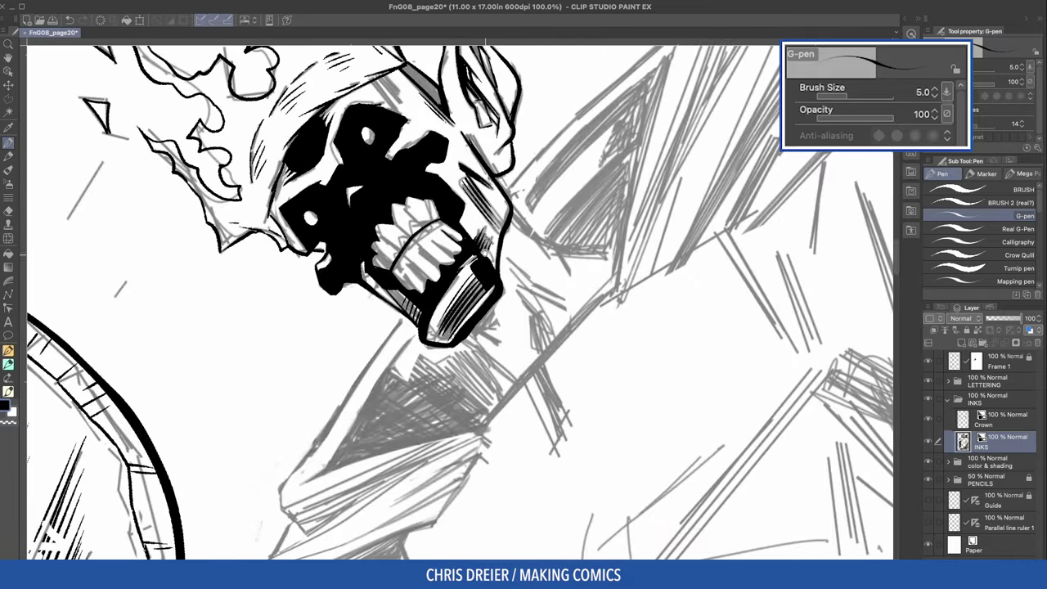
pyautogui.press('^')
# Step: Hatch the temple below the crown and fill the shadow strip between the temple and the ear with black
pyautogui.moveTo(608, 244); pyautogui.dragTo(596, 270)
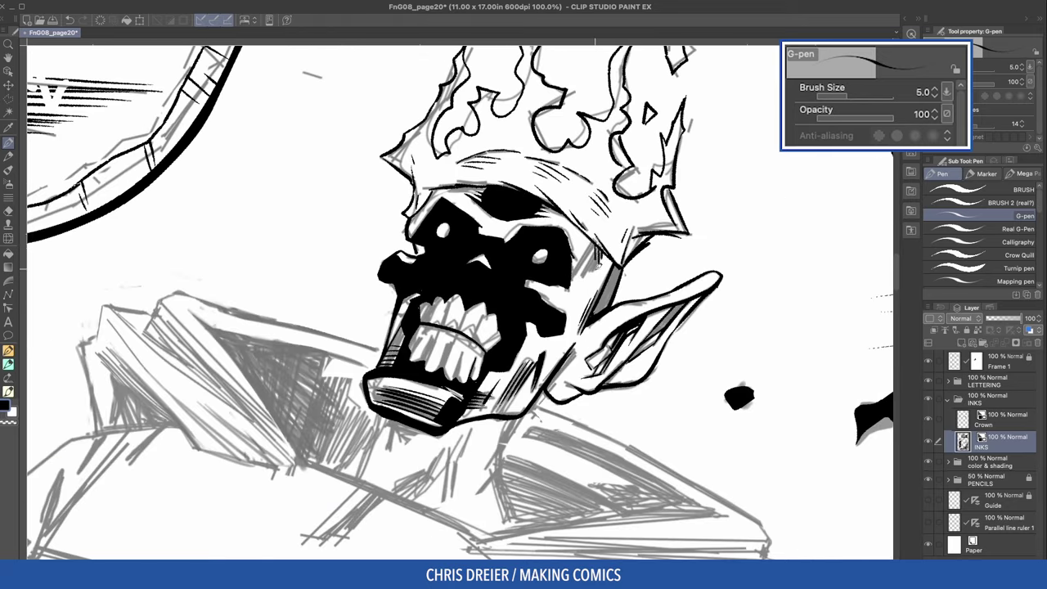
pyautogui.press('^')
pyautogui.press('^')
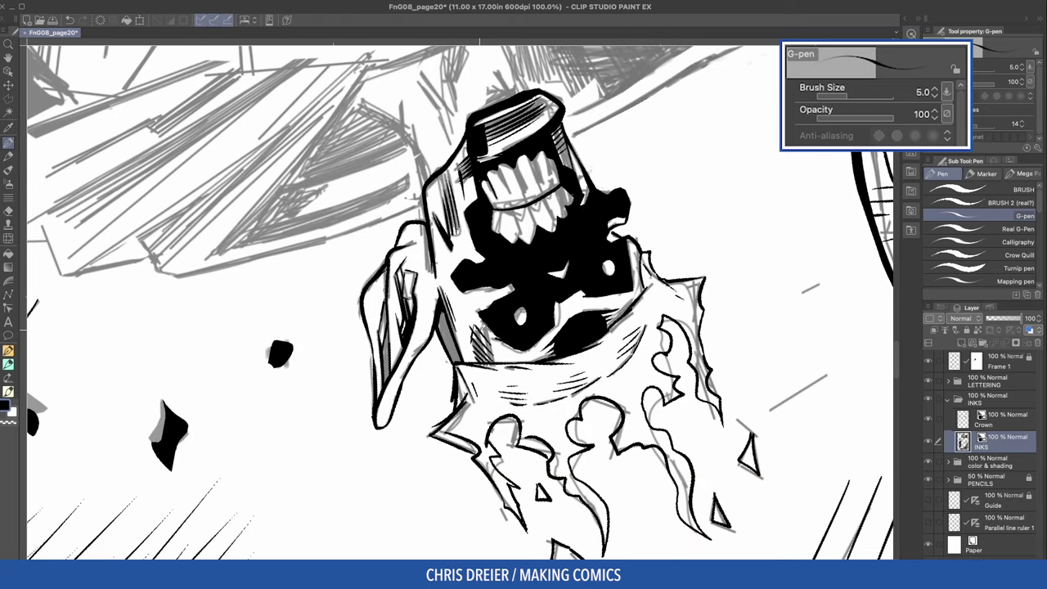
pyautogui.press('g')
pyautogui.click(450, 335)
pyautogui.press('^')
pyautogui.press('^')
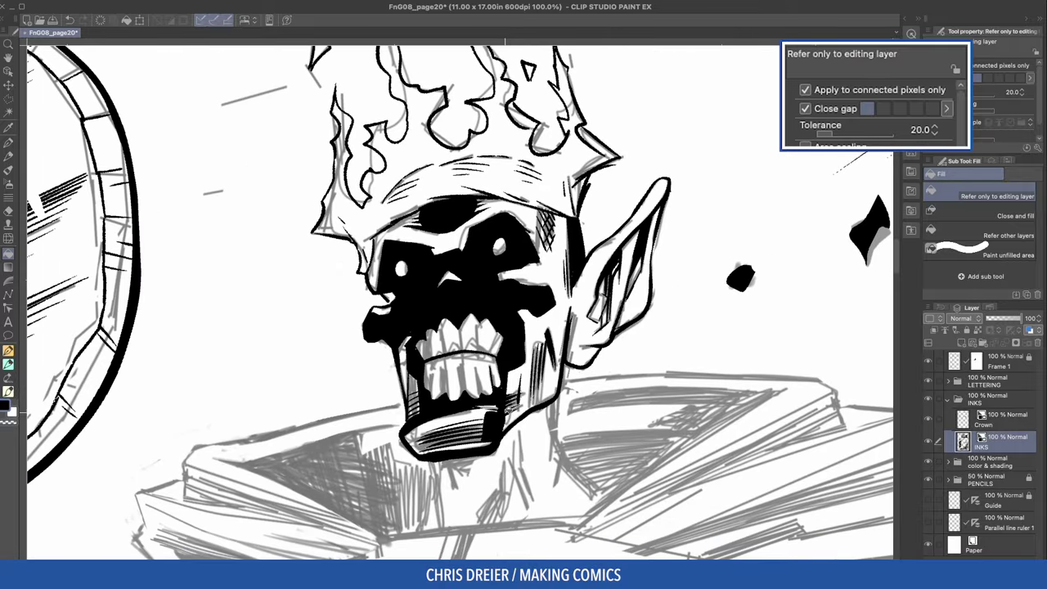
# Step: Touch up the jaw beside the chin and carve a white arched outline around the nose with the G-pen
pyautogui.press('p')
pyautogui.moveTo(511, 396); pyautogui.dragTo(504, 431)
pyautogui.press('^')
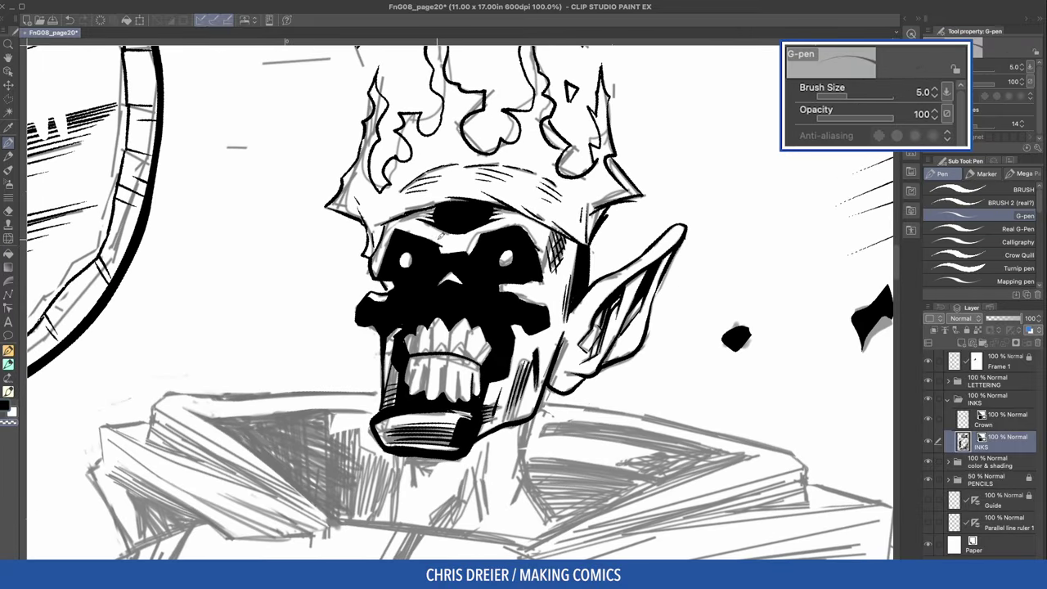
pyautogui.moveTo(441, 250)
pyautogui.mouseDown()
pyautogui.moveTo(439, 317)
pyautogui.moveTo(463, 320)
pyautogui.mouseUp()
pyautogui.press('-')
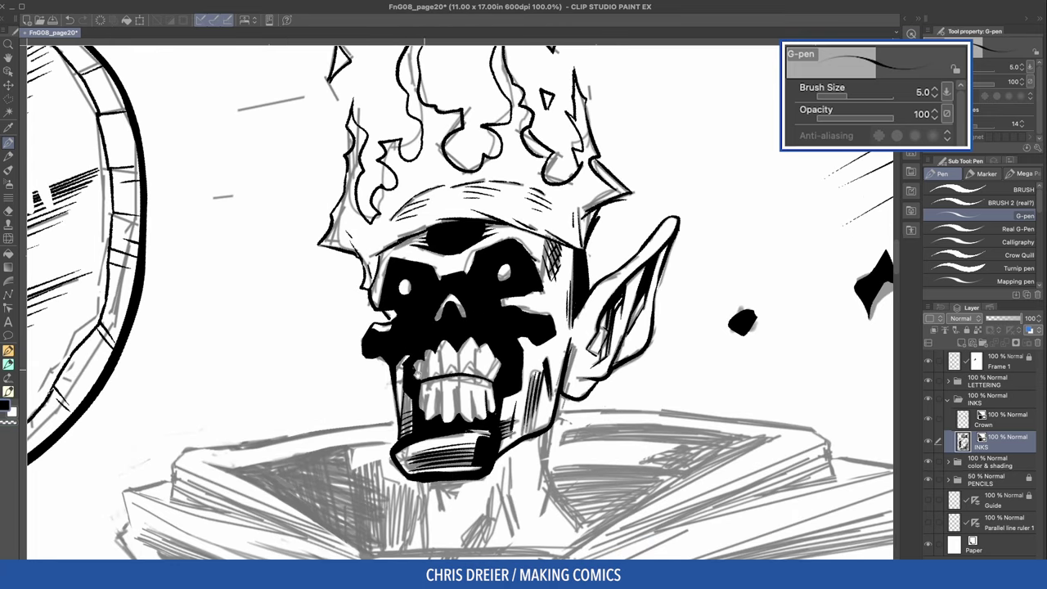
# Step: Set the G-pen size to 7 and ink the right side of the neck and the lines below the chin
pyautogui.scroll(-3, 449, 230)
pyautogui.press(']')
pyautogui.press(']')
pyautogui.moveTo(545, 255); pyautogui.dragTo(537, 329)
pyautogui.moveTo(416, 306); pyautogui.dragTo(424, 406)
pyautogui.press('-')
pyautogui.moveTo(430, 357); pyautogui.dragTo(420, 406)
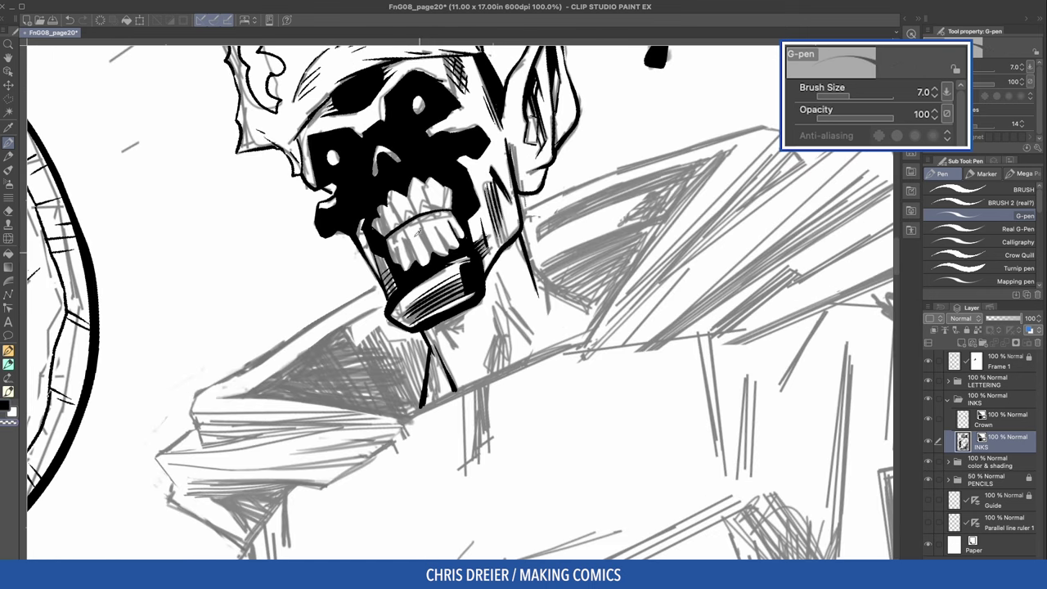
pyautogui.moveTo(429, 353); pyautogui.dragTo(428, 390)
# Step: Extend the right neck contour into the shoulder and strengthen the neck lines under the chin
pyautogui.press('=')
pyautogui.press('=')
pyautogui.moveTo(543, 331)
pyautogui.mouseDown()
pyautogui.moveTo(575, 388)
pyautogui.moveTo(521, 385)
pyautogui.mouseUp()
pyautogui.moveTo(433, 302); pyautogui.dragTo(423, 337)
pyautogui.press('-')
pyautogui.press('-')
pyautogui.press('-')
pyautogui.press('-')
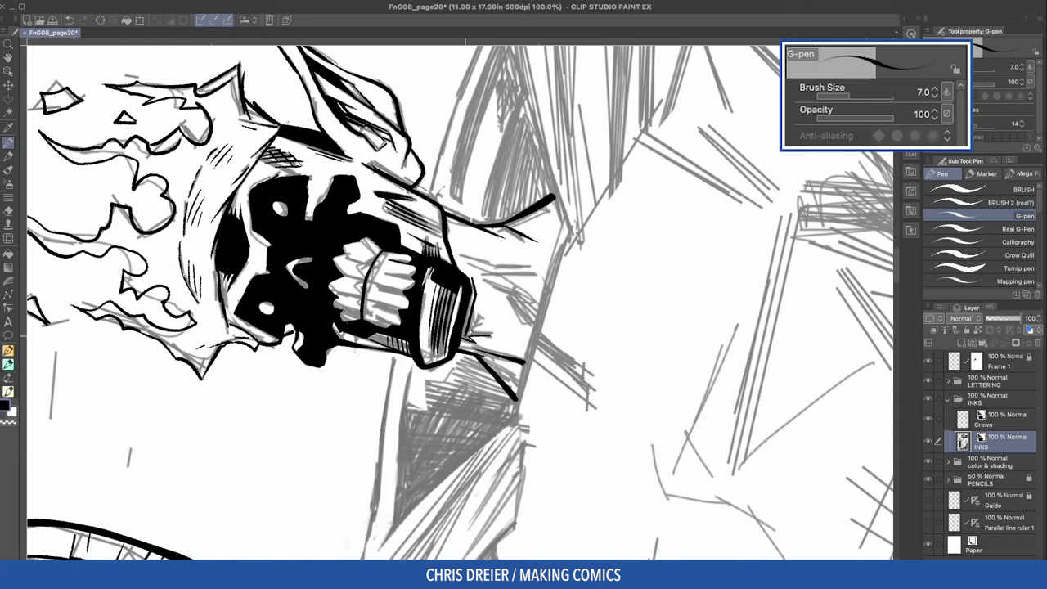
# Step: Outline the throat shadow below the chin and ink the tendons on the right of the neck
pyautogui.press('=')
pyautogui.press('=')
pyautogui.press('=')
pyautogui.press('=')
pyautogui.moveTo(479, 288); pyautogui.dragTo(456, 368)
pyautogui.moveTo(429, 352); pyautogui.dragTo(418, 386)
pyautogui.moveTo(510, 283); pyautogui.dragTo(525, 366)
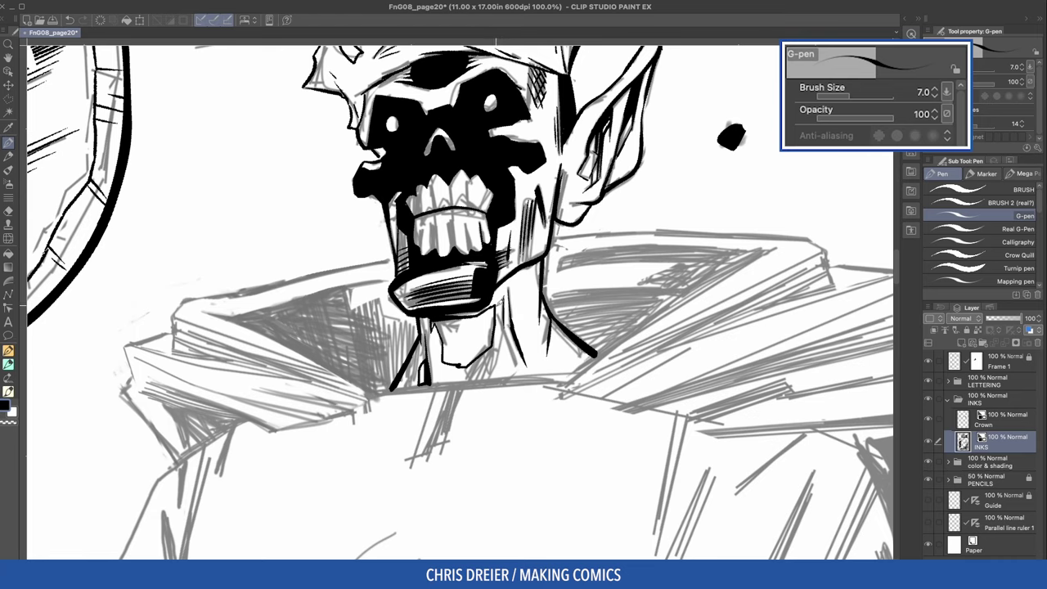
pyautogui.moveTo(497, 299); pyautogui.dragTo(522, 373)
pyautogui.moveTo(511, 344); pyautogui.dragTo(520, 378)
# Step: Finish the neck's shading lines and fill the throat shadow with black
pyautogui.press('-')
pyautogui.press('-')
pyautogui.press('-')
pyautogui.press('-')
pyautogui.moveTo(524, 301)
pyautogui.mouseDown()
pyautogui.moveTo(512, 344)
pyautogui.moveTo(528, 335)
pyautogui.mouseUp()
pyautogui.moveTo(548, 217); pyautogui.dragTo(531, 333)
pyautogui.press('=')
pyautogui.press('=')
pyautogui.press('=')
pyautogui.press('=')
pyautogui.press('g')
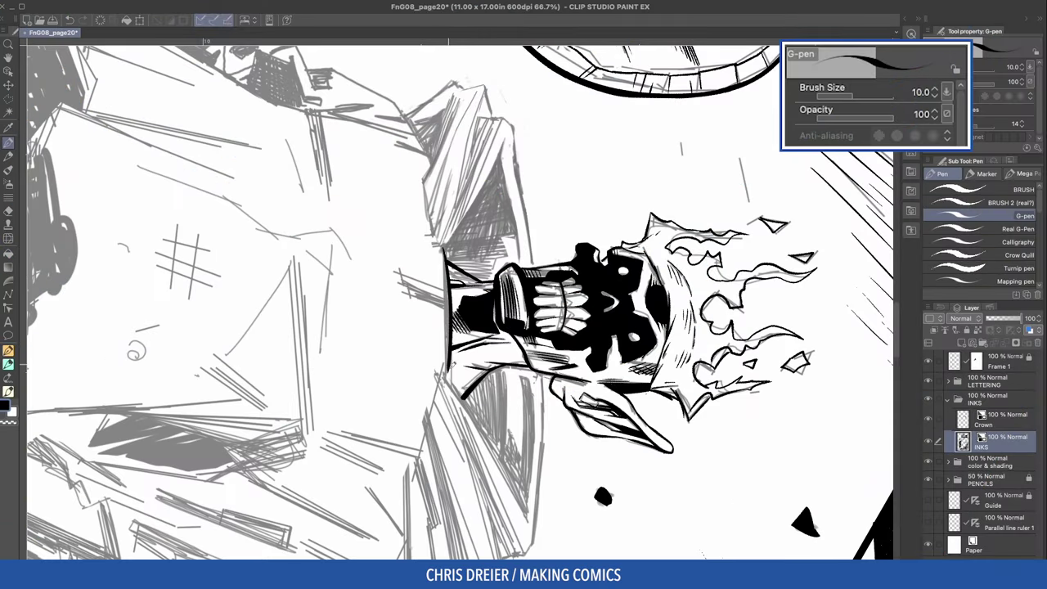
# Step: Ink the outer outline of the cape's collar on both sides of the neck with the G-pen at size 10
pyautogui.moveTo(516, 121)
pyautogui.mouseDown()
pyautogui.moveTo(532, 255)
pyautogui.moveTo(534, 530)
pyautogui.moveTo(554, 397)
pyautogui.mouseUp()
pyautogui.moveTo(554, 397)
pyautogui.mouseDown()
pyautogui.moveTo(544, 424)
pyautogui.moveTo(520, 432)
pyautogui.mouseUp()
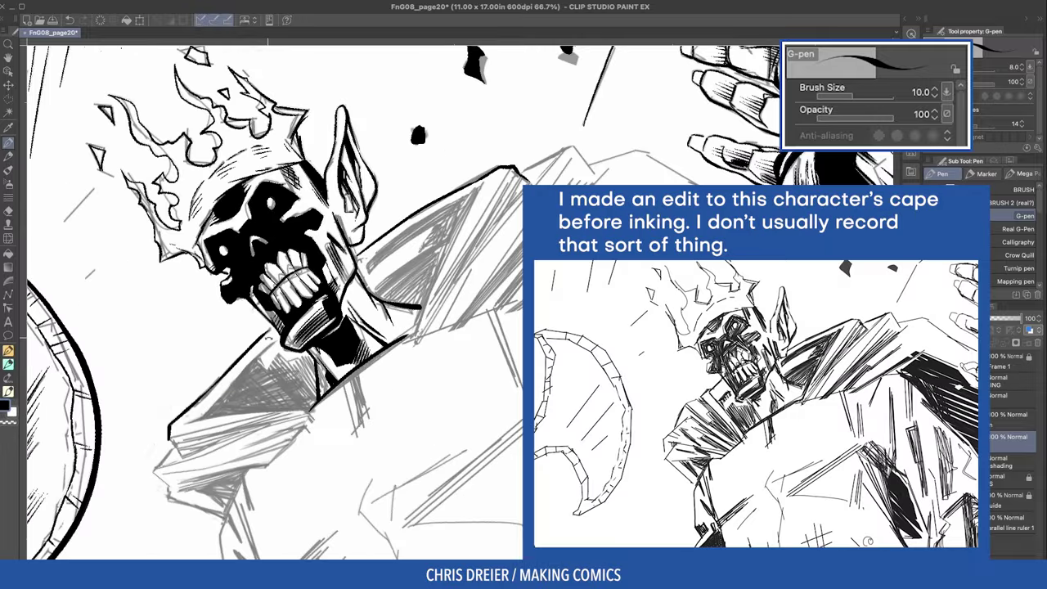
pyautogui.moveTo(517, 167); pyautogui.dragTo(451, 269)
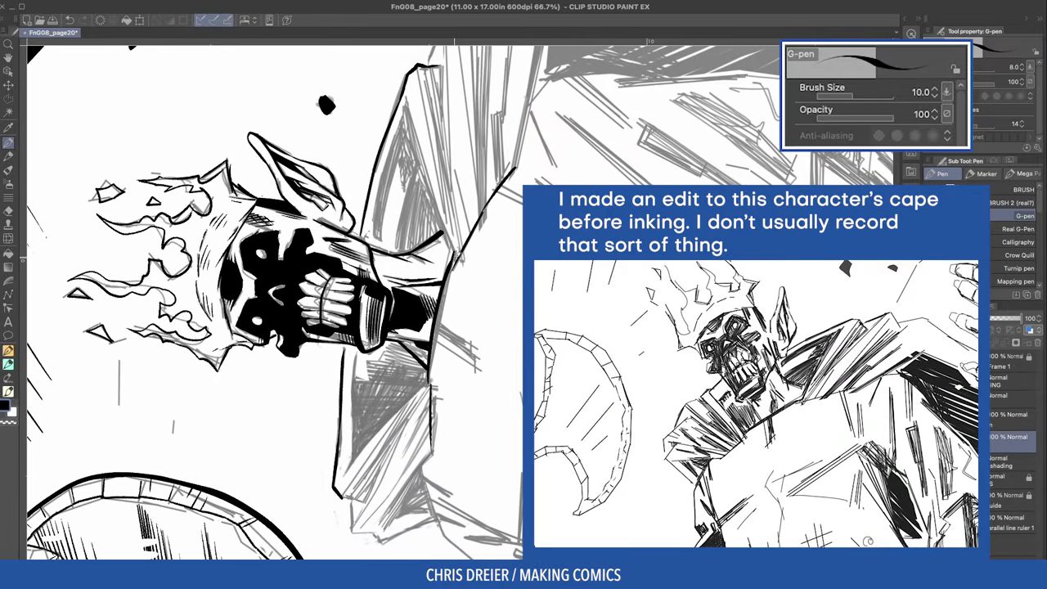
# Step: Reduce the G-pen size to 8 and ink the fold lines on the cape collar right of the neck
pyautogui.press('[')
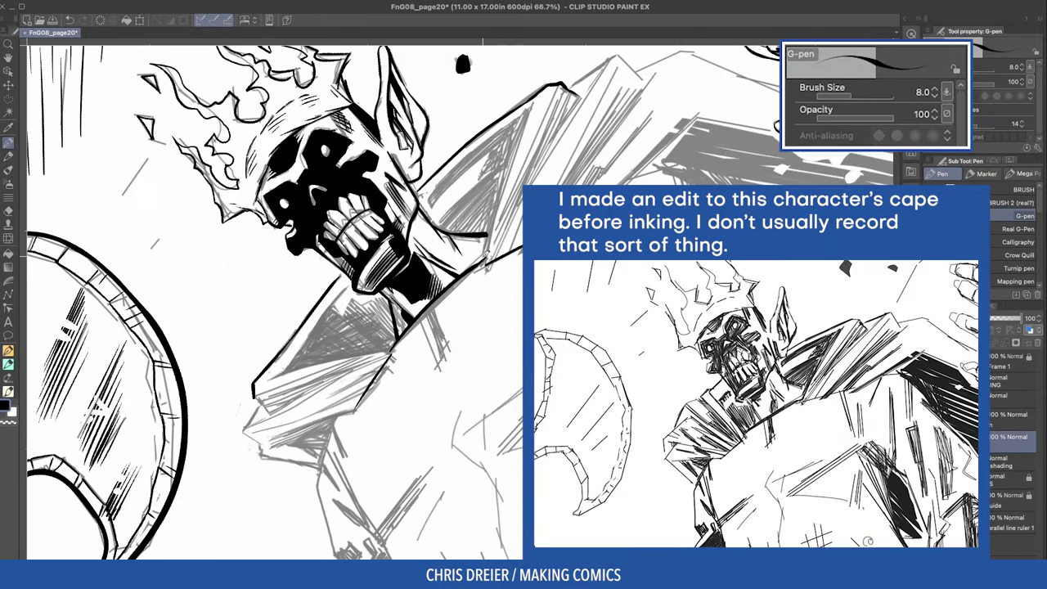
pyautogui.moveTo(527, 117); pyautogui.dragTo(482, 265)
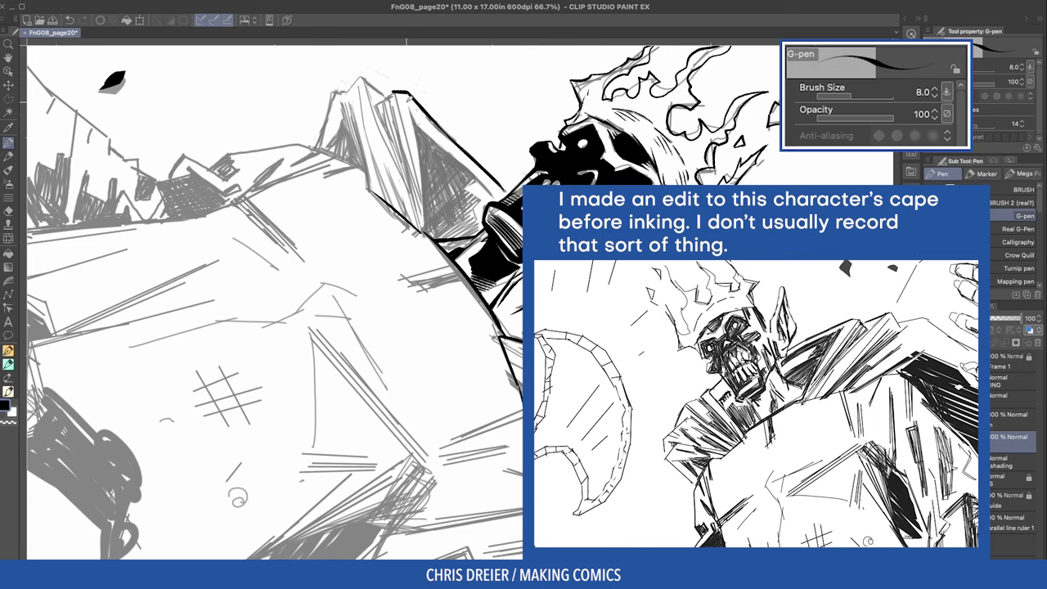
pyautogui.moveTo(408, 96); pyautogui.dragTo(427, 233)
pyautogui.moveTo(347, 95); pyautogui.dragTo(373, 188)
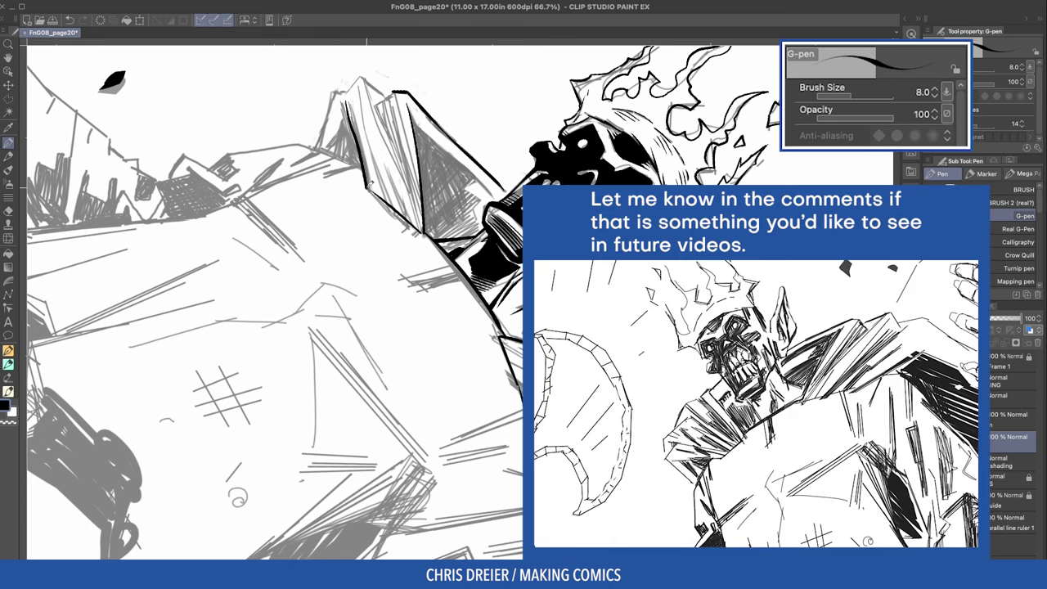
# Step: Ink the inner edges of the cape collar on both sides of the neck with the G-pen at size 8
pyautogui.moveTo(356, 135); pyautogui.dragTo(372, 189)
pyautogui.moveTo(400, 87); pyautogui.dragTo(382, 103)
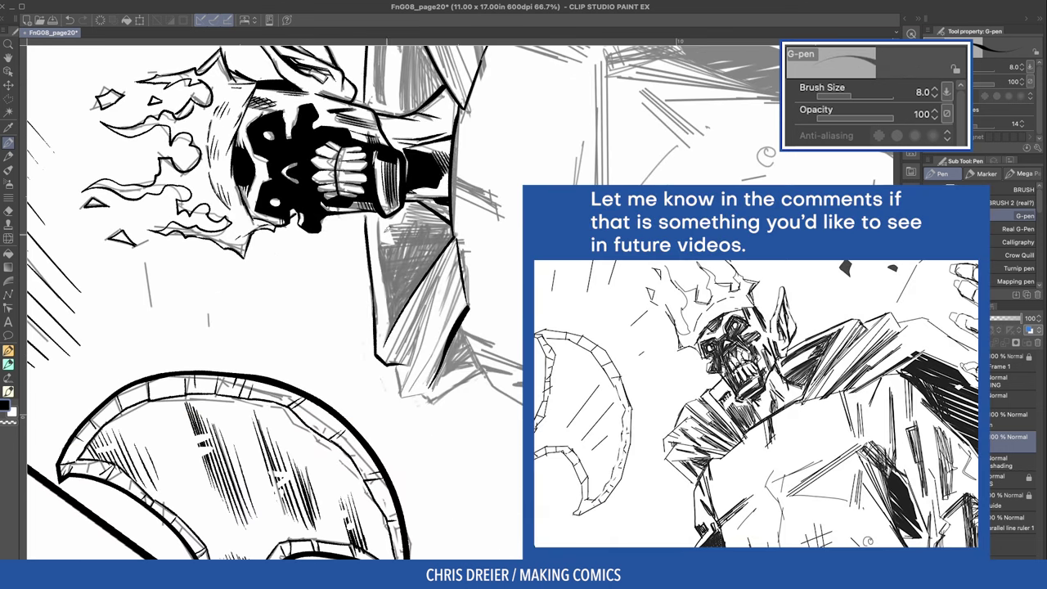
pyautogui.moveTo(378, 214); pyautogui.dragTo(393, 329)
pyautogui.moveTo(388, 237); pyautogui.dragTo(379, 262)
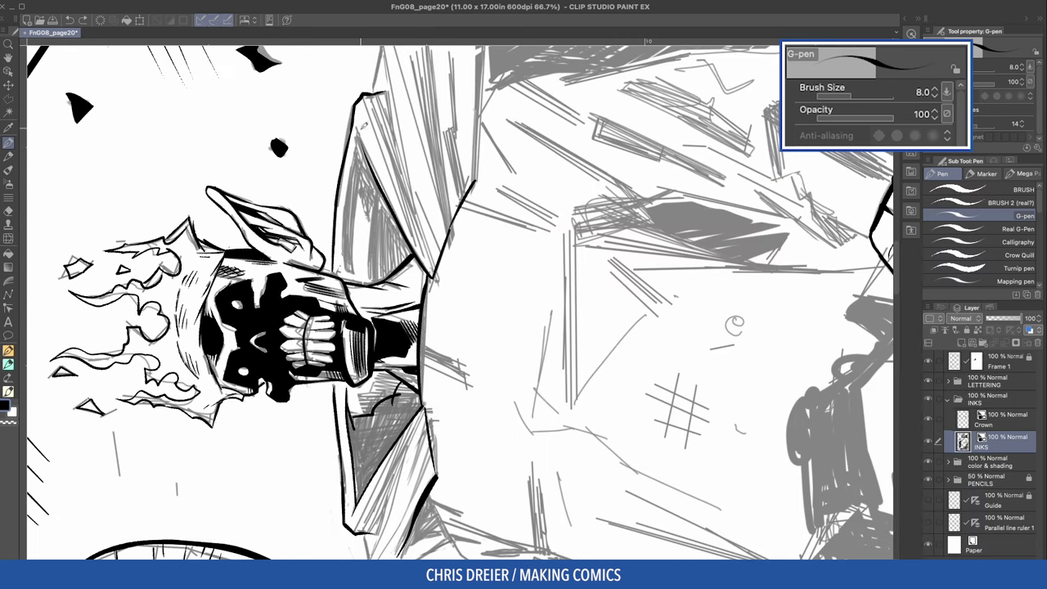
pyautogui.moveTo(358, 131)
pyautogui.mouseDown()
pyautogui.moveTo(373, 166)
pyautogui.moveTo(349, 246)
pyautogui.moveTo(406, 265)
pyautogui.mouseUp()
# Step: Fill the inside of the cape collar with black on both sides of the neck
pyautogui.press('g')
pyautogui.press('g')
pyautogui.click(372, 221)
pyautogui.click(384, 442)
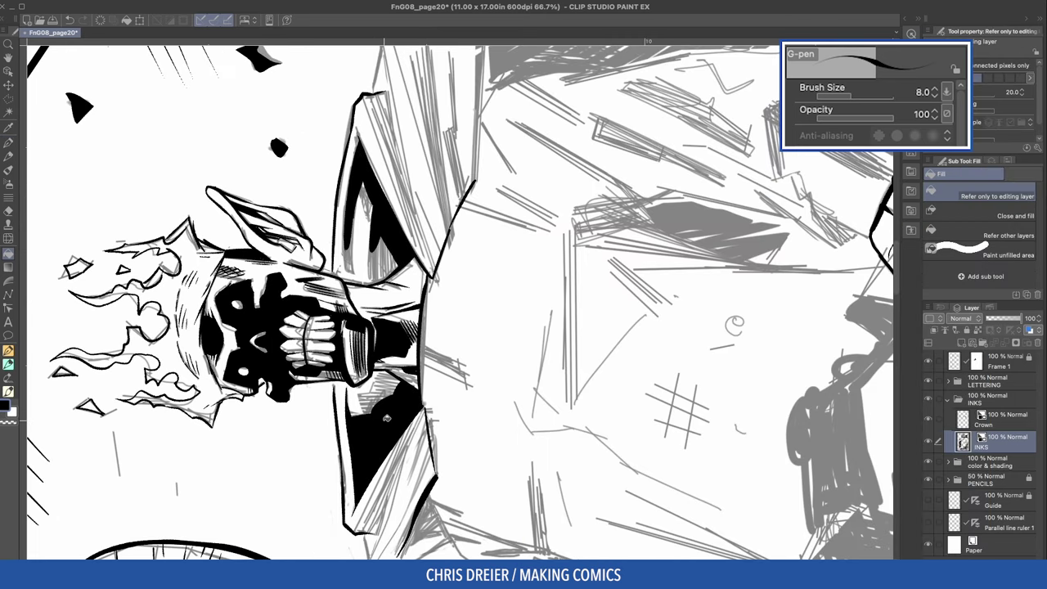
# Step: Feather the edge of the black shadow inside the collar right of the neck with the Turnip pen, enlarging it to size 17
pyautogui.press('p')
pyautogui.click(949, 266)
pyautogui.press('h')
pyautogui.moveTo(578, 324); pyautogui.dragTo(570, 395)
pyautogui.hotkey('ctrl', 'z')
pyautogui.press(']')
pyautogui.moveTo(530, 331)
pyautogui.mouseDown()
pyautogui.moveTo(544, 368)
pyautogui.moveTo(557, 361)
pyautogui.mouseUp()
pyautogui.moveTo(548, 315); pyautogui.dragTo(561, 353)
pyautogui.moveTo(552, 317); pyautogui.dragTo(564, 391)
pyautogui.press(']')
pyautogui.moveTo(558, 349); pyautogui.dragTo(566, 376)
pyautogui.moveTo(556, 347); pyautogui.dragTo(571, 417)
pyautogui.moveTo(572, 350); pyautogui.dragTo(576, 422)
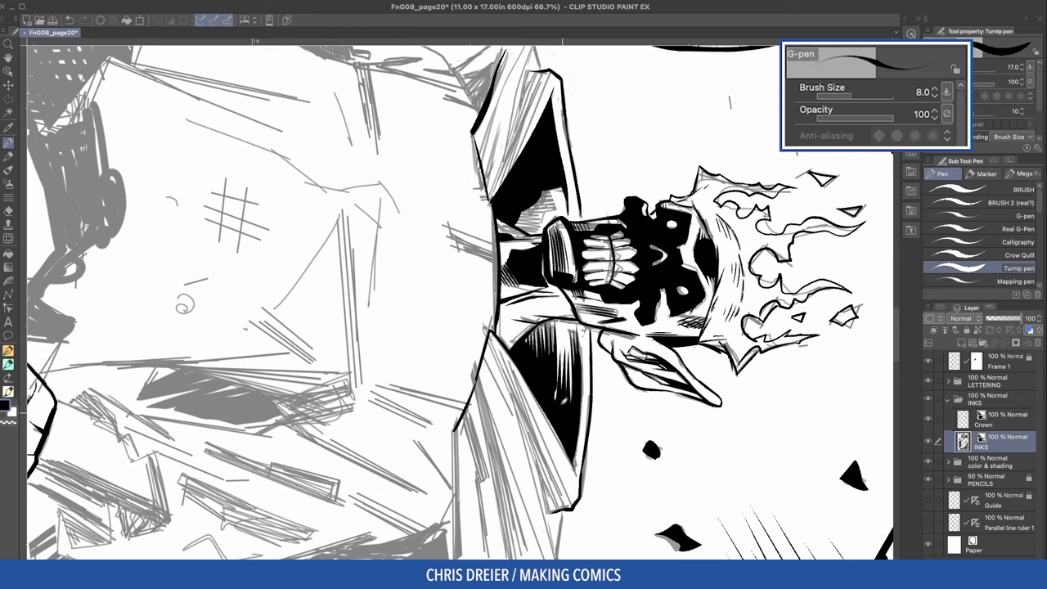
# Step: Feather the edge of the black shadow inside the collar left of the neck with the Turnip pen
pyautogui.press('h')
pyautogui.moveTo(456, 306); pyautogui.dragTo(446, 334)
pyautogui.moveTo(452, 304); pyautogui.dragTo(443, 336)
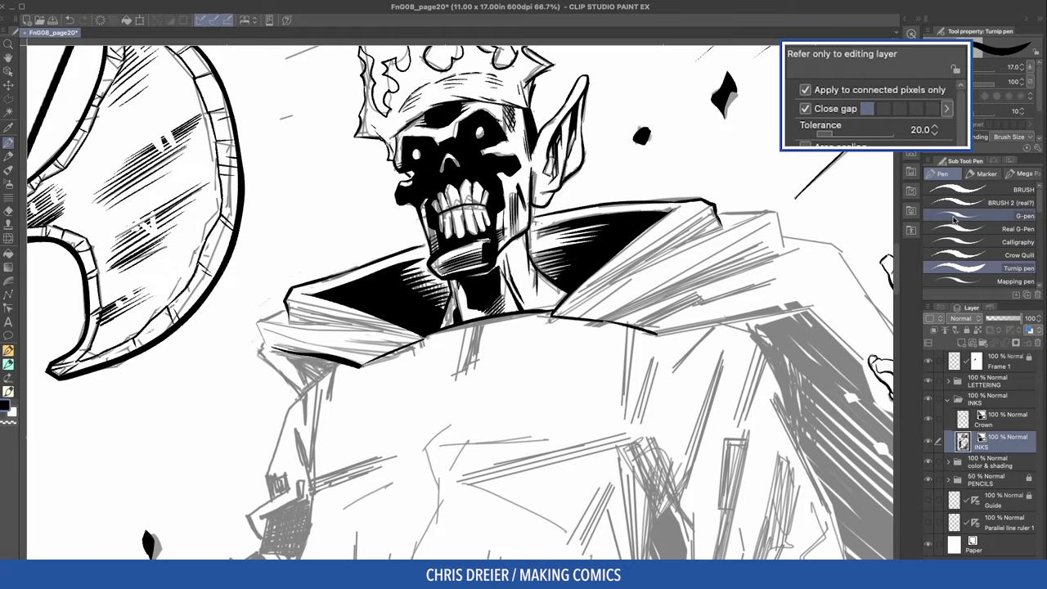
# Step: Ink the fold lines on the collar flap left of the neck with the G-pen at size 8
pyautogui.click(953, 216)
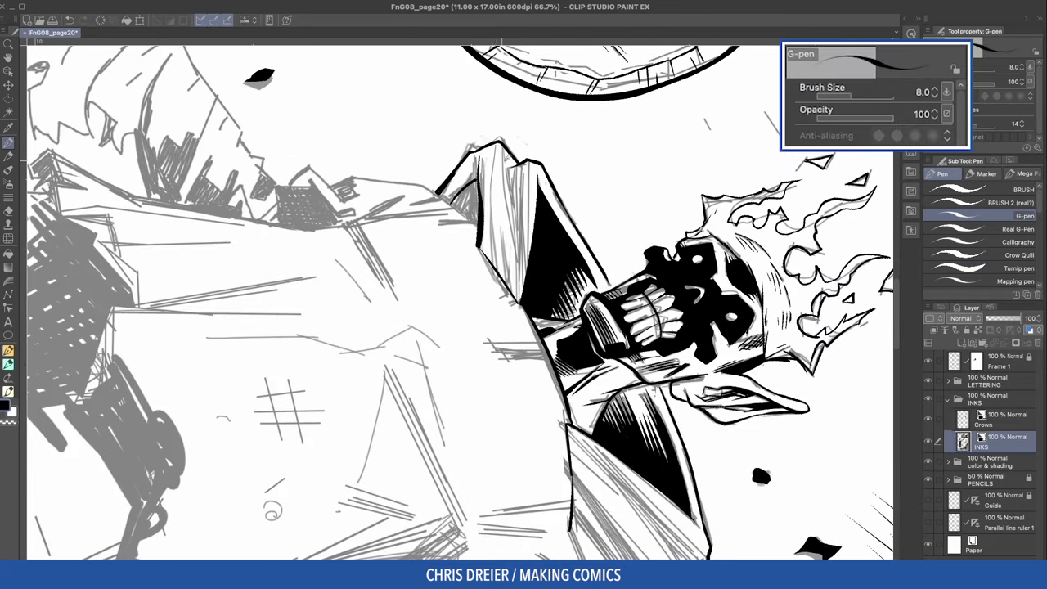
pyautogui.moveTo(496, 140); pyautogui.dragTo(499, 263)
pyautogui.moveTo(539, 176); pyautogui.dragTo(536, 256)
pyautogui.moveTo(532, 209); pyautogui.dragTo(520, 309)
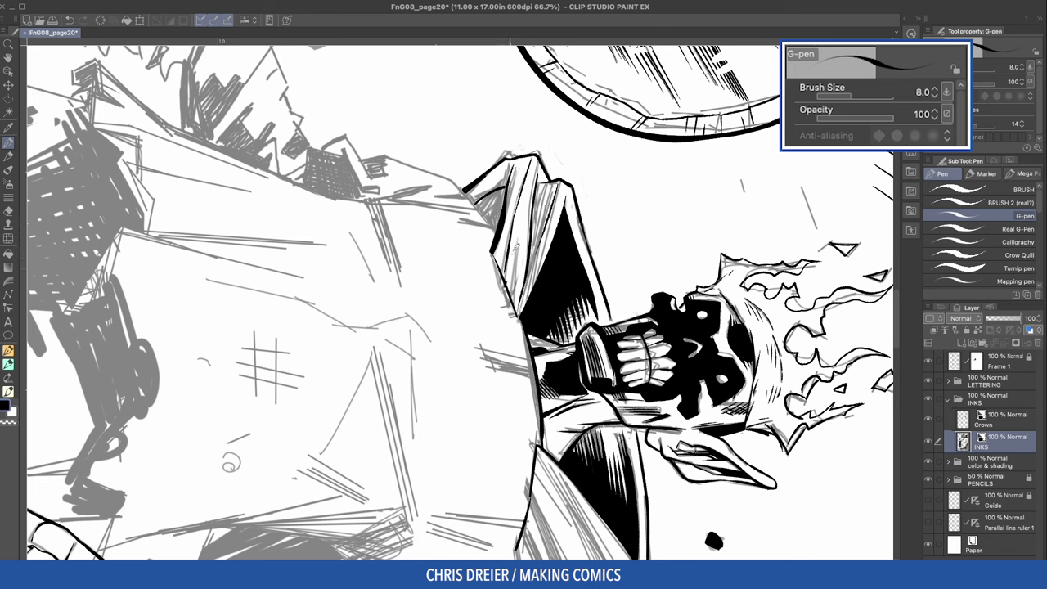
# Step: Ink the lower and outer edges of the collar flap right of the neck, redoing the short corner stroke
pyautogui.moveTo(505, 243)
pyautogui.mouseDown()
pyautogui.moveTo(520, 301)
pyautogui.moveTo(445, 479)
pyautogui.mouseUp()
pyautogui.moveTo(555, 265); pyautogui.dragTo(505, 440)
pyautogui.moveTo(541, 389); pyautogui.dragTo(507, 434)
pyautogui.hotkey('ctrl', 'z')
pyautogui.moveTo(541, 387); pyautogui.dragTo(506, 439)
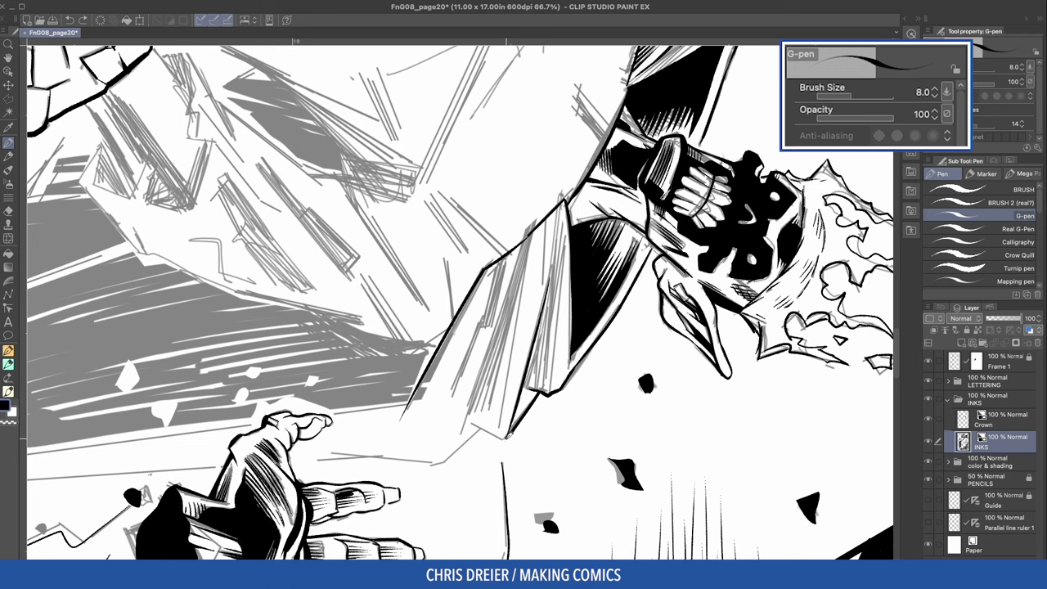
# Step: Add shading lines to the collar folds and ink the outer outline of the right sleeve with the G-pen at size 10
pyautogui.press('r')
pyautogui.moveTo(342, 376); pyautogui.dragTo(357, 327)
pyautogui.moveTo(275, 182); pyautogui.dragTo(296, 249)
pyautogui.moveTo(292, 208); pyautogui.dragTo(306, 315)
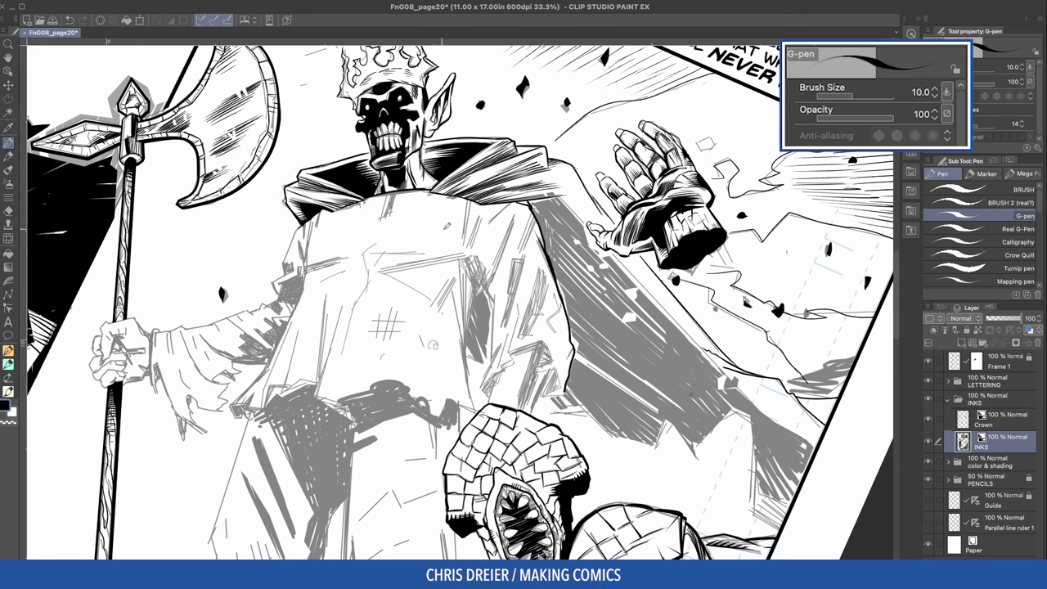
# Step: Ink the torso and inner sleeve edges around the right armpit gap and the sleeve's torn cuff, using size 6 for the cuff
pyautogui.moveTo(480, 288); pyautogui.dragTo(466, 407)
pyautogui.moveTo(472, 303); pyautogui.dragTo(455, 366)
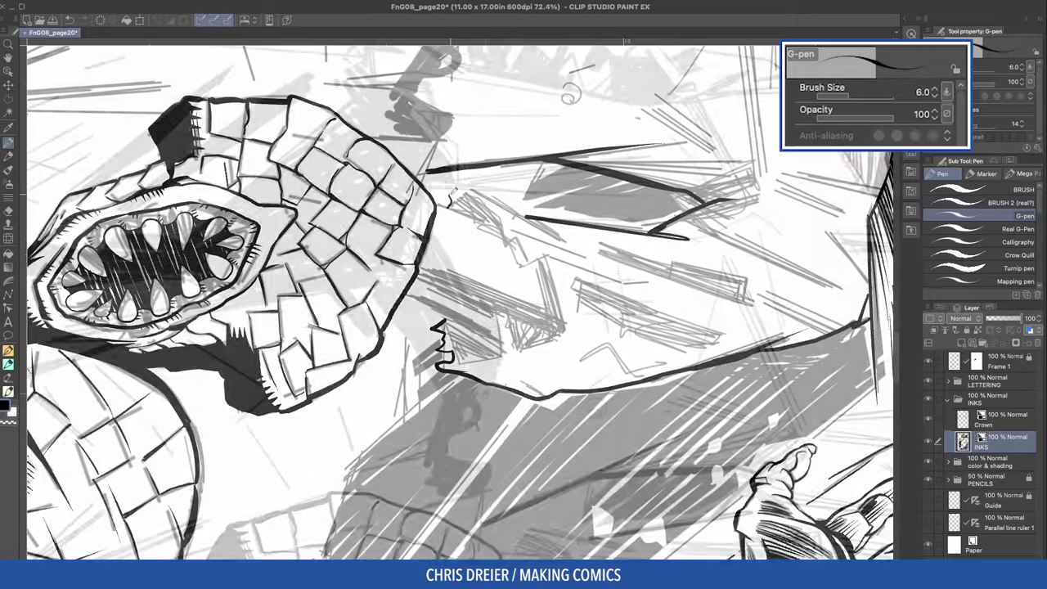
pyautogui.moveTo(458, 186)
pyautogui.mouseDown()
pyautogui.moveTo(564, 301)
pyautogui.moveTo(468, 357)
pyautogui.mouseUp()
pyautogui.hotkey('ctrl', '@')
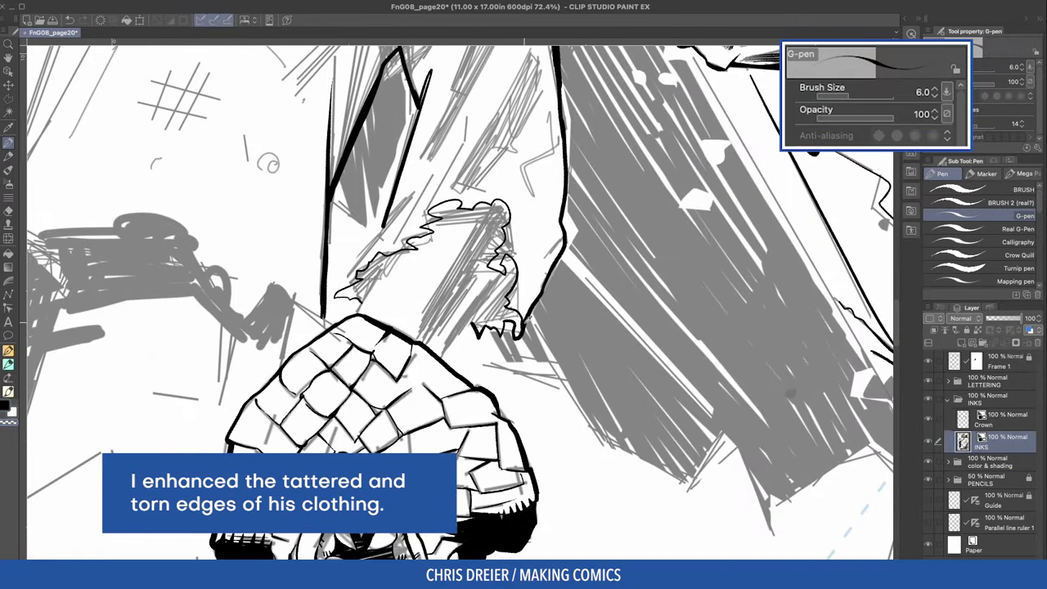
# Step: Ink the ragged hem of the tunic and the tattered lower edge of the staff arm's sleeve with the G-pen at size 6
pyautogui.press('-')
pyautogui.press('-')
pyautogui.moveTo(521, 178)
pyautogui.mouseDown()
pyautogui.moveTo(473, 258)
pyautogui.moveTo(517, 391)
pyautogui.moveTo(502, 493)
pyautogui.mouseUp()
pyautogui.moveTo(502, 492); pyautogui.dragTo(461, 346)
pyautogui.moveTo(471, 306)
pyautogui.mouseDown()
pyautogui.moveTo(489, 376)
pyautogui.moveTo(482, 393)
pyautogui.mouseUp()
pyautogui.press('-')
pyautogui.moveTo(356, 185)
pyautogui.mouseDown()
pyautogui.moveTo(332, 282)
pyautogui.moveTo(365, 221)
pyautogui.moveTo(401, 282)
pyautogui.moveTo(417, 262)
pyautogui.moveTo(448, 301)
pyautogui.moveTo(445, 245)
pyautogui.moveTo(471, 286)
pyautogui.moveTo(500, 270)
pyautogui.moveTo(562, 264)
pyautogui.mouseUp()
pyautogui.moveTo(459, 249); pyautogui.dragTo(469, 282)
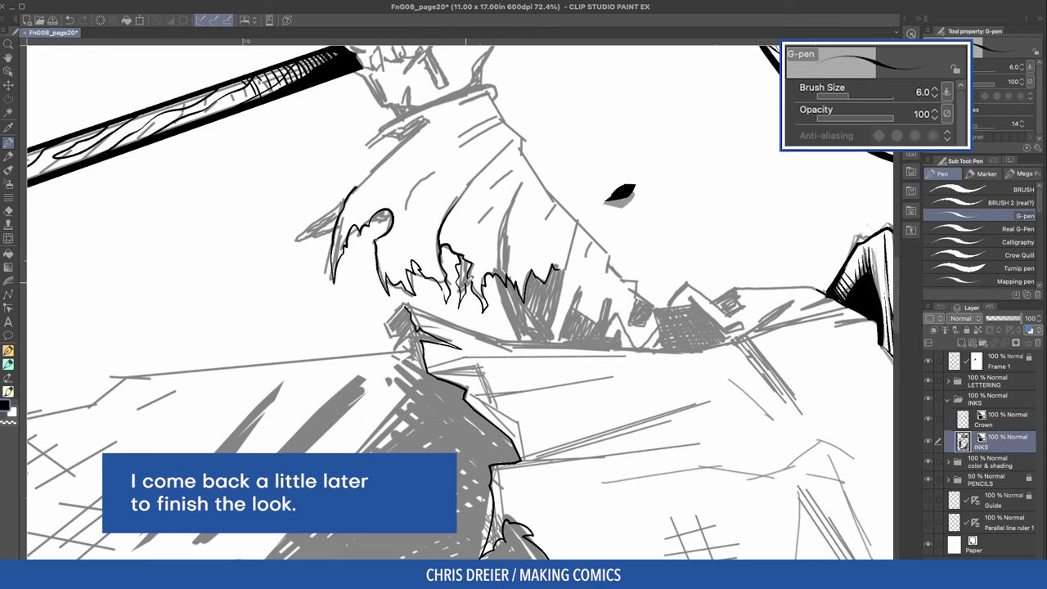
# Step: Ink the torn strips hanging from the staff arm's sleeve and the sleeve's cuff edge at the wrist
pyautogui.moveTo(348, 198); pyautogui.dragTo(284, 250)
pyautogui.moveTo(339, 222); pyautogui.dragTo(293, 240)
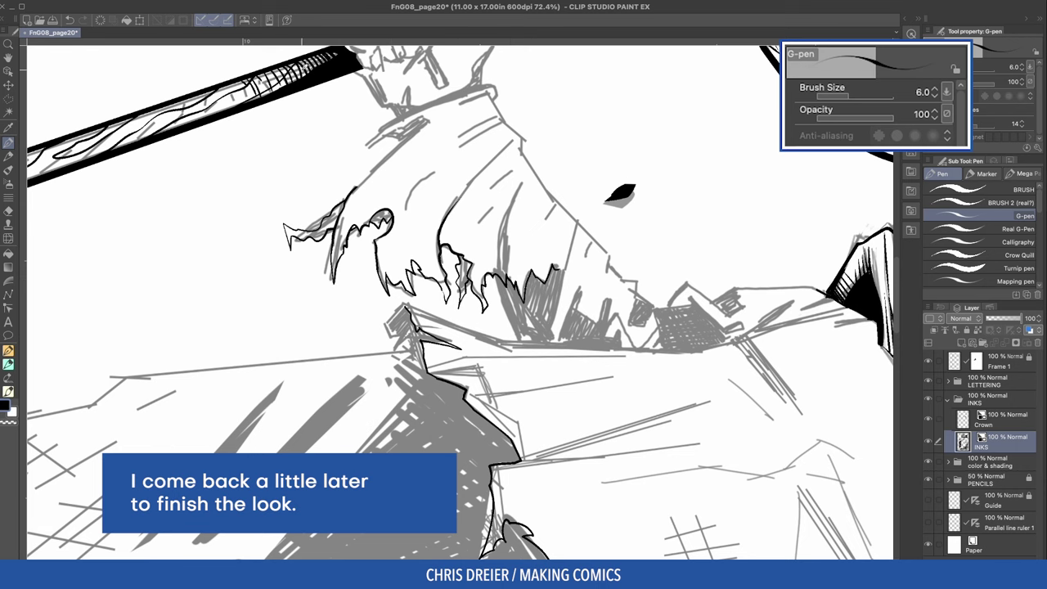
pyautogui.press('-')
pyautogui.press('-')
pyautogui.press('-')
pyautogui.press('-')
pyautogui.moveTo(437, 248); pyautogui.dragTo(419, 348)
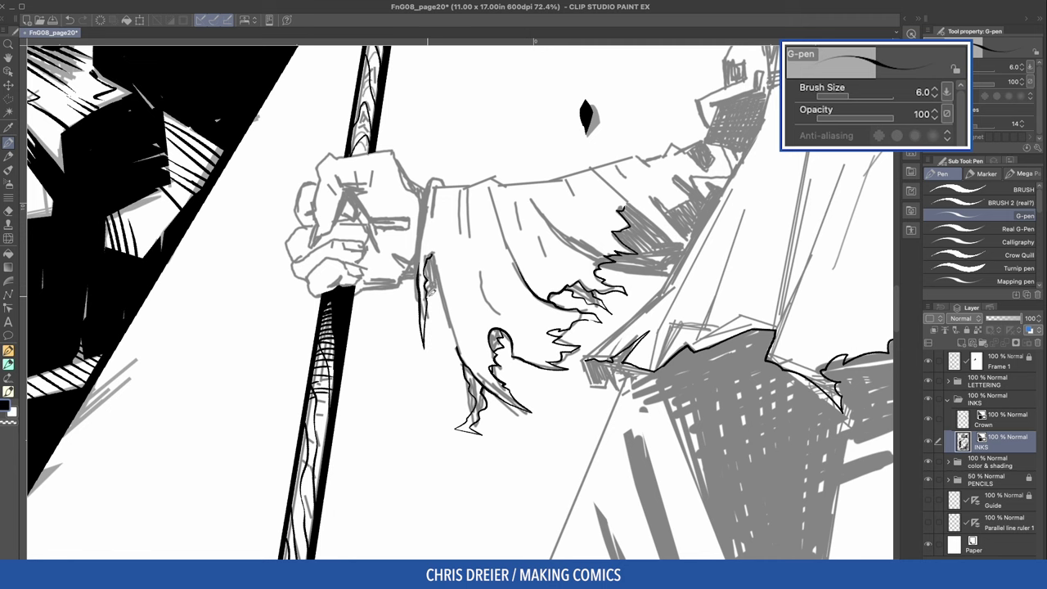
pyautogui.moveTo(427, 290); pyautogui.dragTo(441, 298)
pyautogui.moveTo(435, 172)
pyautogui.mouseDown()
pyautogui.moveTo(417, 279)
pyautogui.moveTo(450, 180)
pyautogui.mouseUp()
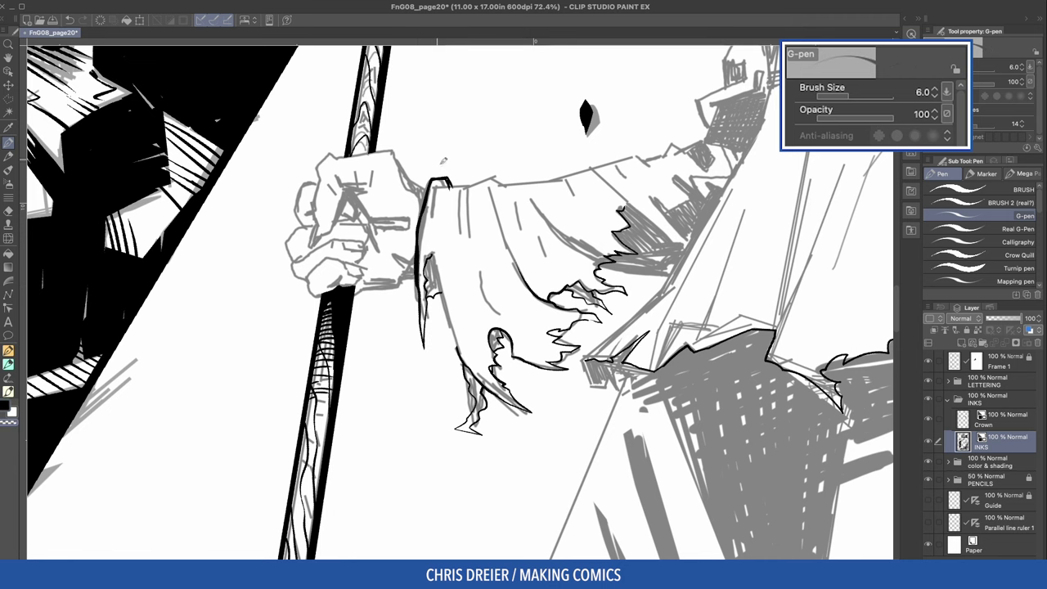
# Step: Ink the shoulder folds above the staff arm and the torso's left edge down to the hem with the G-pen at size 8
pyautogui.press('-')
pyautogui.hotkey('ctrl', '-')
pyautogui.press(']')
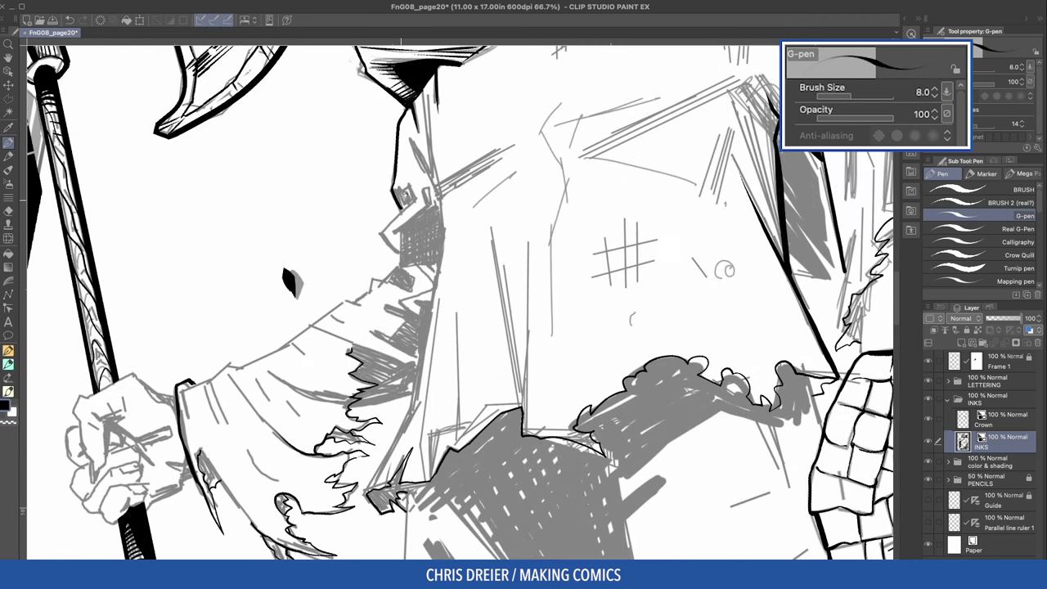
pyautogui.moveTo(421, 190)
pyautogui.mouseDown()
pyautogui.moveTo(397, 215)
pyautogui.moveTo(404, 255)
pyautogui.mouseUp()
pyautogui.moveTo(440, 139); pyautogui.dragTo(439, 198)
pyautogui.moveTo(411, 132)
pyautogui.mouseDown()
pyautogui.moveTo(446, 254)
pyautogui.moveTo(416, 405)
pyautogui.moveTo(366, 491)
pyautogui.mouseUp()
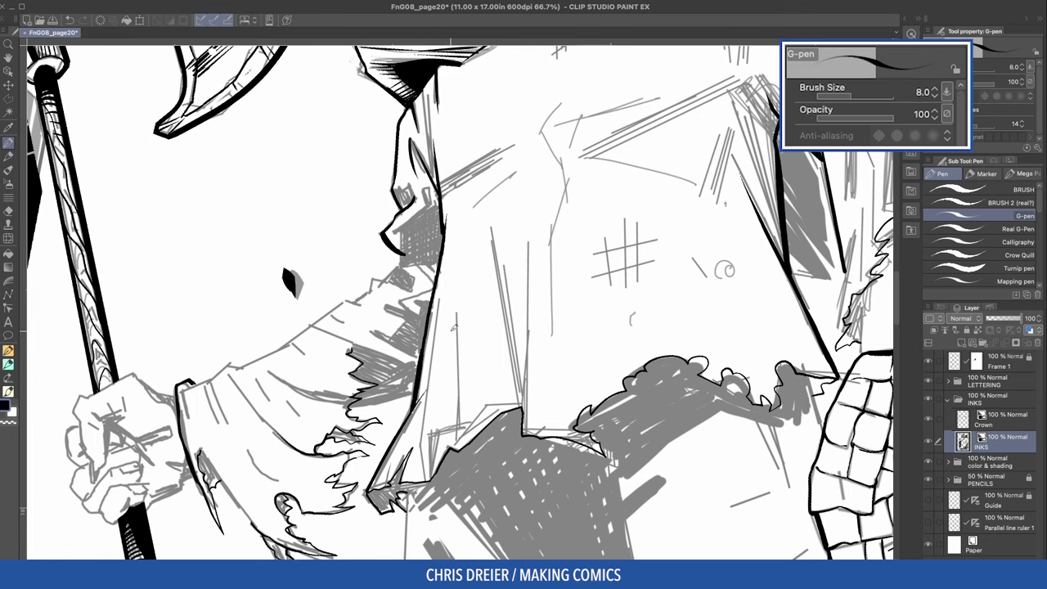
pyautogui.moveTo(442, 295); pyautogui.dragTo(426, 386)
pyautogui.hotkey('ctrl', 'z')
pyautogui.moveTo(444, 296); pyautogui.dragTo(424, 429)
pyautogui.hotkey('ctrl', 'z')
# Step: Ink the long tapering fold lines rising from the hem on the left part of the tunic
pyautogui.press('h')
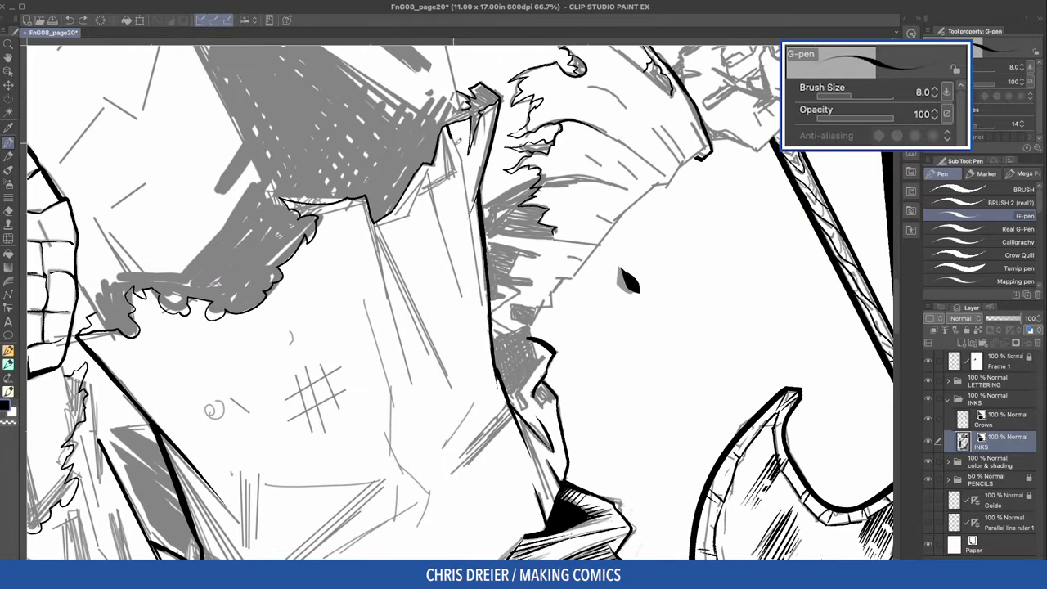
pyautogui.moveTo(447, 131); pyautogui.dragTo(478, 299)
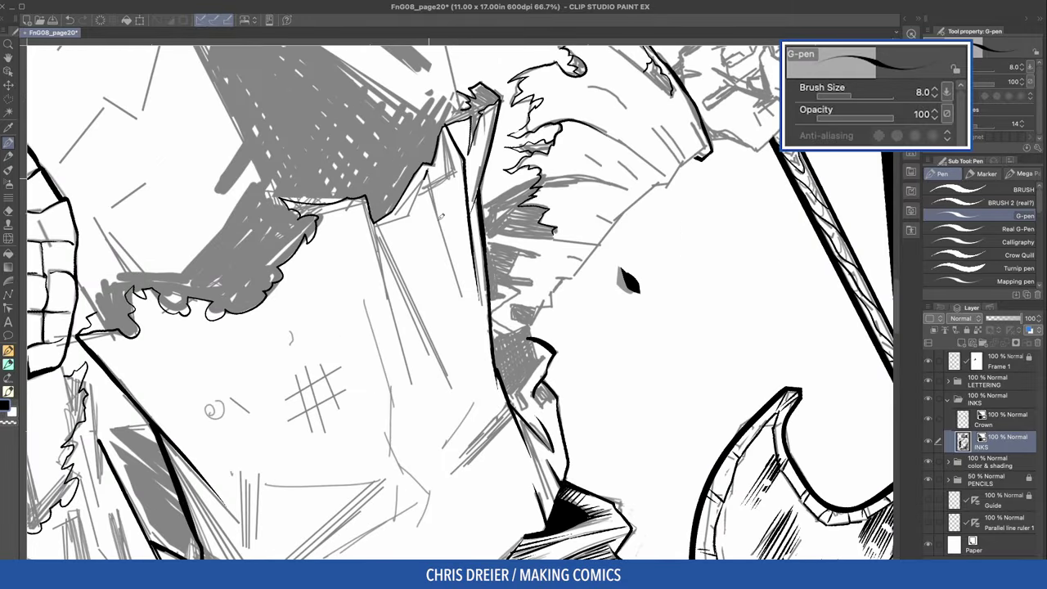
pyautogui.moveTo(431, 173); pyautogui.dragTo(468, 334)
pyautogui.moveTo(368, 198); pyautogui.dragTo(419, 374)
pyautogui.press('^')
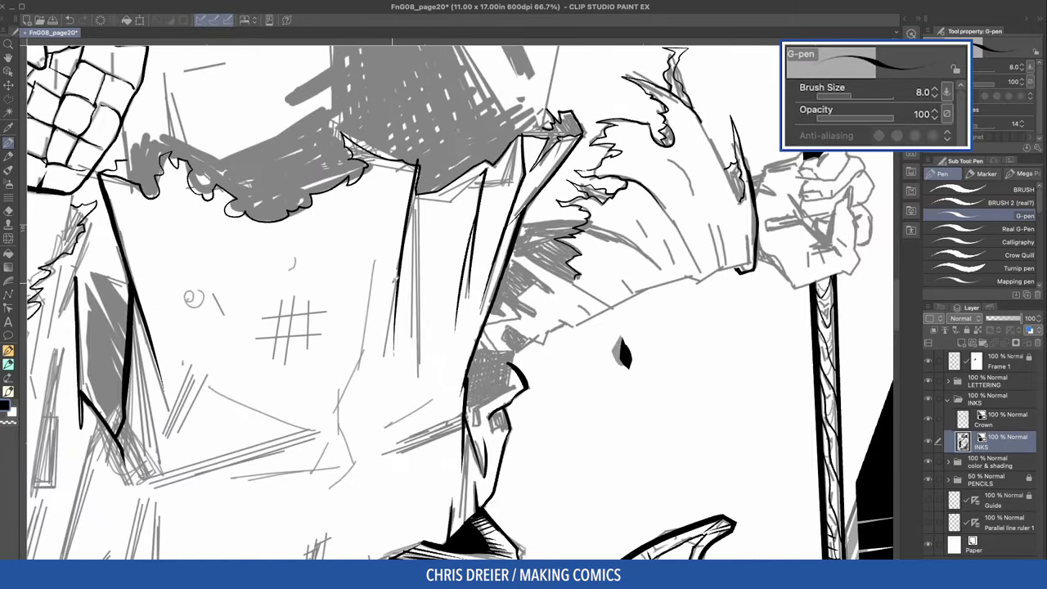
pyautogui.moveTo(396, 275); pyautogui.dragTo(381, 380)
pyautogui.moveTo(425, 173); pyautogui.dragTo(417, 320)
pyautogui.moveTo(417, 208); pyautogui.dragTo(410, 358)
pyautogui.moveTo(419, 246); pyautogui.dragTo(405, 389)
# Step: Ink the jagged outer contour of the staff arm's sleeve from the shoulder tear to the wrist
pyautogui.press('-')
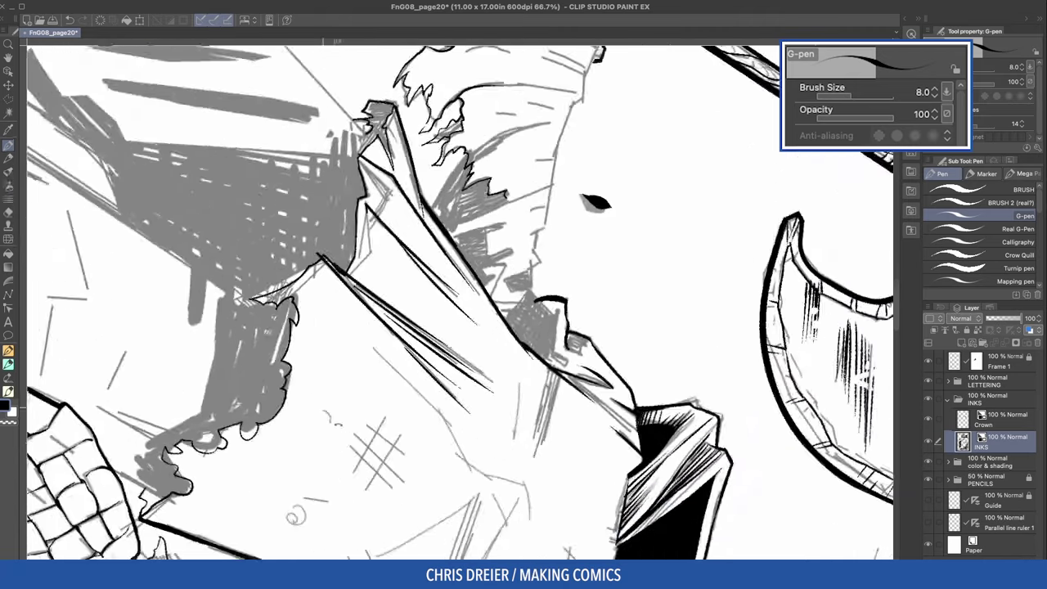
pyautogui.press('-')
pyautogui.press('^')
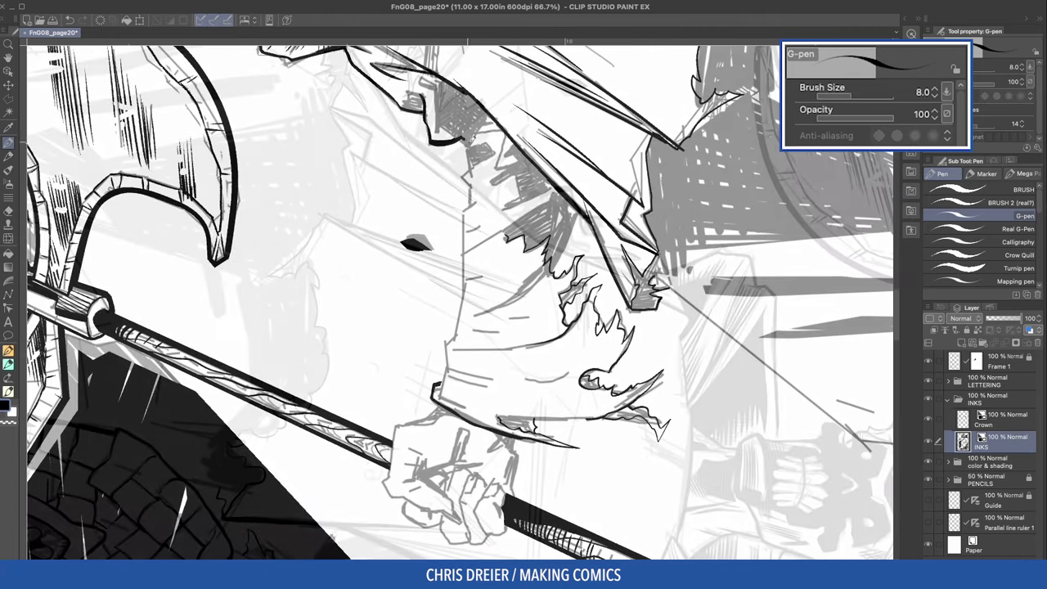
pyautogui.moveTo(477, 131)
pyautogui.mouseDown()
pyautogui.moveTo(466, 157)
pyautogui.moveTo(496, 147)
pyautogui.moveTo(463, 189)
pyautogui.mouseUp()
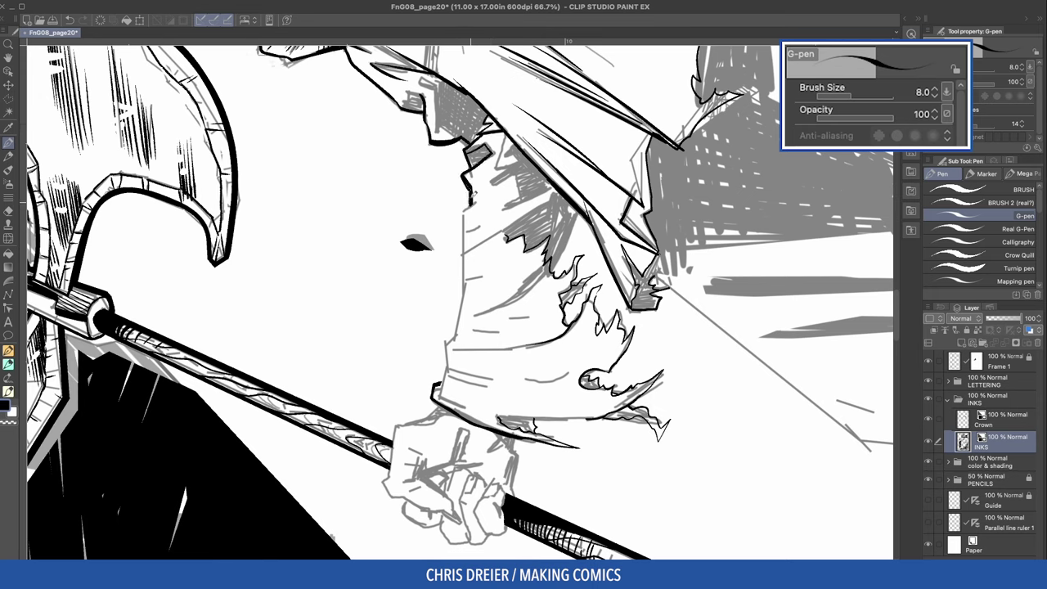
pyautogui.moveTo(471, 190); pyautogui.dragTo(445, 378)
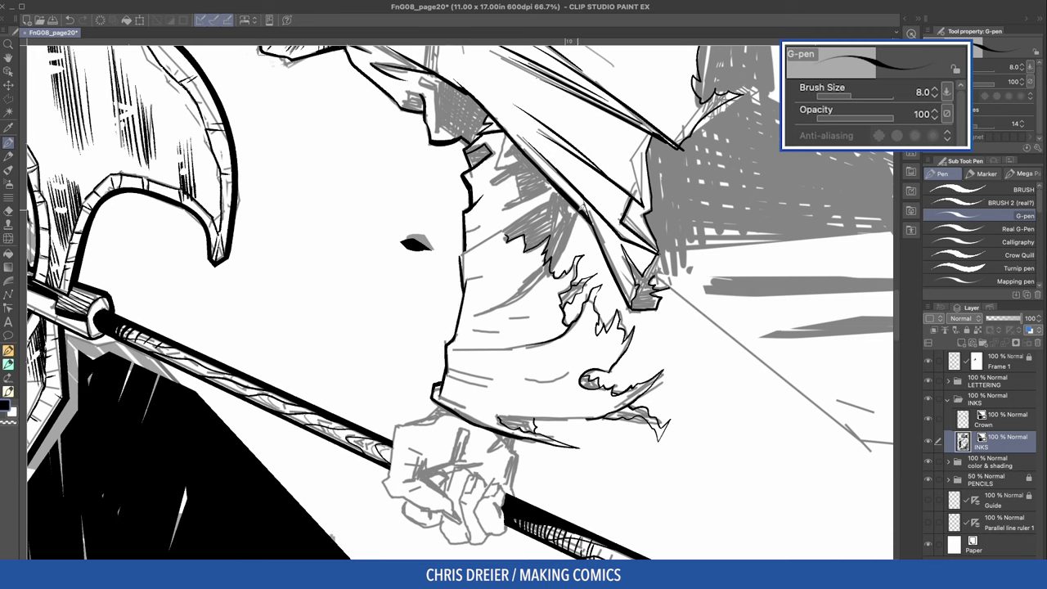
# Step: Ink the inner edges and fold lines of the staff arm's sleeve where it meets the torso
pyautogui.moveTo(582, 206); pyautogui.dragTo(564, 270)
pyautogui.moveTo(582, 210); pyautogui.dragTo(567, 258)
pyautogui.moveTo(378, 314)
pyautogui.mouseDown()
pyautogui.moveTo(409, 240)
pyautogui.moveTo(488, 228)
pyautogui.moveTo(553, 291)
pyautogui.mouseUp()
pyautogui.moveTo(449, 190); pyautogui.dragTo(499, 148)
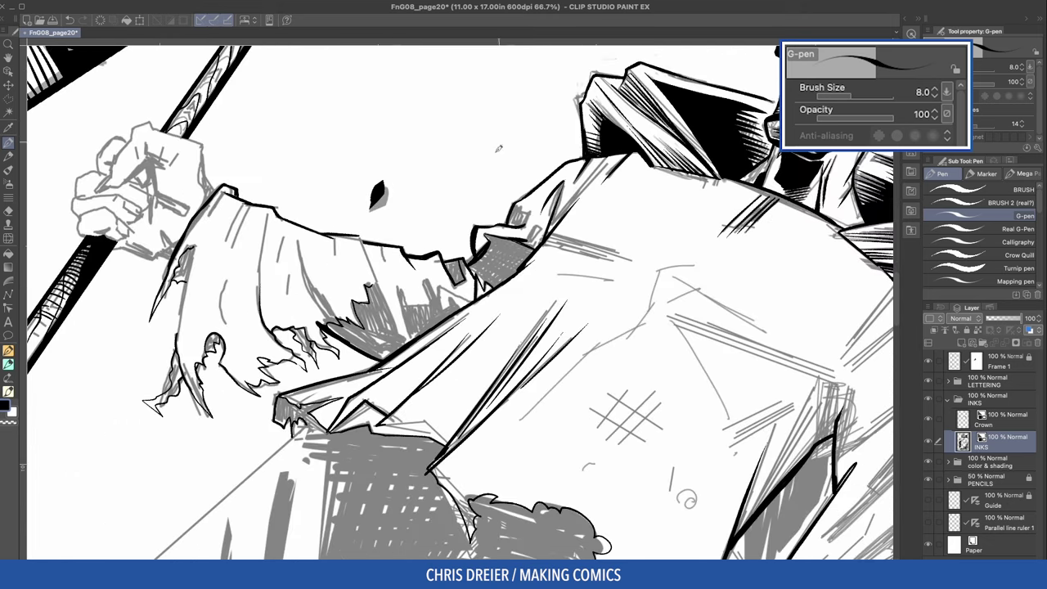
pyautogui.moveTo(494, 203)
pyautogui.mouseDown()
pyautogui.moveTo(319, 193)
pyautogui.moveTo(442, 177)
pyautogui.mouseUp()
pyautogui.moveTo(523, 177)
pyautogui.mouseDown()
pyautogui.moveTo(530, 290)
pyautogui.moveTo(556, 270)
pyautogui.moveTo(586, 286)
pyautogui.moveTo(579, 306)
pyautogui.moveTo(556, 311)
pyautogui.mouseUp()
pyautogui.moveTo(560, 267)
pyautogui.mouseDown()
pyautogui.moveTo(550, 307)
pyautogui.moveTo(536, 315)
pyautogui.mouseUp()
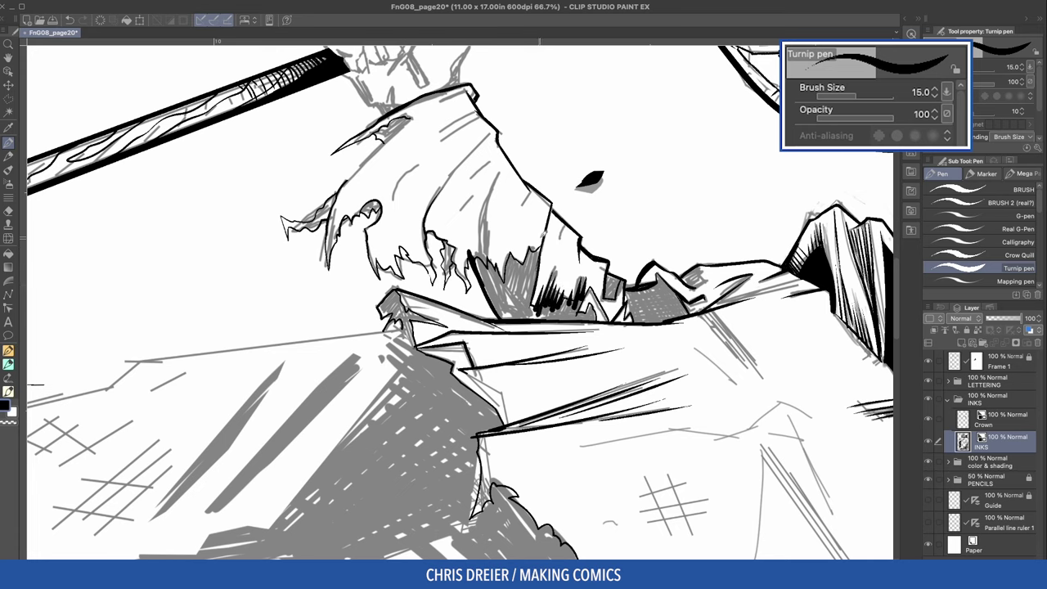
# Step: Brush in the black shadows inside the staff arm's torn sleeve with the Turnip pen at size 15
pyautogui.moveTo(544, 226)
pyautogui.mouseDown()
pyautogui.moveTo(538, 256)
pyautogui.moveTo(507, 277)
pyautogui.moveTo(510, 265)
pyautogui.mouseUp()
pyautogui.moveTo(533, 237); pyautogui.dragTo(518, 271)
pyautogui.moveTo(506, 168)
pyautogui.mouseDown()
pyautogui.moveTo(483, 213)
pyautogui.moveTo(477, 287)
pyautogui.mouseUp()
pyautogui.moveTo(494, 208); pyautogui.dragTo(484, 286)
pyautogui.moveTo(502, 237); pyautogui.dragTo(495, 288)
pyautogui.moveTo(499, 236); pyautogui.dragTo(486, 290)
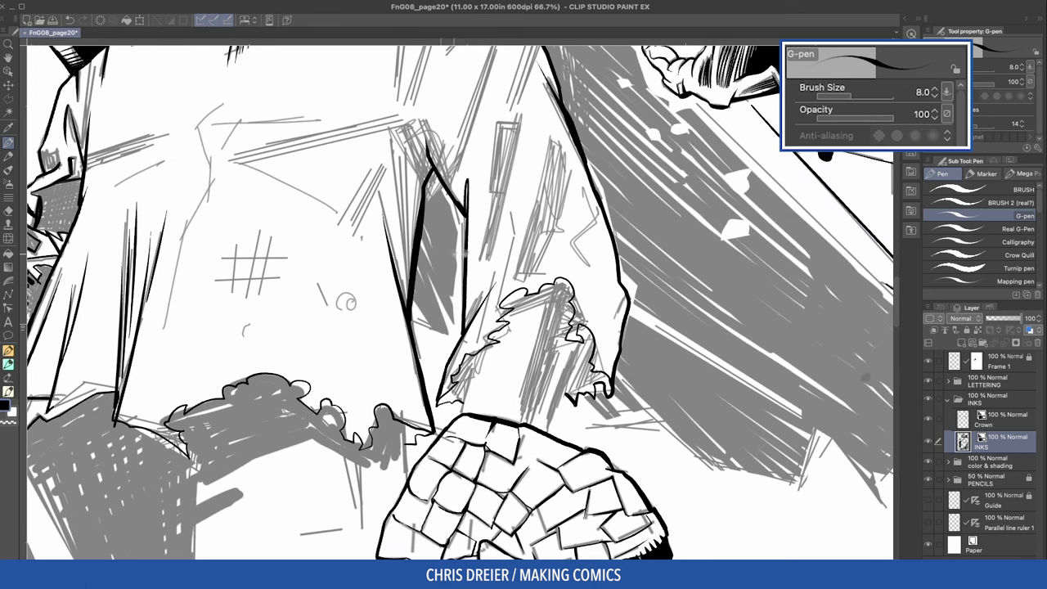
# Step: Ink the right sleeve's fold line, the forearm's edge and the torn cuff details with the G-pen at size 8
pyautogui.moveTo(512, 238); pyautogui.dragTo(499, 304)
pyautogui.moveTo(520, 193); pyautogui.dragTo(511, 237)
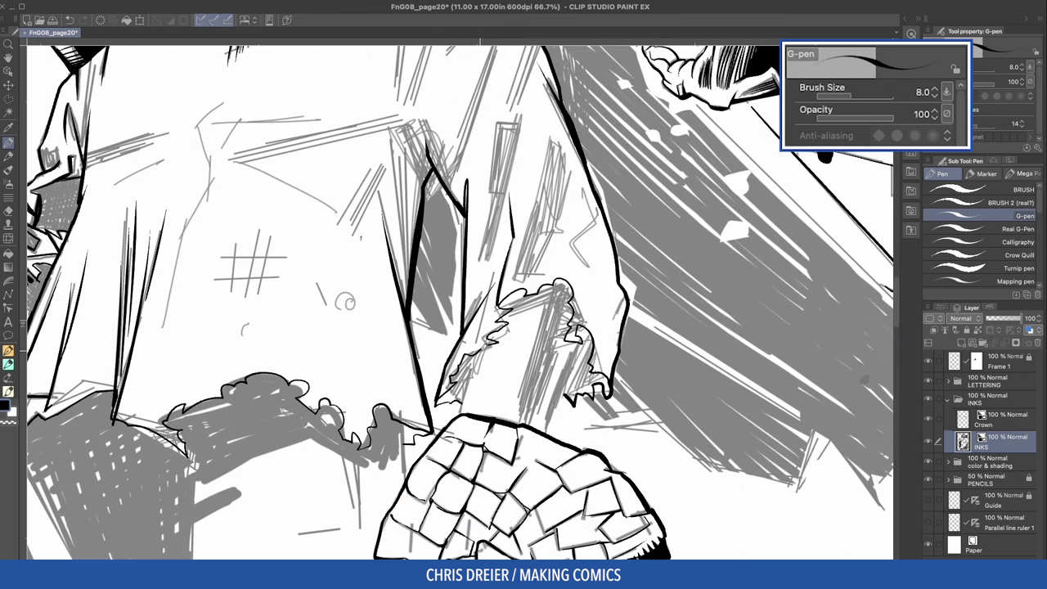
pyautogui.moveTo(485, 346); pyautogui.dragTo(463, 409)
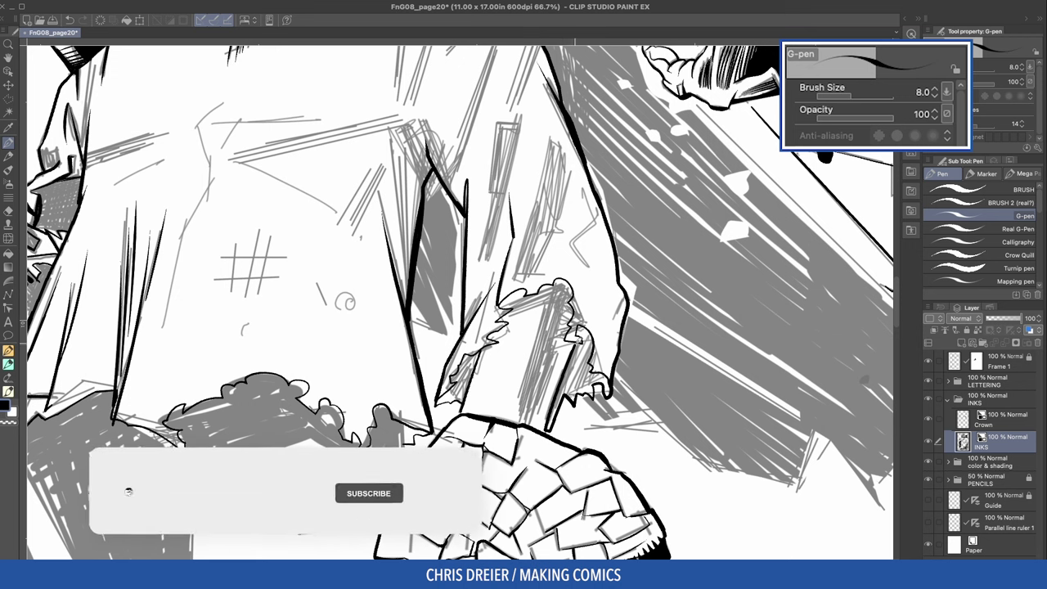
pyautogui.moveTo(499, 329); pyautogui.dragTo(492, 338)
pyautogui.moveTo(529, 306)
pyautogui.mouseDown()
pyautogui.moveTo(505, 326)
pyautogui.moveTo(535, 324)
pyautogui.mouseUp()
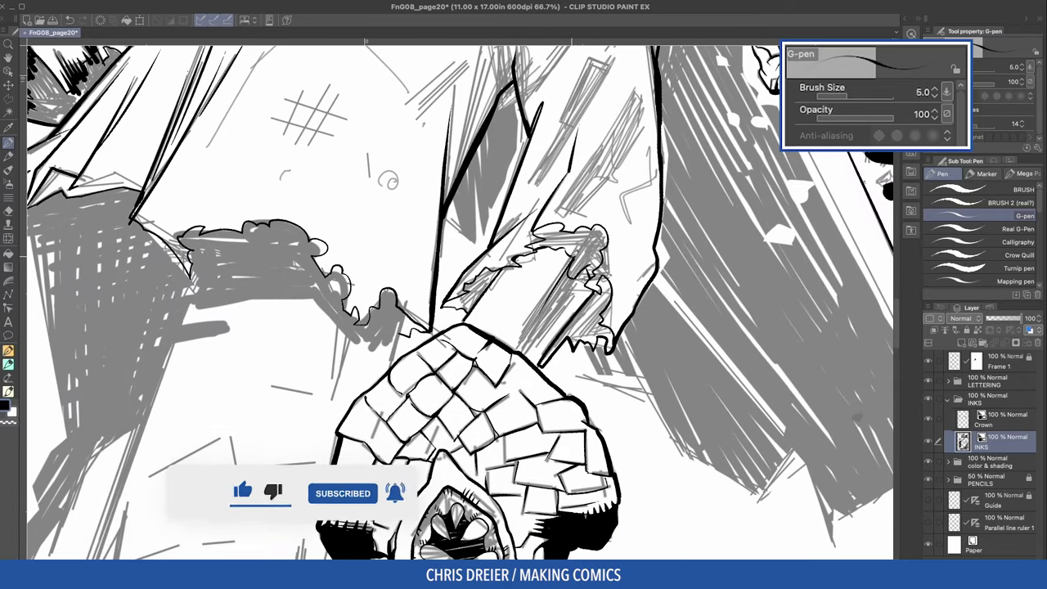
# Step: Hatch the shadow along the right forearm inside the torn cuff with the G-pen at size 5
pyautogui.moveTo(575, 247)
pyautogui.mouseDown()
pyautogui.moveTo(530, 291)
pyautogui.moveTo(528, 343)
pyautogui.mouseUp()
pyautogui.moveTo(574, 278); pyautogui.dragTo(529, 349)
pyautogui.moveTo(563, 303); pyautogui.dragTo(532, 357)
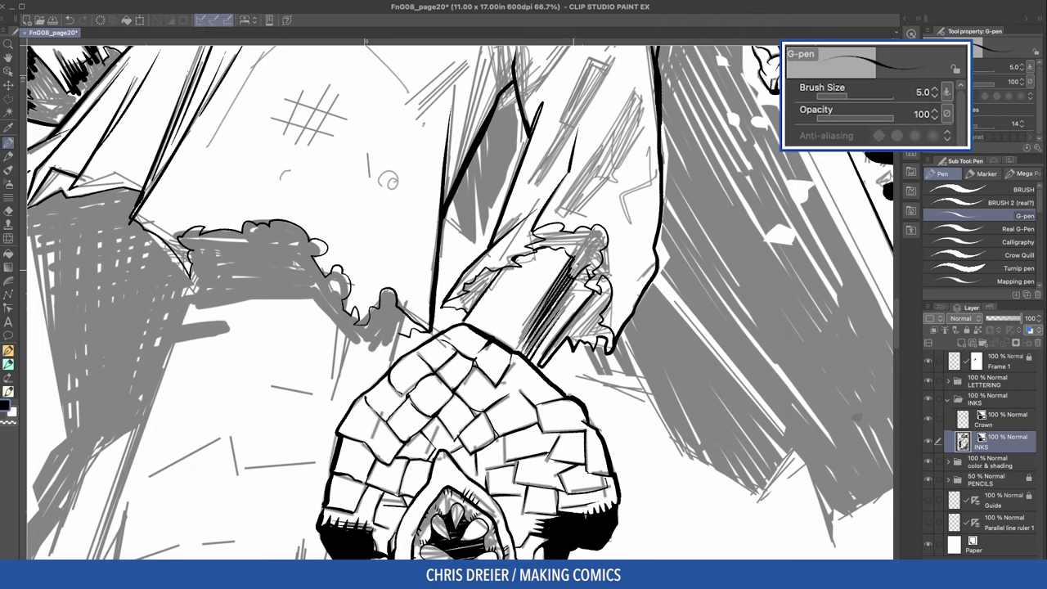
pyautogui.moveTo(573, 253); pyautogui.dragTo(516, 330)
# Step: Feather the shadow above the right armpit gap with the G-pen at size 10
pyautogui.moveTo(311, 115)
pyautogui.mouseDown()
pyautogui.moveTo(292, 374)
pyautogui.moveTo(253, 310)
pyautogui.mouseUp()
pyautogui.press(']')
pyautogui.press(']')
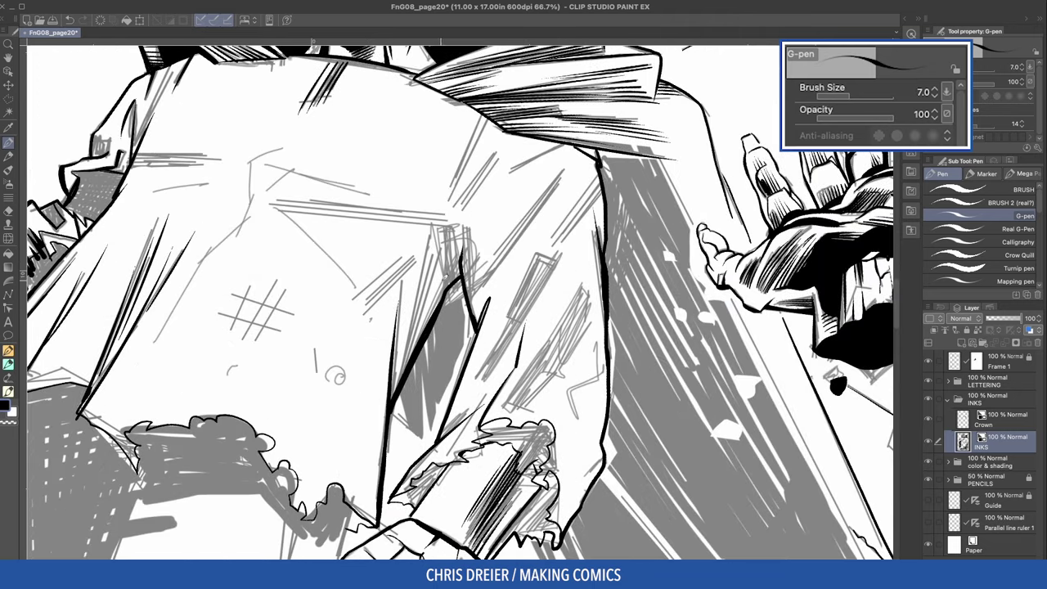
pyautogui.press(']')
pyautogui.press(']')
pyautogui.press(']')
pyautogui.moveTo(445, 288)
pyautogui.mouseDown()
pyautogui.moveTo(435, 216)
pyautogui.moveTo(441, 231)
pyautogui.mouseUp()
pyautogui.moveTo(458, 283); pyautogui.dragTo(453, 229)
pyautogui.moveTo(468, 278); pyautogui.dragTo(460, 223)
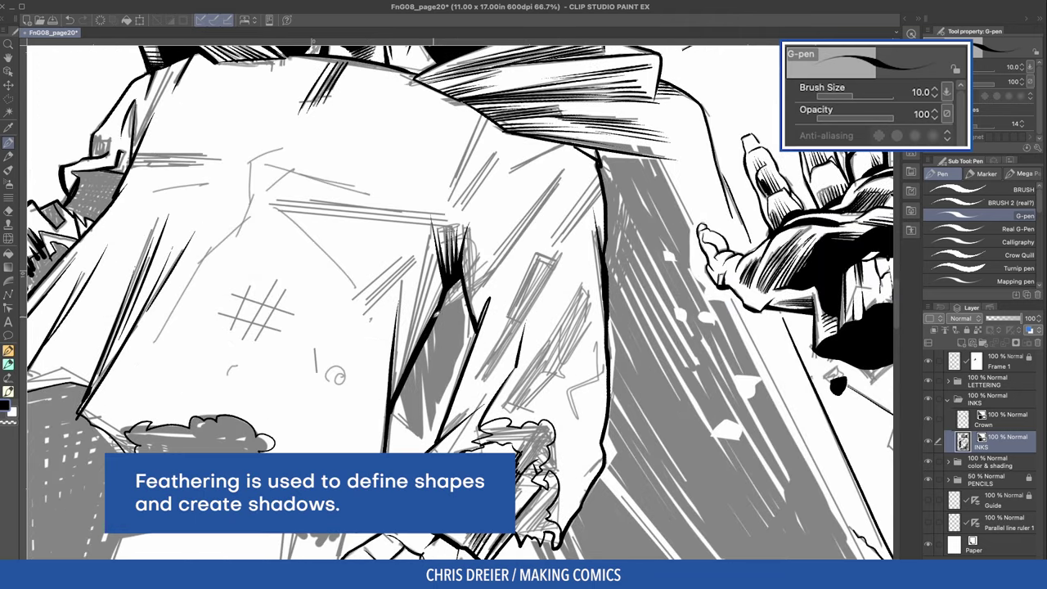
pyautogui.moveTo(447, 270); pyautogui.dragTo(459, 225)
# Step: Reduce the G-pen to size 6 and add finer feathering lines around the right armpit and down the torso's edge
pyautogui.press('[')
pyautogui.press('[')
pyautogui.press('[')
pyautogui.press('[')
pyautogui.moveTo(438, 319); pyautogui.dragTo(434, 176)
pyautogui.moveTo(441, 317)
pyautogui.mouseDown()
pyautogui.moveTo(449, 189)
pyautogui.moveTo(441, 204)
pyautogui.mouseUp()
pyautogui.moveTo(445, 288); pyautogui.dragTo(451, 219)
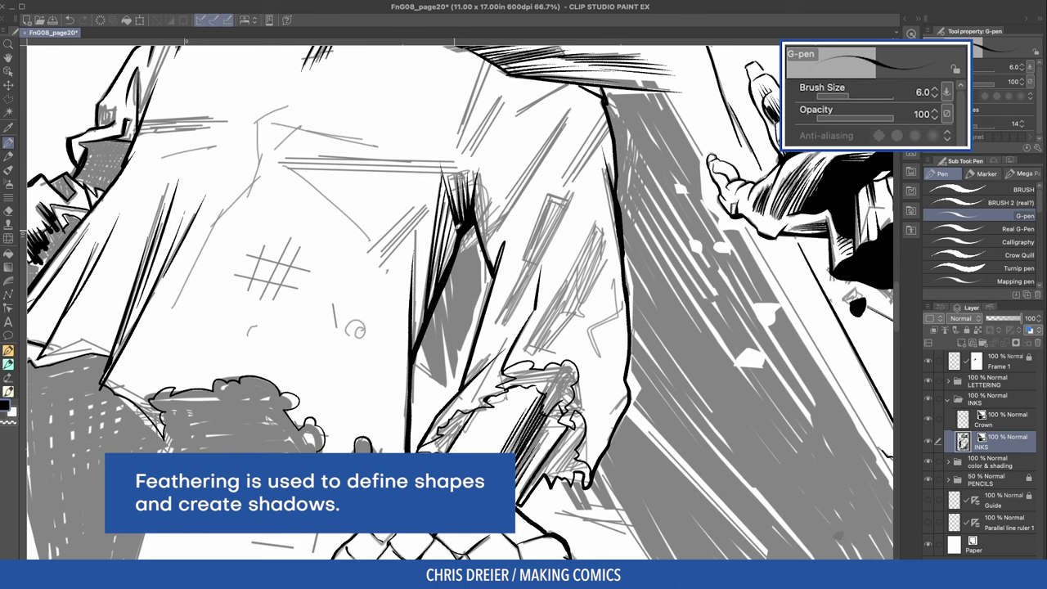
pyautogui.moveTo(432, 332); pyautogui.dragTo(421, 275)
pyautogui.moveTo(414, 340)
pyautogui.mouseDown()
pyautogui.moveTo(422, 234)
pyautogui.moveTo(370, 166)
pyautogui.mouseUp()
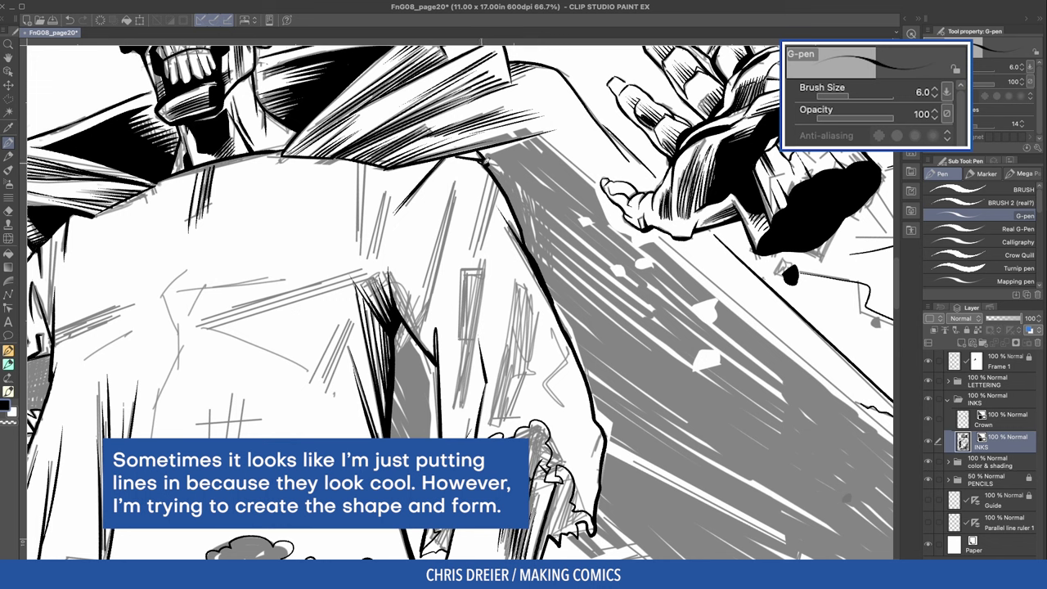
# Step: Hatch the folds down the right shoulder and upper sleeve with the G-pen at size 6, reduced to size 5 for finer lines
pyautogui.moveTo(488, 167); pyautogui.dragTo(467, 263)
pyautogui.moveTo(496, 185); pyautogui.dragTo(477, 260)
pyautogui.press('[')
pyautogui.moveTo(453, 180); pyautogui.dragTo(429, 301)
pyautogui.moveTo(460, 209); pyautogui.dragTo(434, 307)
pyautogui.moveTo(491, 253); pyautogui.dragTo(463, 413)
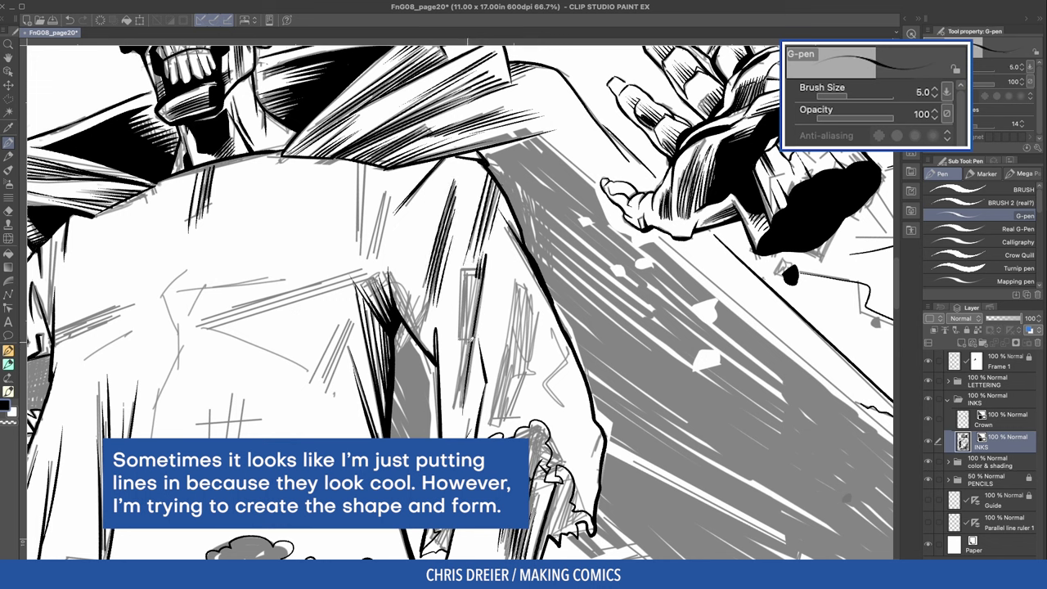
pyautogui.moveTo(476, 314); pyautogui.dragTo(462, 397)
pyautogui.moveTo(473, 331); pyautogui.dragTo(453, 406)
# Step: Ink the elbow crease and hatch the right sleeve's shadows above the torn cuff with the G-pen at size 6
pyautogui.press(']')
pyautogui.scroll(-5, 458, 294)
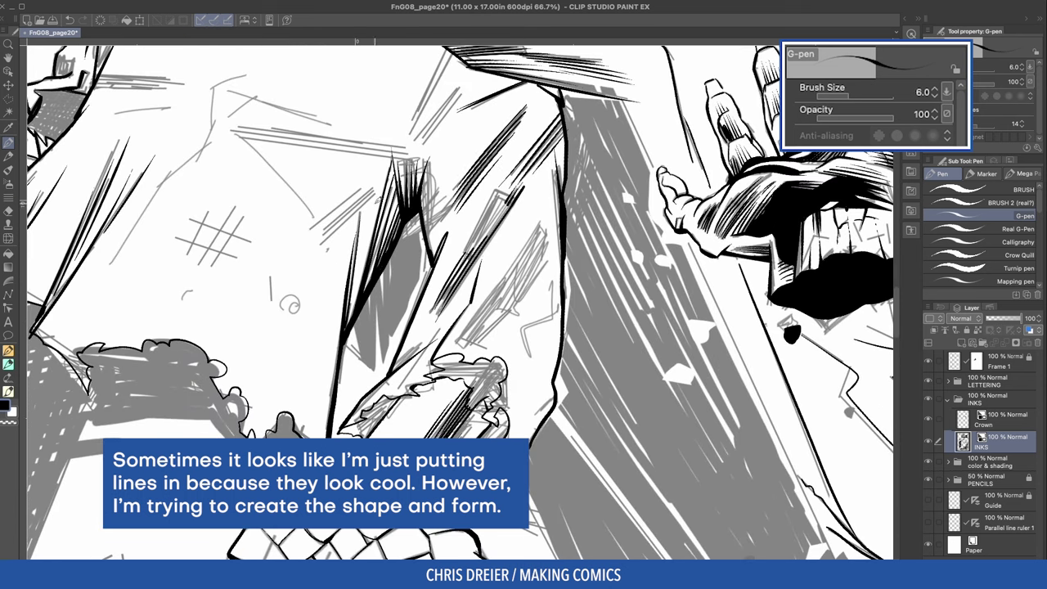
pyautogui.hotkey('ctrl', 'z')
pyautogui.moveTo(561, 283)
pyautogui.mouseDown()
pyautogui.moveTo(551, 312)
pyautogui.moveTo(521, 327)
pyautogui.moveTo(514, 395)
pyautogui.mouseUp()
pyautogui.moveTo(553, 395); pyautogui.dragTo(509, 453)
pyautogui.moveTo(530, 411); pyautogui.dragTo(510, 443)
pyautogui.moveTo(545, 224); pyautogui.dragTo(500, 290)
pyautogui.moveTo(542, 227)
pyautogui.mouseDown()
pyautogui.moveTo(486, 314)
pyautogui.moveTo(485, 342)
pyautogui.mouseUp()
pyautogui.moveTo(548, 261); pyautogui.dragTo(522, 305)
pyautogui.moveTo(530, 293); pyautogui.dragTo(506, 332)
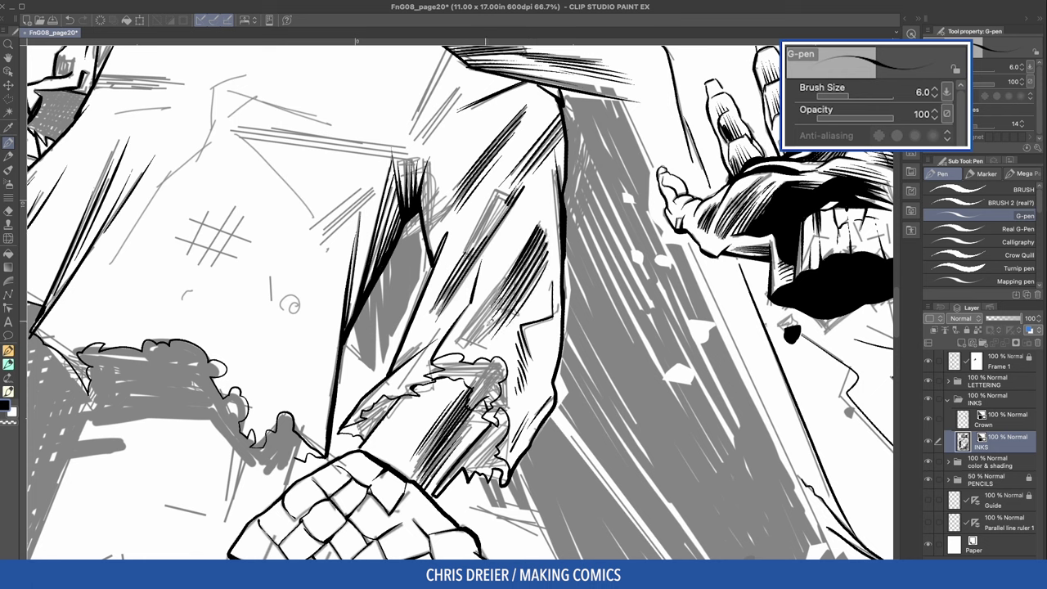
# Step: Ink the small crease and hole on the shirt front and hatch the shadow beside the right armpit
pyautogui.moveTo(266, 262); pyautogui.dragTo(273, 300)
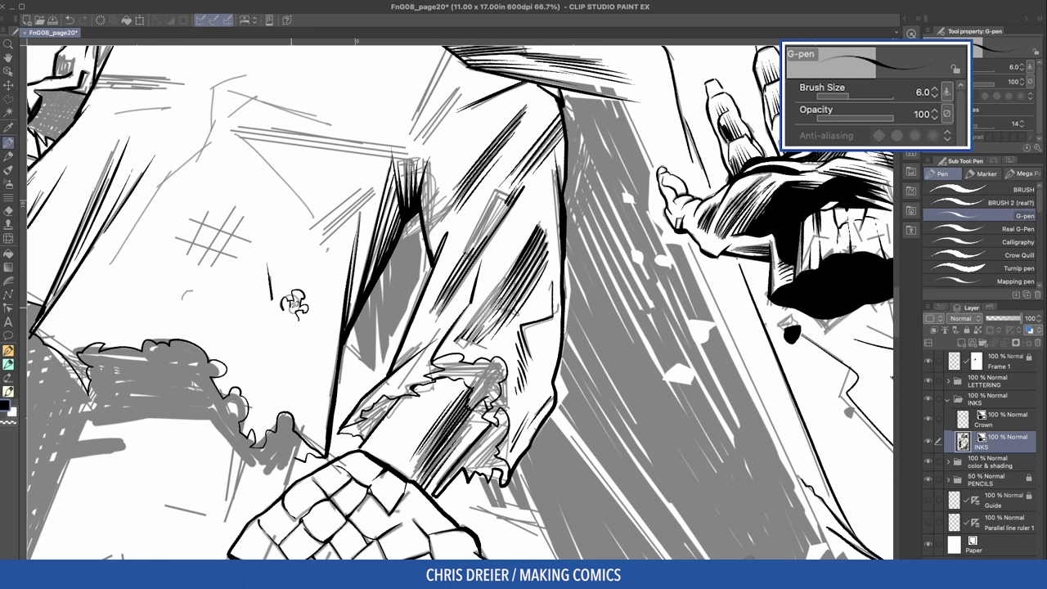
pyautogui.moveTo(294, 304)
pyautogui.mouseDown()
pyautogui.moveTo(523, 408)
pyautogui.moveTo(528, 309)
pyautogui.mouseUp()
pyautogui.moveTo(489, 162); pyautogui.dragTo(490, 253)
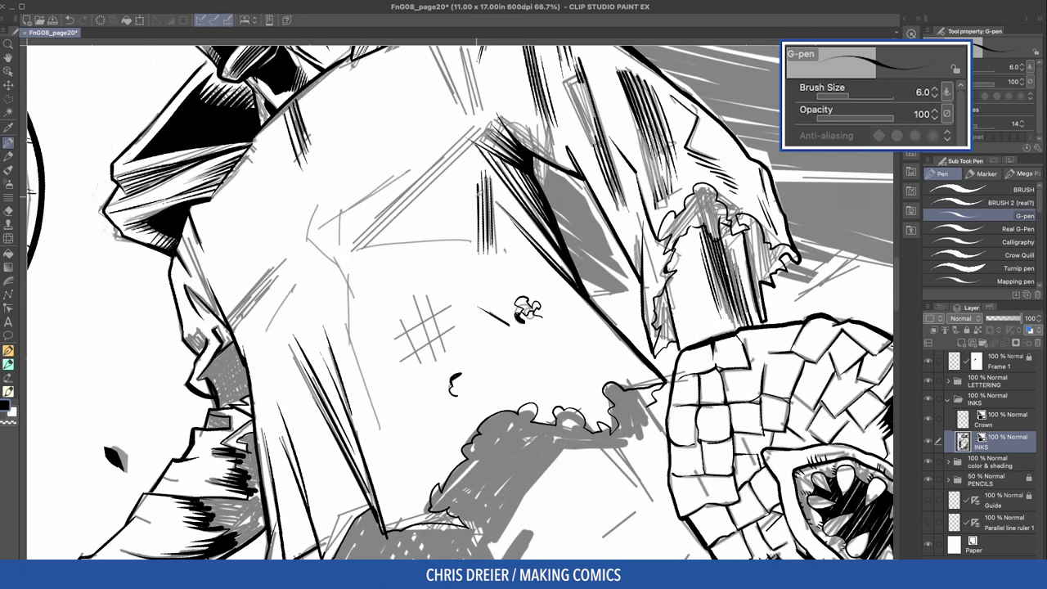
pyautogui.moveTo(475, 192); pyautogui.dragTo(474, 250)
pyautogui.moveTo(469, 201); pyautogui.dragTo(470, 239)
# Step: Ink the long folds down the shirt's left side and the crease line across the chest
pyautogui.moveTo(311, 203)
pyautogui.mouseDown()
pyautogui.moveTo(316, 249)
pyautogui.moveTo(353, 286)
pyautogui.moveTo(387, 450)
pyautogui.moveTo(399, 396)
pyautogui.mouseUp()
pyautogui.moveTo(533, 360); pyautogui.dragTo(482, 309)
pyautogui.moveTo(605, 388)
pyautogui.mouseDown()
pyautogui.moveTo(534, 301)
pyautogui.moveTo(458, 352)
pyautogui.mouseUp()
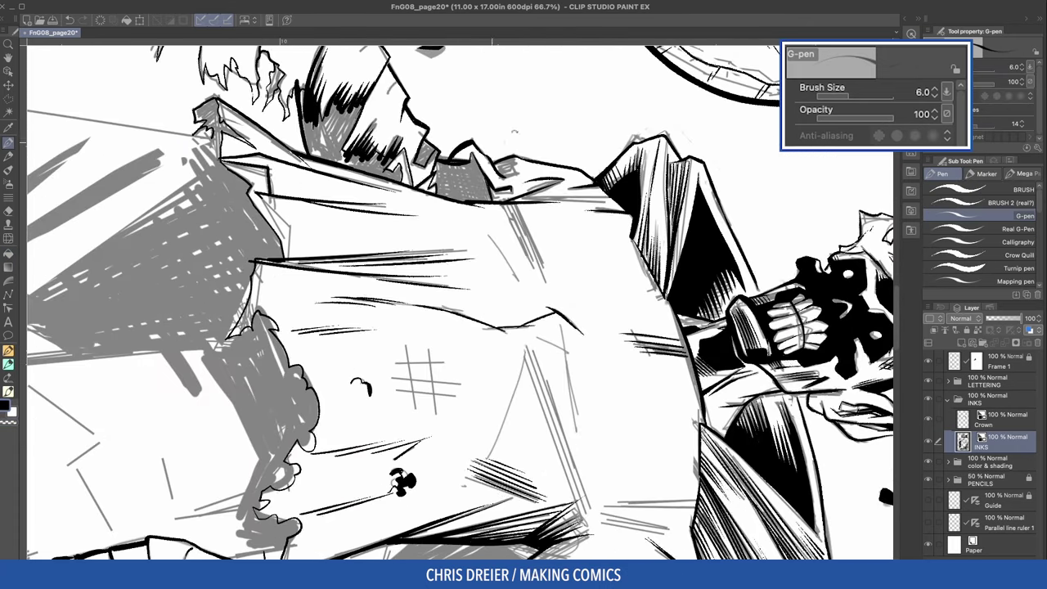
pyautogui.press('g')
pyautogui.moveTo(495, 426); pyautogui.dragTo(425, 311)
pyautogui.press('p')
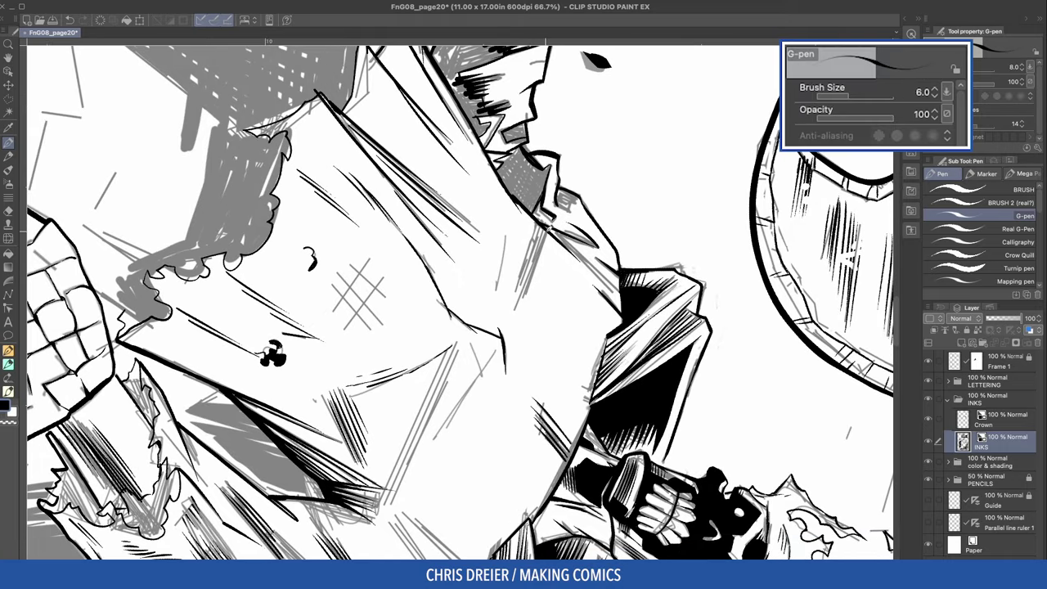
# Step: Hatch the shadows along the chest creases on both sides of the shirt with the G-pen at size 6
pyautogui.moveTo(549, 221)
pyautogui.mouseDown()
pyautogui.moveTo(514, 326)
pyautogui.moveTo(500, 317)
pyautogui.mouseUp()
pyautogui.moveTo(490, 368); pyautogui.dragTo(458, 311)
pyautogui.moveTo(514, 203); pyautogui.dragTo(479, 405)
pyautogui.moveTo(485, 211); pyautogui.dragTo(473, 409)
pyautogui.moveTo(469, 236); pyautogui.dragTo(474, 390)
pyautogui.moveTo(474, 385)
pyautogui.mouseDown()
pyautogui.moveTo(425, 295)
pyautogui.moveTo(429, 342)
pyautogui.mouseUp()
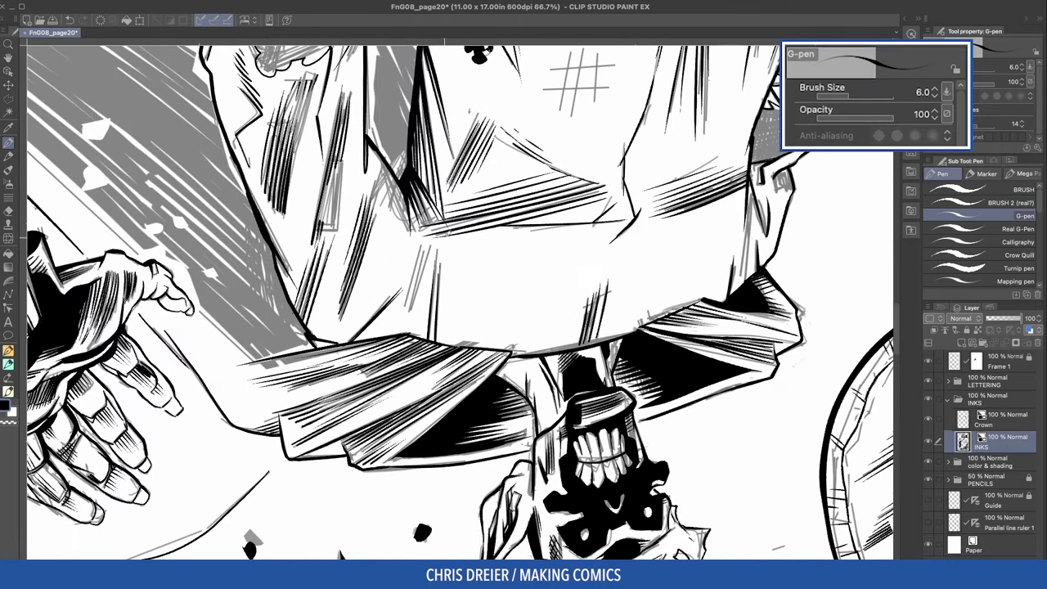
# Step: Hatch the vertical folds beneath the right side of the collar and add feathering around the right armpit
pyautogui.moveTo(430, 242); pyautogui.dragTo(412, 297)
pyautogui.moveTo(437, 242); pyautogui.dragTo(408, 319)
pyautogui.moveTo(424, 239); pyautogui.dragTo(407, 291)
pyautogui.moveTo(491, 344); pyautogui.dragTo(450, 270)
pyautogui.press(']')
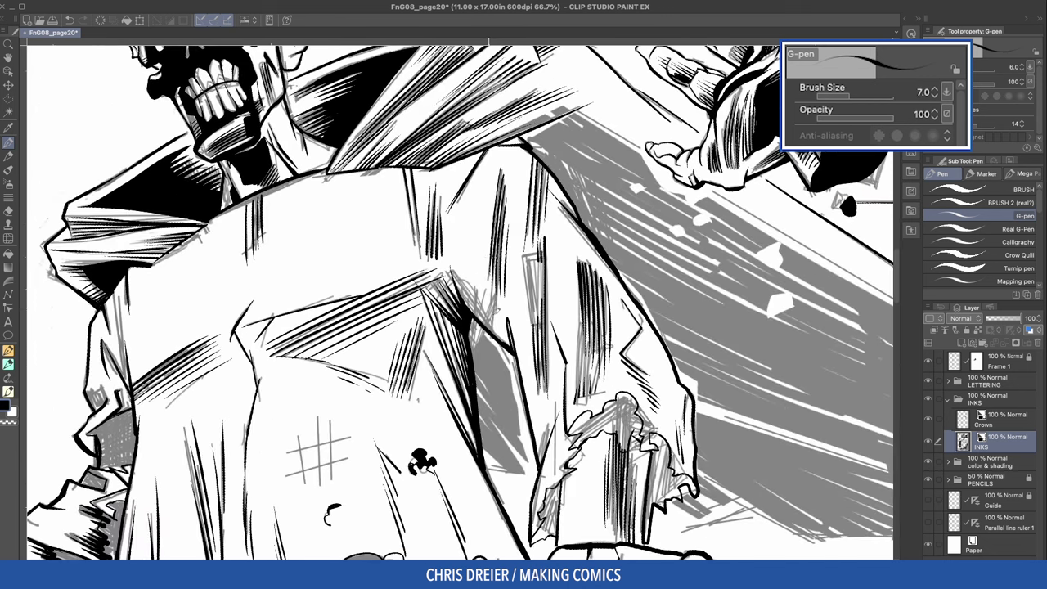
pyautogui.press('[')
pyautogui.moveTo(496, 327); pyautogui.dragTo(460, 286)
pyautogui.moveTo(463, 298); pyautogui.dragTo(465, 278)
pyautogui.moveTo(488, 322)
pyautogui.mouseDown()
pyautogui.moveTo(476, 288)
pyautogui.moveTo(487, 294)
pyautogui.mouseUp()
# Step: Ink the shadow lines and short folds on the left shoulder and upper sleeve below the collar
pyautogui.moveTo(458, 344)
pyautogui.mouseDown()
pyautogui.moveTo(425, 311)
pyautogui.moveTo(621, 278)
pyautogui.moveTo(736, 294)
pyautogui.mouseUp()
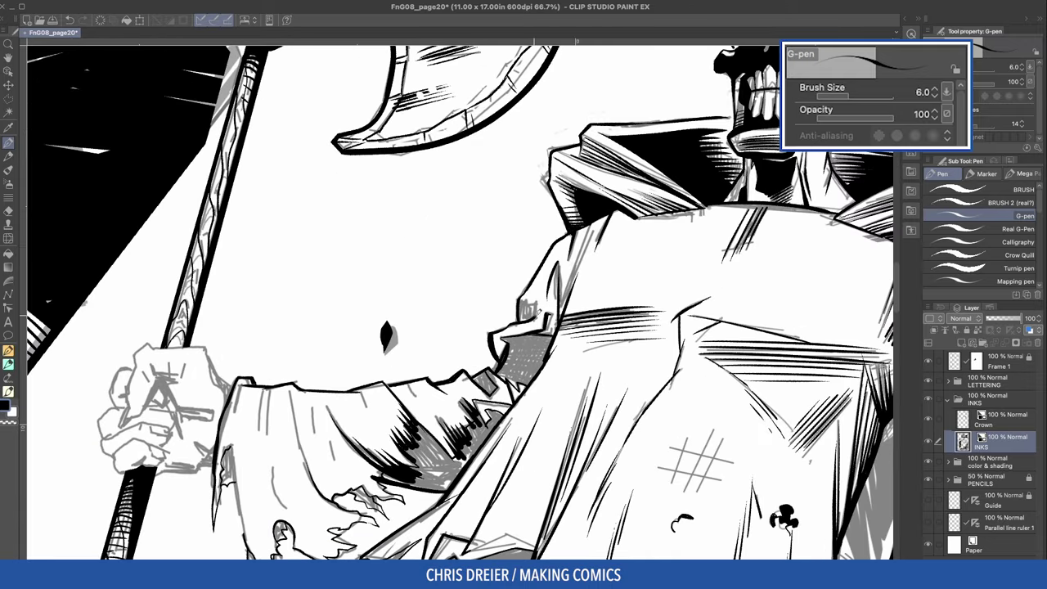
pyautogui.moveTo(542, 317); pyautogui.dragTo(532, 295)
pyautogui.moveTo(531, 321); pyautogui.dragTo(522, 291)
pyautogui.moveTo(594, 226); pyautogui.dragTo(575, 275)
pyautogui.moveTo(575, 267)
pyautogui.mouseDown()
pyautogui.moveTo(563, 306)
pyautogui.moveTo(566, 286)
pyautogui.mouseUp()
pyautogui.moveTo(582, 262); pyautogui.dragTo(574, 280)
# Step: Ink the hanging fold lines and short hatching on the tattered left sleeve with the G-pen at size 6
pyautogui.moveTo(458, 409); pyautogui.dragTo(536, 200)
pyautogui.moveTo(327, 232); pyautogui.dragTo(311, 322)
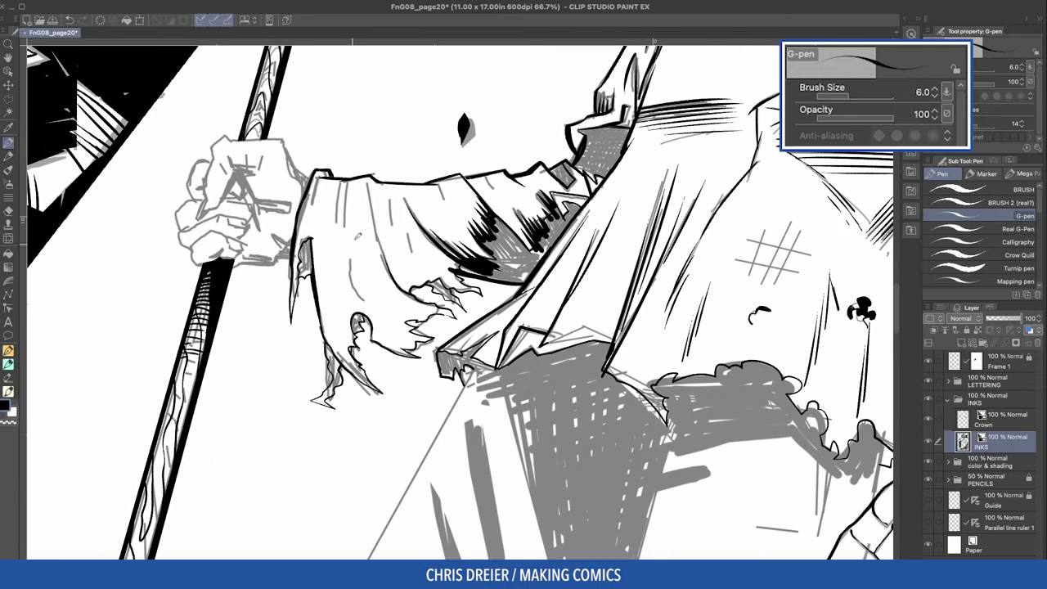
pyautogui.moveTo(347, 179)
pyautogui.mouseDown()
pyautogui.moveTo(338, 239)
pyautogui.moveTo(353, 273)
pyautogui.mouseUp()
pyautogui.moveTo(350, 250); pyautogui.dragTo(363, 299)
pyautogui.moveTo(363, 270)
pyautogui.mouseDown()
pyautogui.moveTo(378, 312)
pyautogui.moveTo(393, 314)
pyautogui.mouseUp()
pyautogui.moveTo(368, 195)
pyautogui.mouseDown()
pyautogui.moveTo(384, 237)
pyautogui.moveTo(394, 232)
pyautogui.mouseUp()
pyautogui.moveTo(404, 249)
pyautogui.mouseDown()
pyautogui.moveTo(424, 278)
pyautogui.moveTo(409, 344)
pyautogui.moveTo(360, 294)
pyautogui.mouseUp()
# Step: Add short detail and hatch lines along the torn lower left part of the shirt
pyautogui.moveTo(430, 121); pyautogui.dragTo(416, 174)
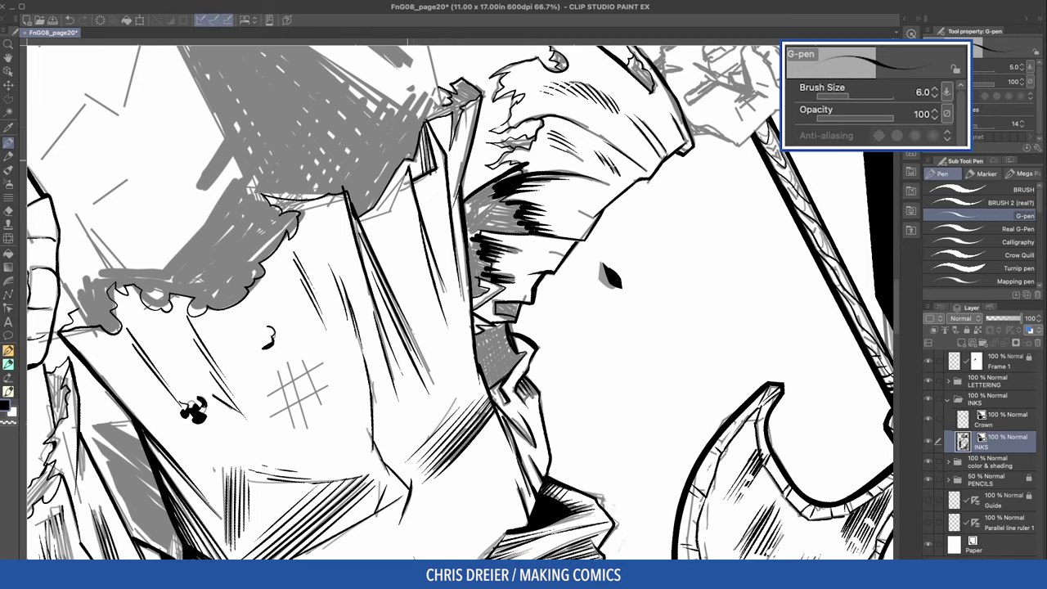
pyautogui.moveTo(458, 294); pyautogui.dragTo(409, 343)
pyautogui.moveTo(342, 231)
pyautogui.mouseDown()
pyautogui.moveTo(330, 294)
pyautogui.moveTo(335, 281)
pyautogui.mouseUp()
pyautogui.moveTo(352, 234); pyautogui.dragTo(346, 272)
pyautogui.moveTo(408, 344); pyautogui.dragTo(457, 294)
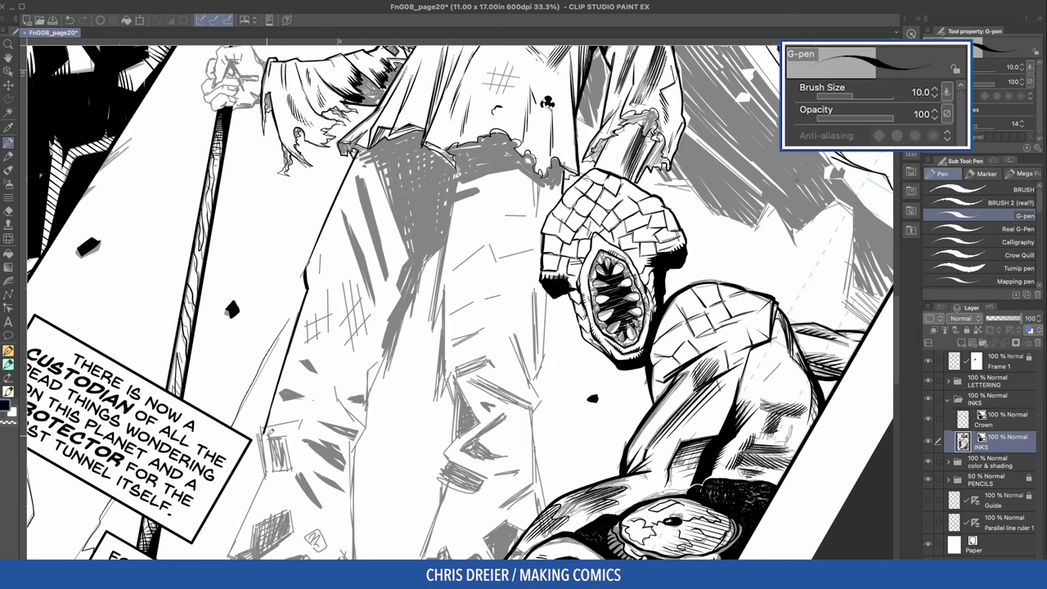
# Step: Ink the upper outlines and ragged inner edges of both trouser legs with the G-pen at size 10
pyautogui.moveTo(265, 432); pyautogui.dragTo(266, 471)
pyautogui.moveTo(551, 291); pyautogui.dragTo(535, 380)
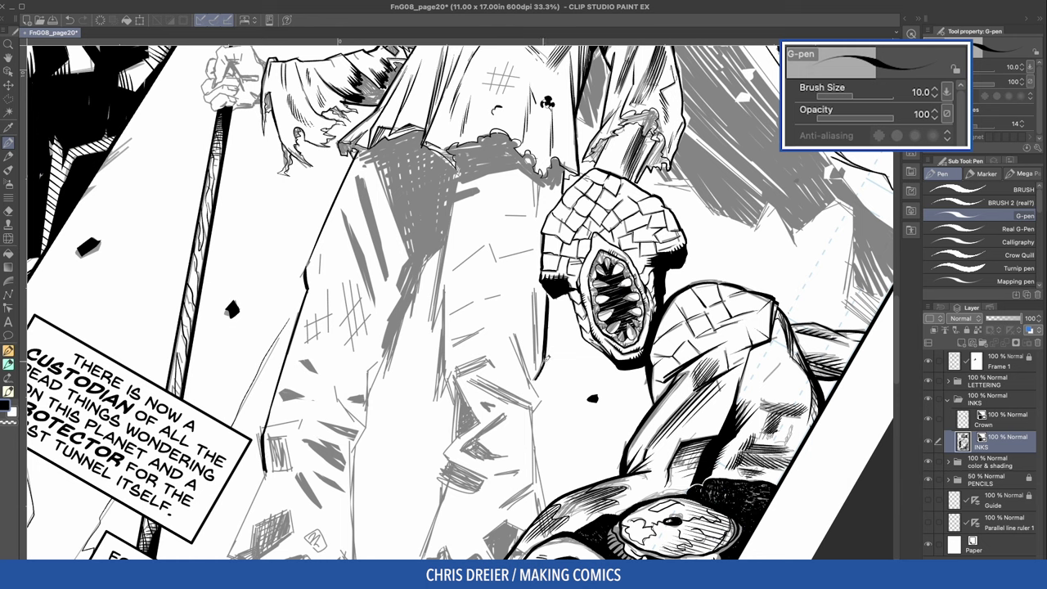
pyautogui.moveTo(463, 182); pyautogui.dragTo(437, 339)
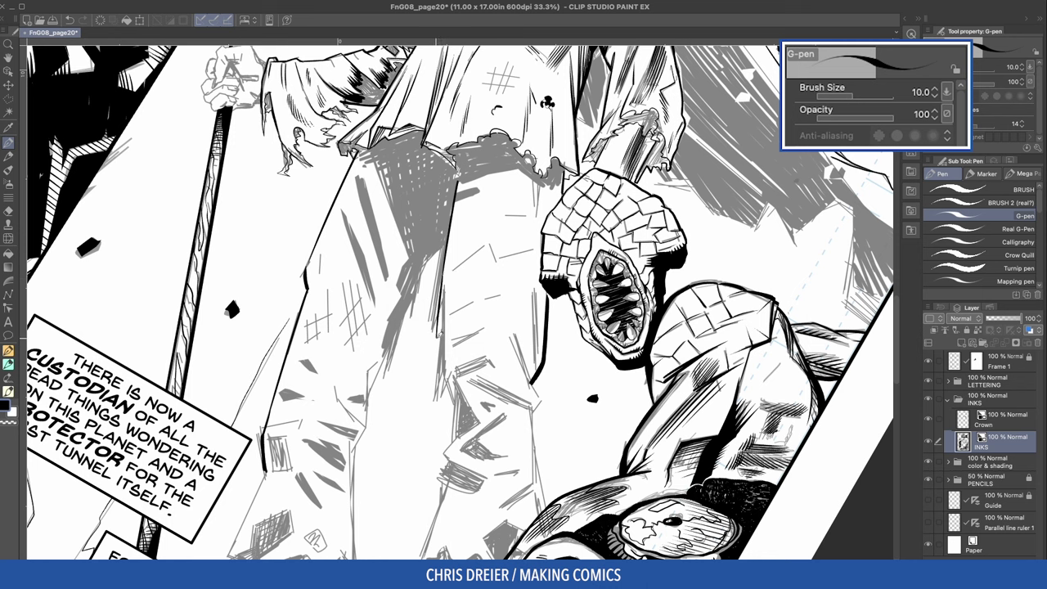
pyautogui.moveTo(452, 287); pyautogui.dragTo(437, 409)
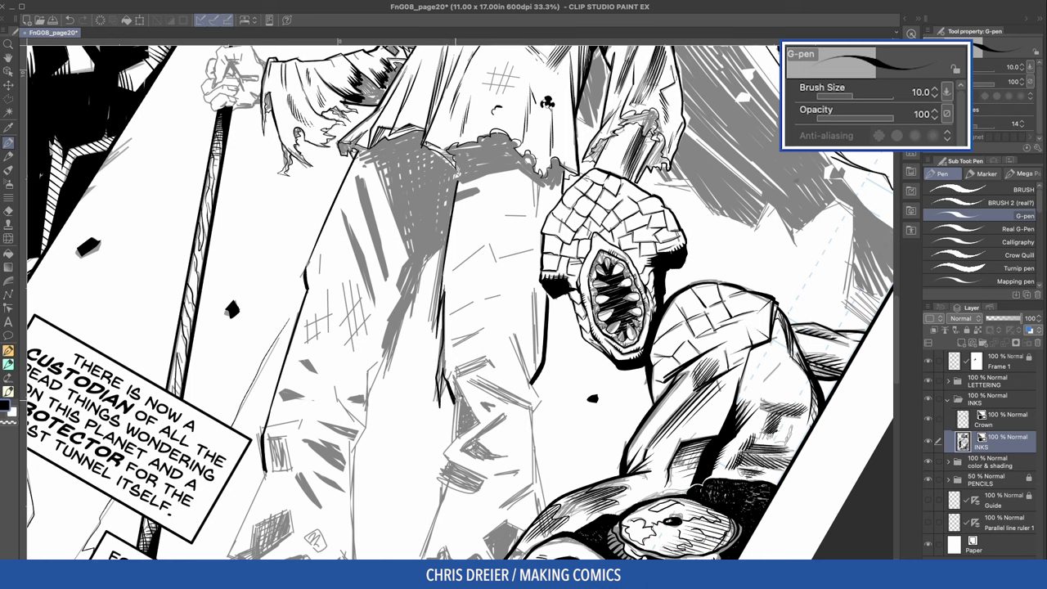
pyautogui.moveTo(431, 257)
pyautogui.mouseDown()
pyautogui.moveTo(409, 329)
pyautogui.moveTo(368, 396)
pyautogui.mouseUp()
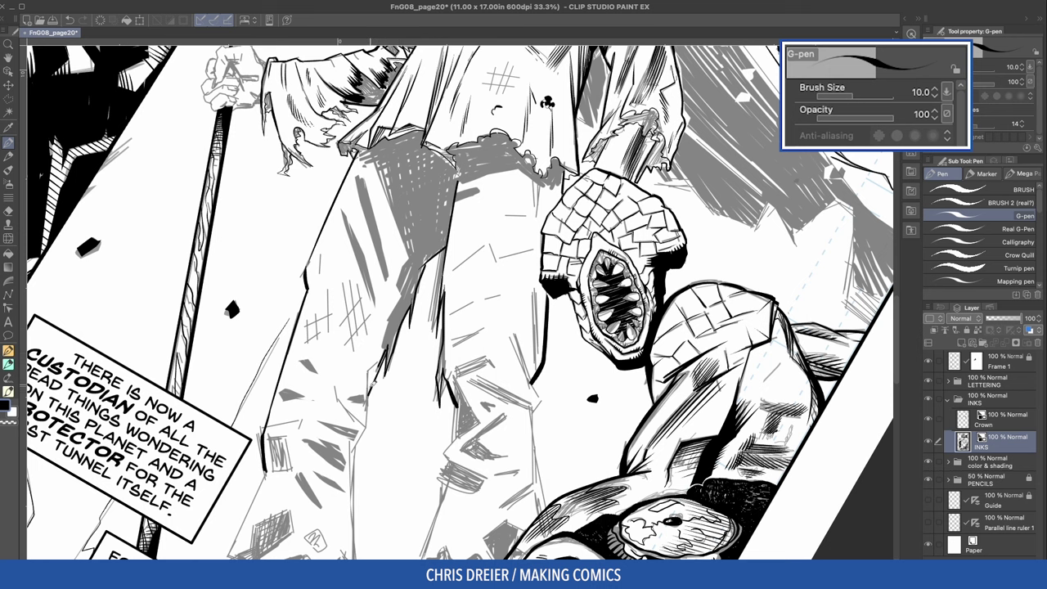
pyautogui.moveTo(384, 354); pyautogui.dragTo(368, 394)
# Step: Ink the lower trouser legs, covering the right leg's inner edge and the left leg's outer edge down to the hems
pyautogui.scroll(-5, 460, 299)
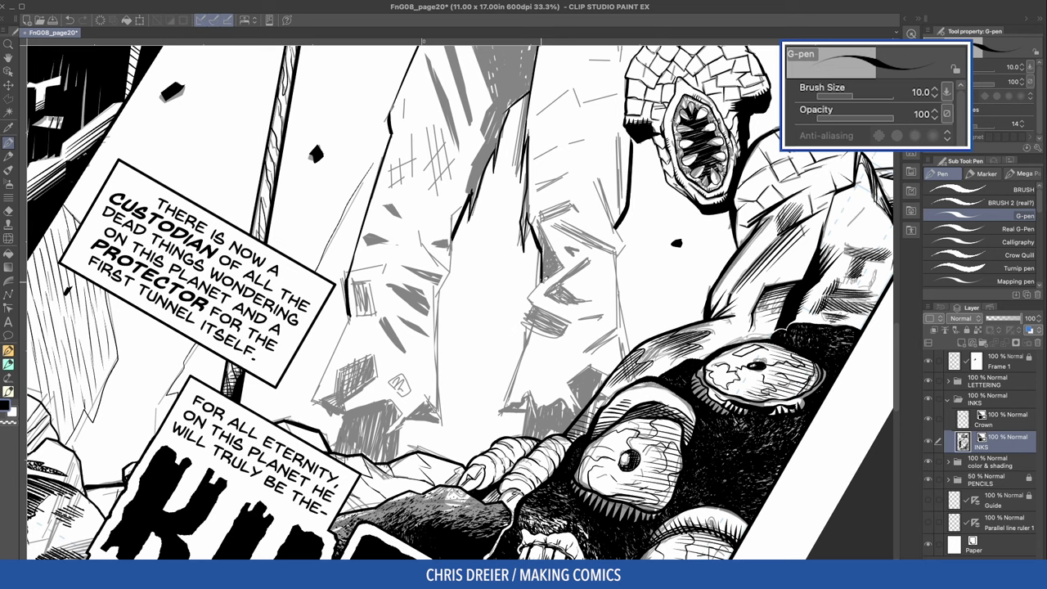
pyautogui.moveTo(538, 300); pyautogui.dragTo(518, 374)
pyautogui.moveTo(530, 320); pyautogui.dragTo(504, 402)
pyautogui.hscroll(-3, 459, 299)
pyautogui.moveTo(446, 308); pyautogui.dragTo(406, 391)
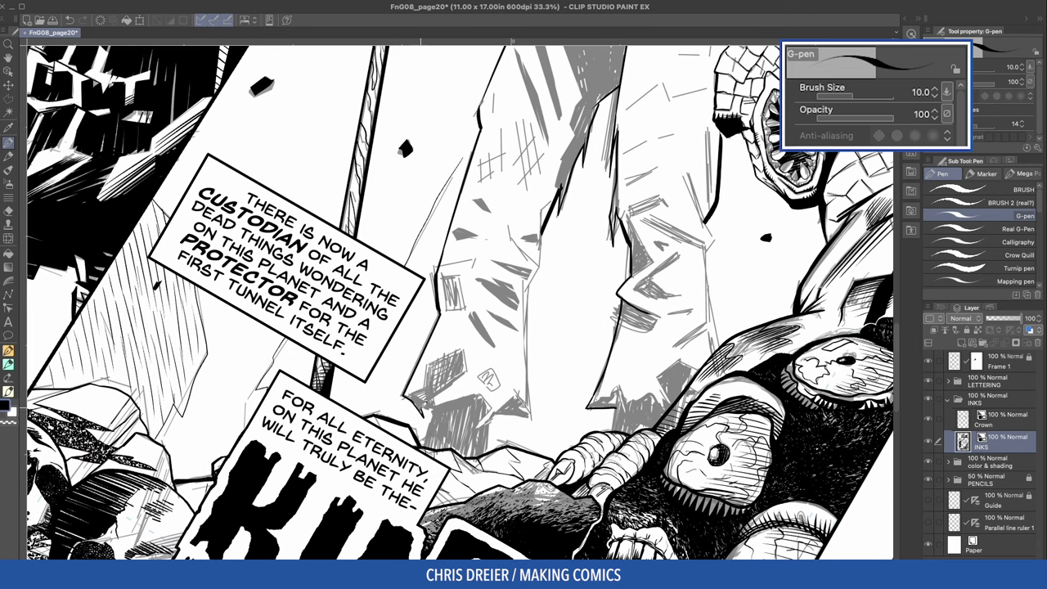
# Step: Enlarge the G-pen to size 17 and ink the heavy inner edge of the lower left trouser leg
pyautogui.press(']')
pyautogui.press(']')
pyautogui.press(']')
pyautogui.moveTo(546, 203)
pyautogui.mouseDown()
pyautogui.moveTo(522, 296)
pyautogui.moveTo(530, 369)
pyautogui.mouseUp()
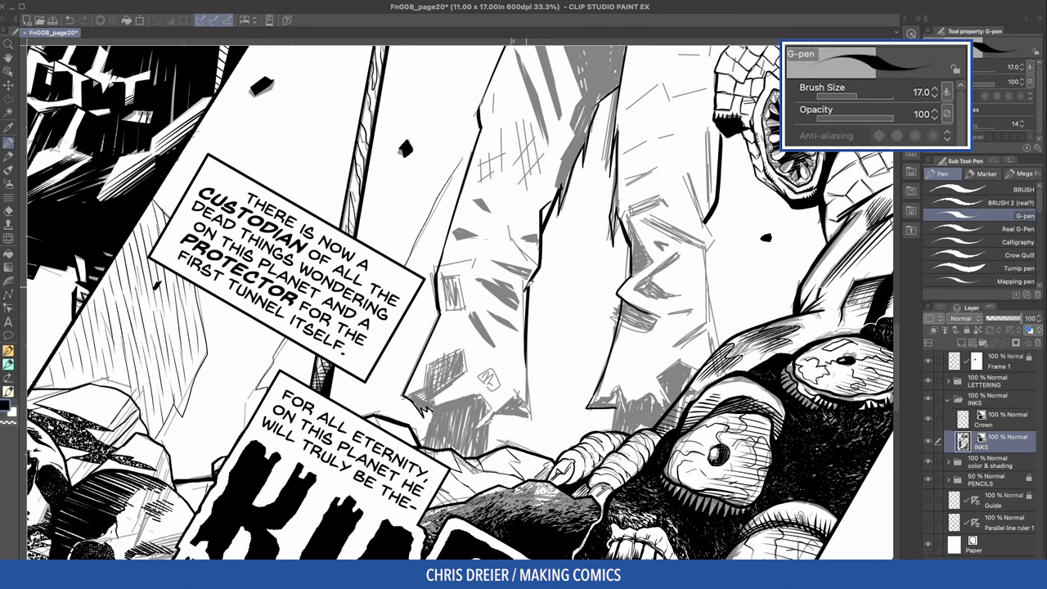
pyautogui.moveTo(531, 278); pyautogui.dragTo(530, 417)
# Step: Ink the right trouser leg's outer edge and strengthen the leg contours with the G-pen at size 17
pyautogui.moveTo(693, 175)
pyautogui.mouseDown()
pyautogui.moveTo(717, 245)
pyautogui.moveTo(621, 164)
pyautogui.mouseUp()
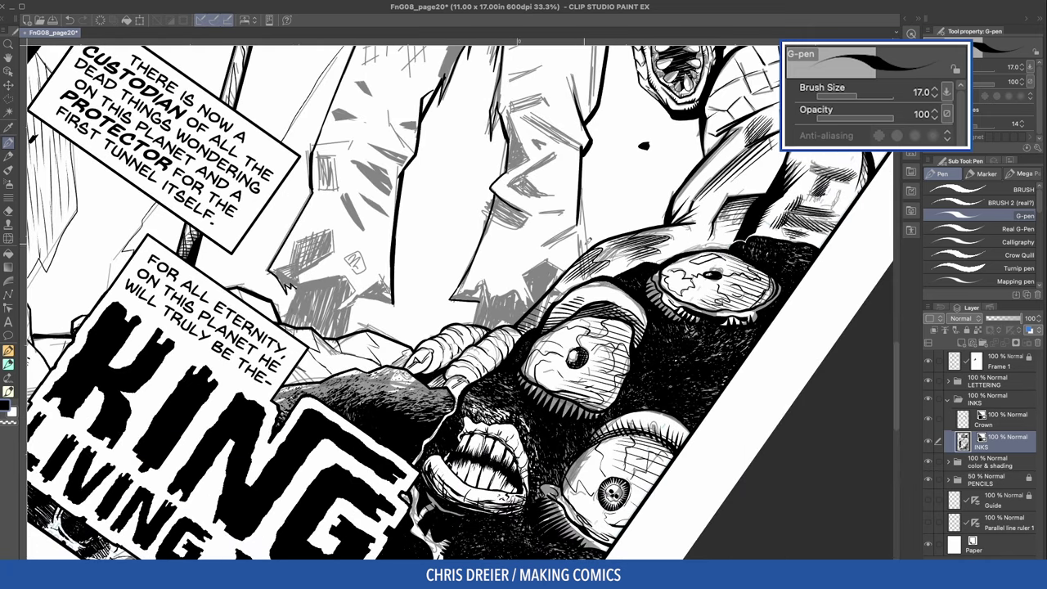
pyautogui.moveTo(585, 196); pyautogui.dragTo(438, 23)
pyautogui.moveTo(414, 169)
pyautogui.mouseDown()
pyautogui.moveTo(422, 213)
pyautogui.moveTo(436, 224)
pyautogui.mouseUp()
pyautogui.moveTo(540, 246); pyautogui.dragTo(573, 245)
pyautogui.moveTo(491, 270); pyautogui.dragTo(475, 319)
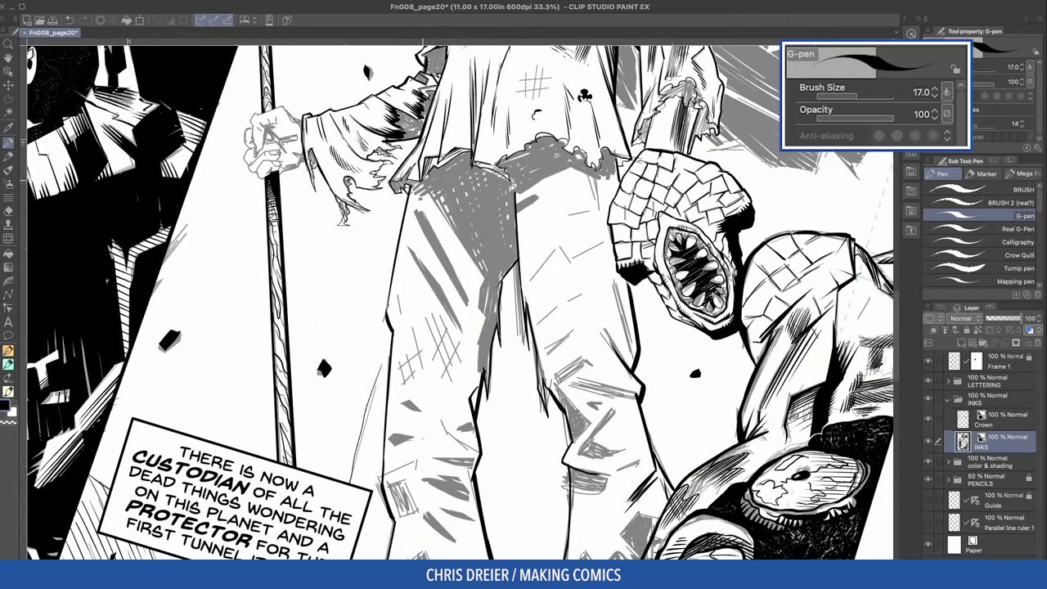
pyautogui.moveTo(451, 219); pyautogui.dragTo(489, 273)
pyautogui.moveTo(479, 372); pyautogui.dragTo(523, 352)
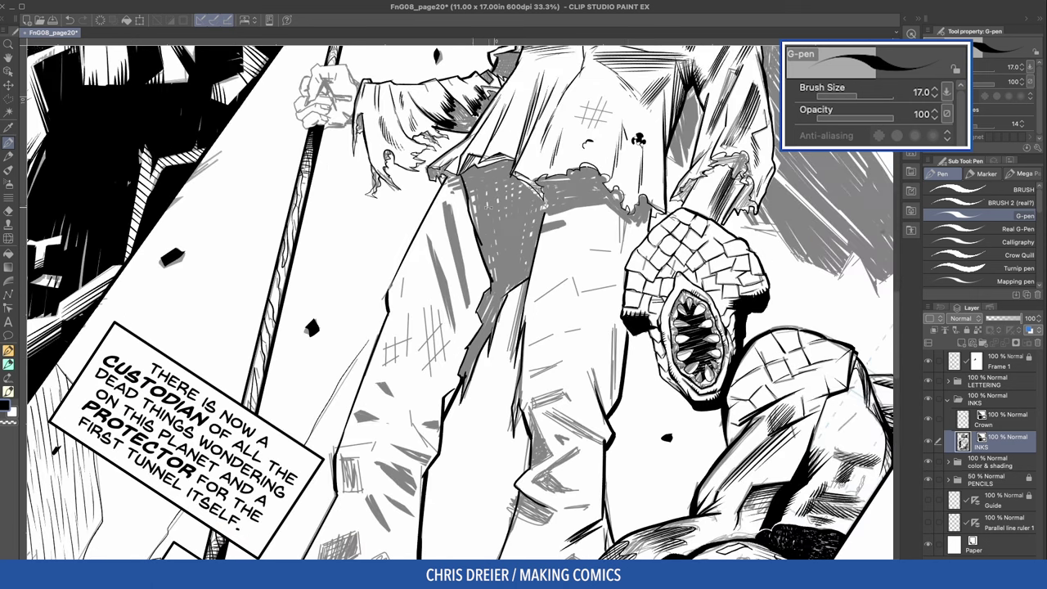
pyautogui.moveTo(634, 221); pyautogui.dragTo(628, 260)
pyautogui.moveTo(631, 319)
pyautogui.mouseDown()
pyautogui.moveTo(605, 402)
pyautogui.moveTo(581, 350)
pyautogui.moveTo(556, 385)
pyautogui.mouseUp()
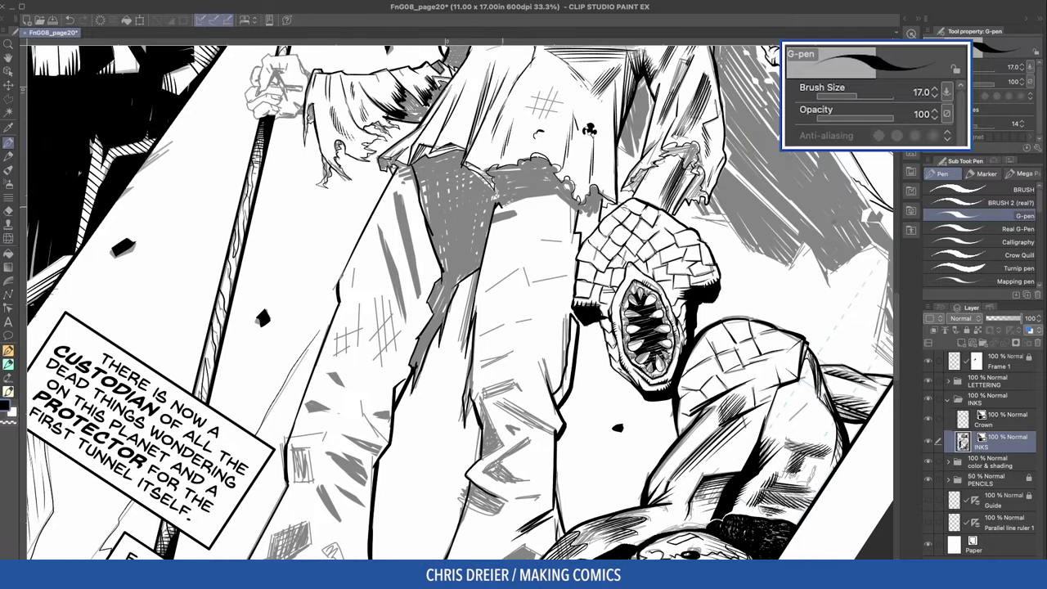
# Step: Reduce the G-pen to size 12 and ink the folds and shadow accents at the right knee
pyautogui.moveTo(572, 204)
pyautogui.mouseDown()
pyautogui.moveTo(621, 344)
pyautogui.moveTo(343, 409)
pyautogui.mouseUp()
pyautogui.press('[')
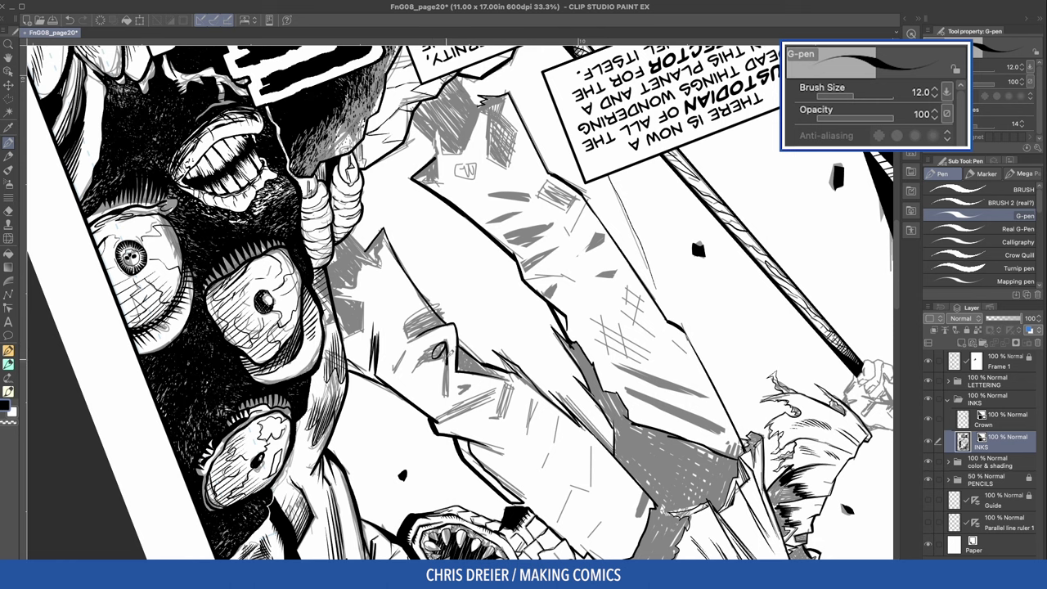
pyautogui.moveTo(443, 339)
pyautogui.mouseDown()
pyautogui.moveTo(450, 396)
pyautogui.moveTo(322, 292)
pyautogui.mouseUp()
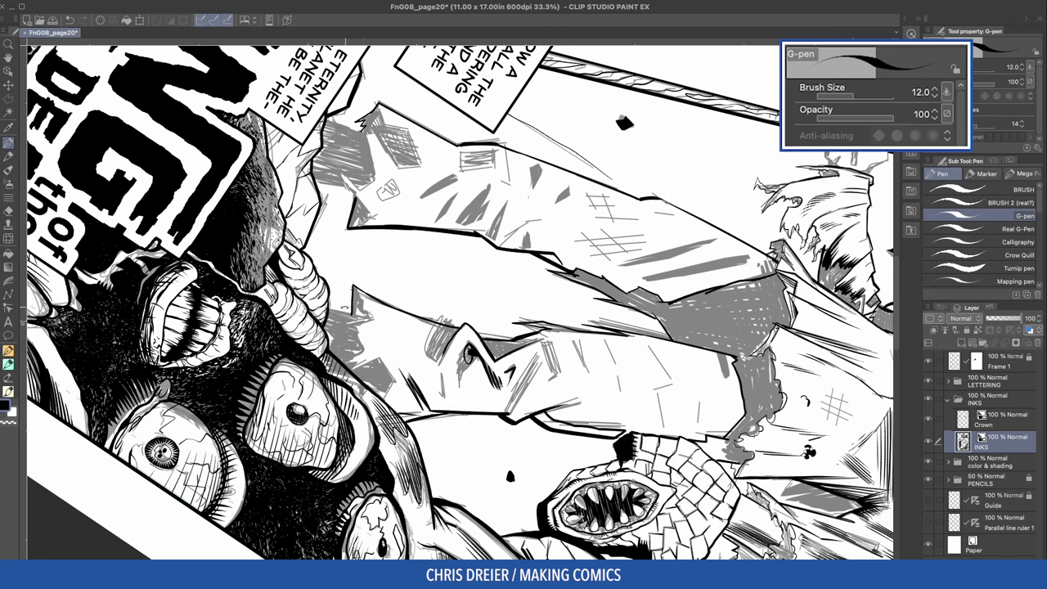
pyautogui.press('h')
pyautogui.moveTo(471, 330); pyautogui.dragTo(468, 368)
pyautogui.press('h')
# Step: Reduce the G-pen to size 10 and feather the shadows around the right knee and shin
pyautogui.press('[')
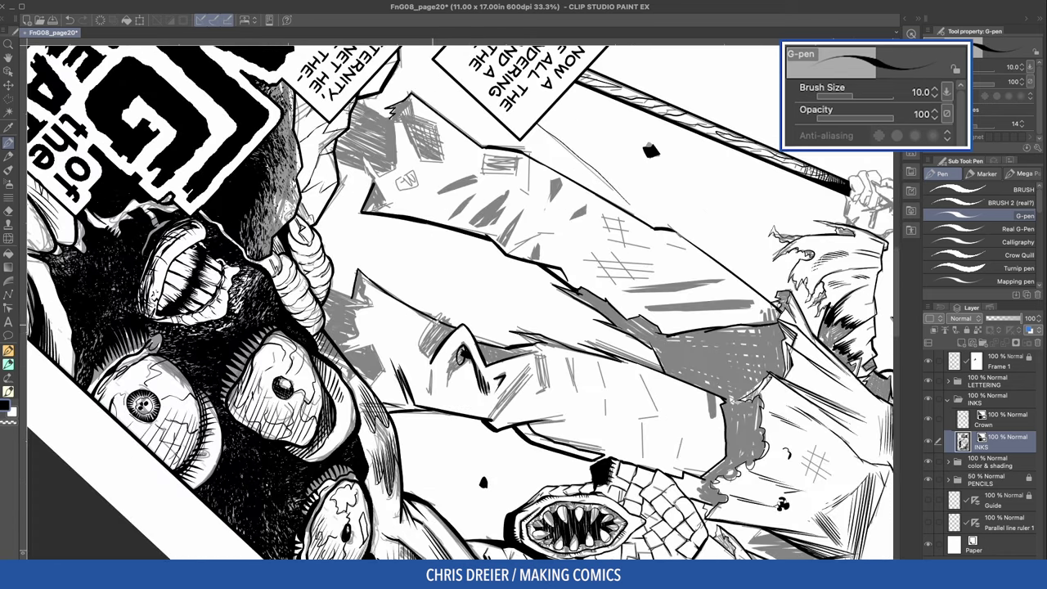
pyautogui.moveTo(375, 279); pyautogui.dragTo(203, 49)
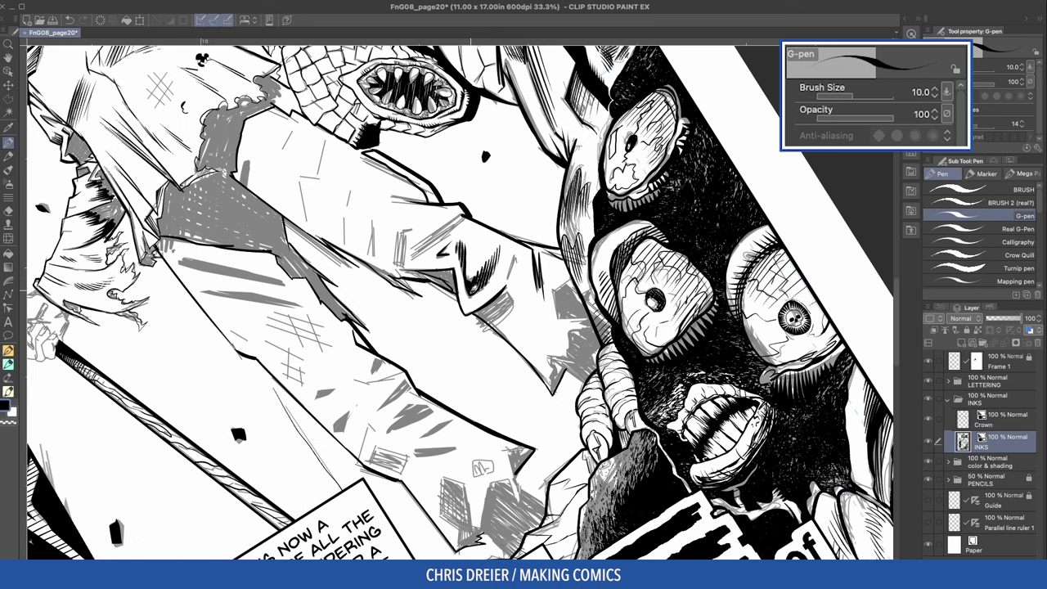
pyautogui.moveTo(515, 261)
pyautogui.mouseDown()
pyautogui.moveTo(500, 340)
pyautogui.moveTo(442, 327)
pyautogui.moveTo(448, 355)
pyautogui.mouseUp()
pyautogui.moveTo(438, 319)
pyautogui.mouseDown()
pyautogui.moveTo(439, 357)
pyautogui.moveTo(422, 351)
pyautogui.mouseUp()
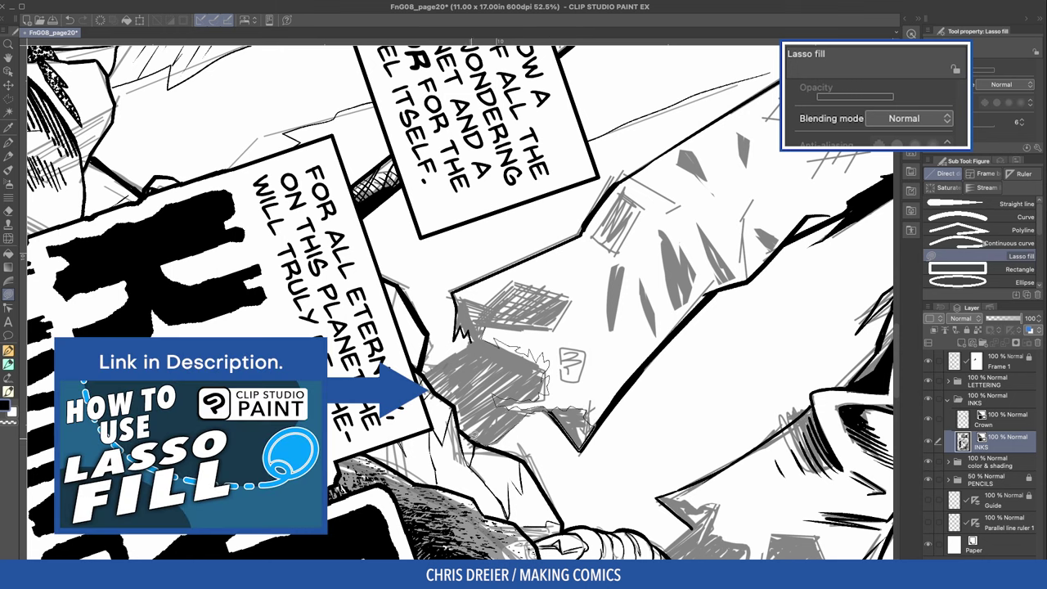
# Step: Fill the shadow inside the left trouser leg's torn hem with black using Lasso fill, and hide the LETTERING folder
pyautogui.moveTo(458, 360); pyautogui.dragTo(573, 434)
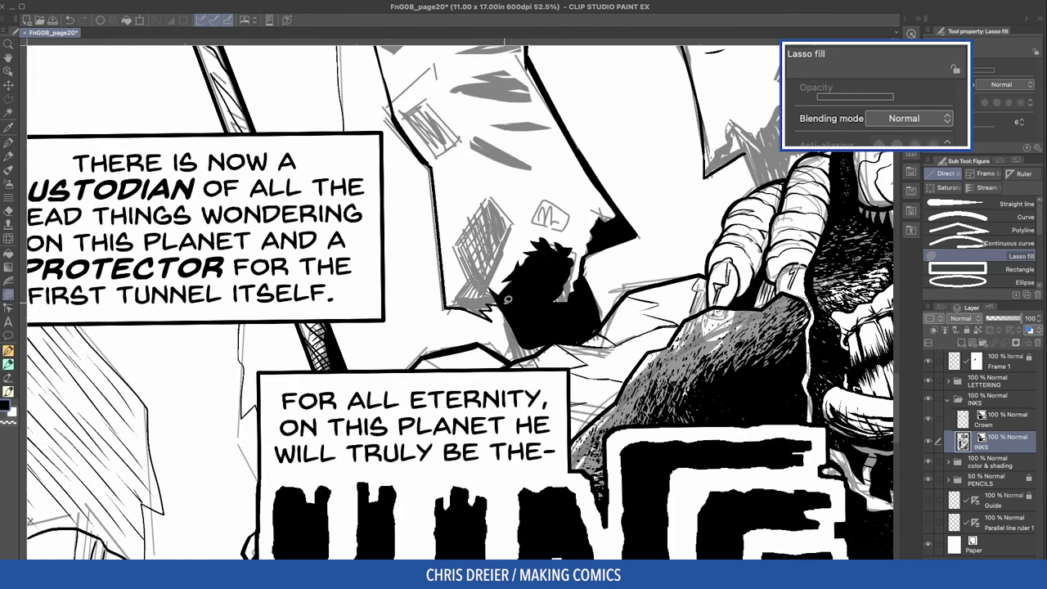
pyautogui.click(927, 380)
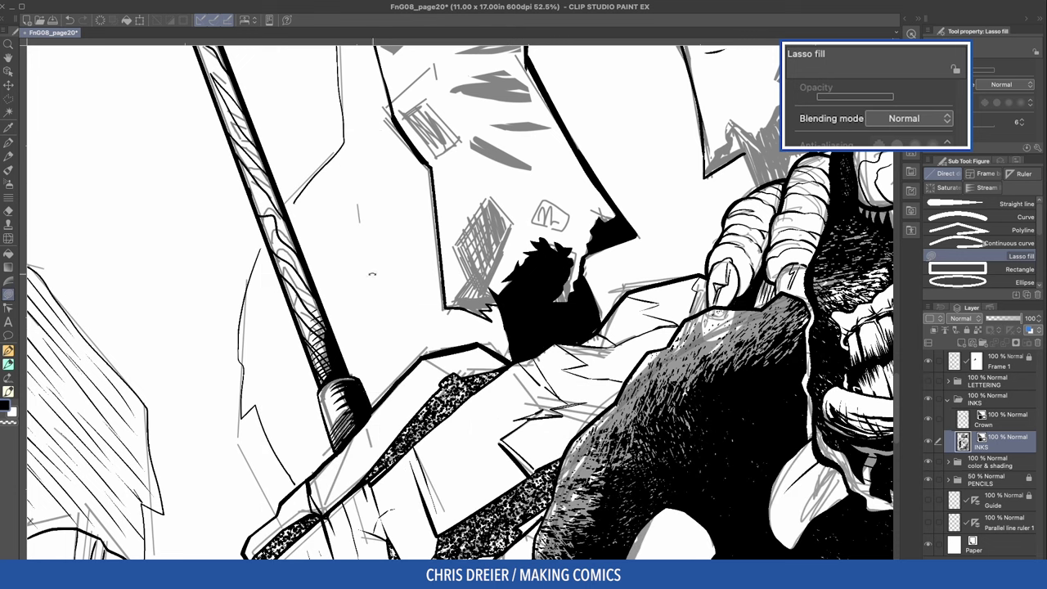
pyautogui.moveTo(452, 313)
pyautogui.mouseDown()
pyautogui.moveTo(489, 286)
pyautogui.moveTo(454, 275)
pyautogui.mouseUp()
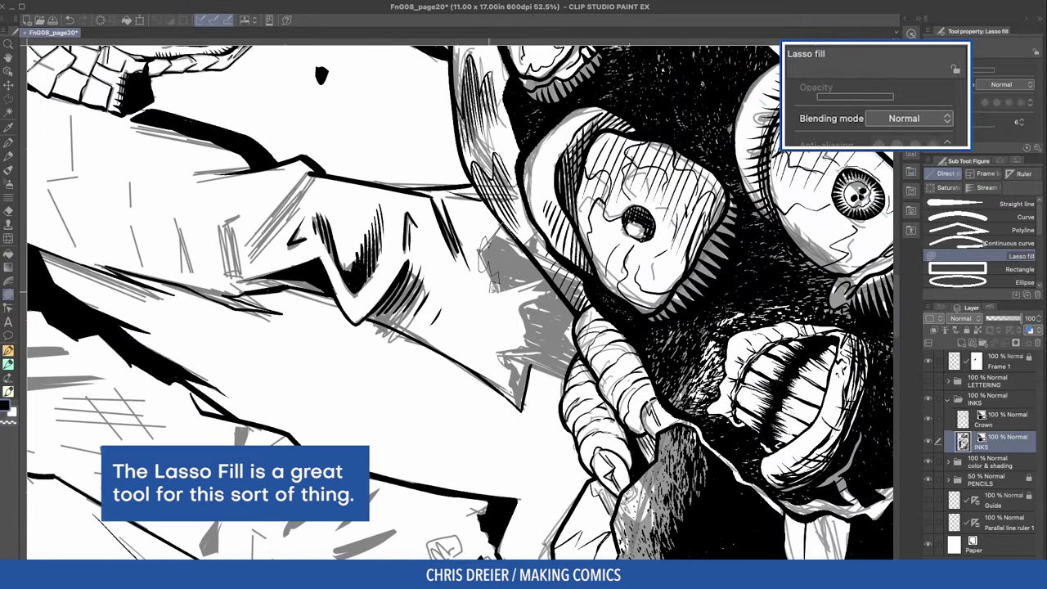
# Step: Fill the jagged shadow shapes along the right trouser leg's torn hem with black using Lasso fill
pyautogui.moveTo(493, 288)
pyautogui.mouseDown()
pyautogui.moveTo(543, 282)
pyautogui.moveTo(511, 385)
pyautogui.moveTo(538, 364)
pyautogui.moveTo(558, 278)
pyautogui.mouseUp()
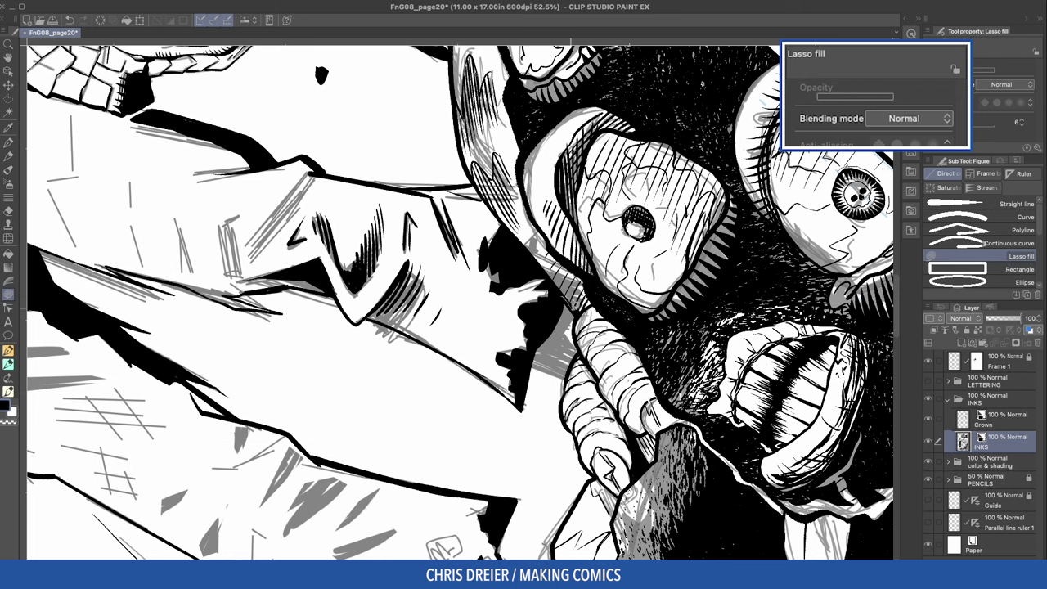
pyautogui.moveTo(487, 261); pyautogui.dragTo(405, 351)
pyautogui.moveTo(462, 360); pyautogui.dragTo(523, 354)
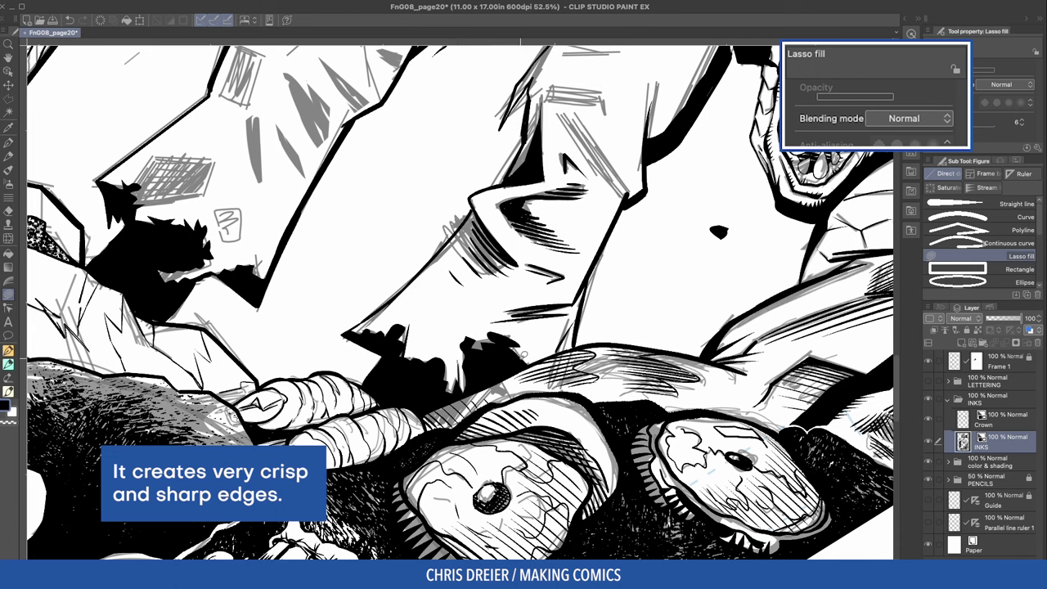
pyautogui.moveTo(426, 355)
pyautogui.mouseDown()
pyautogui.moveTo(446, 360)
pyautogui.moveTo(450, 340)
pyautogui.moveTo(524, 352)
pyautogui.mouseUp()
pyautogui.moveTo(339, 302); pyautogui.dragTo(489, 360)
pyautogui.moveTo(315, 277)
pyautogui.mouseDown()
pyautogui.moveTo(327, 343)
pyautogui.moveTo(319, 311)
pyautogui.mouseUp()
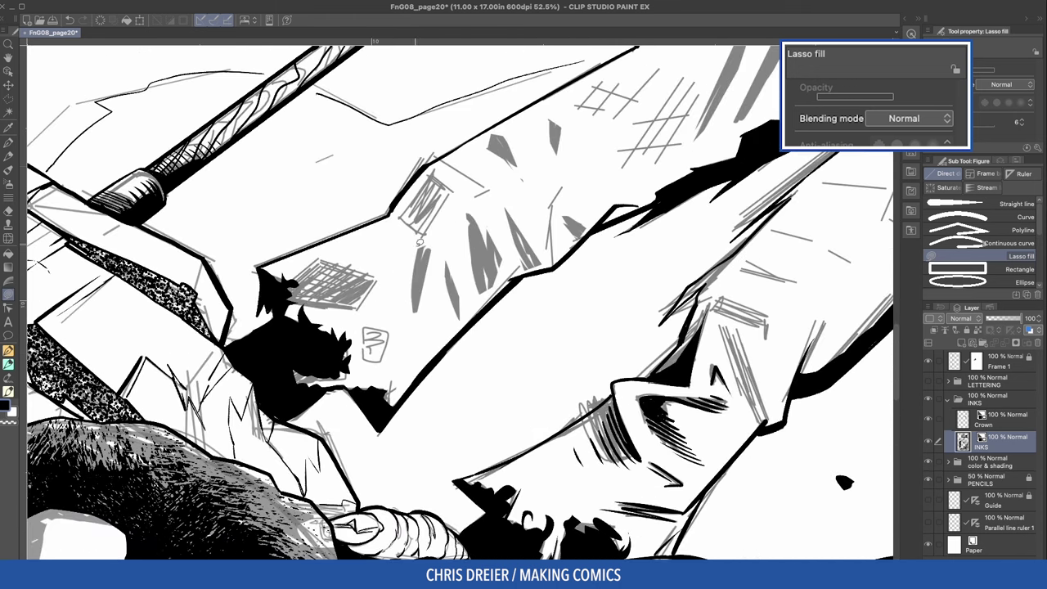
# Step: Fill the pointed fold shadows at the left trouser knee with black using Lasso fill
pyautogui.moveTo(420, 246)
pyautogui.mouseDown()
pyautogui.moveTo(409, 331)
pyautogui.moveTo(435, 239)
pyautogui.moveTo(456, 319)
pyautogui.moveTo(448, 260)
pyautogui.mouseUp()
pyautogui.hotkey('ctrl', 'z')
pyautogui.moveTo(426, 243)
pyautogui.mouseDown()
pyautogui.moveTo(414, 319)
pyautogui.moveTo(416, 271)
pyautogui.moveTo(502, 235)
pyautogui.moveTo(525, 248)
pyautogui.moveTo(491, 245)
pyautogui.mouseUp()
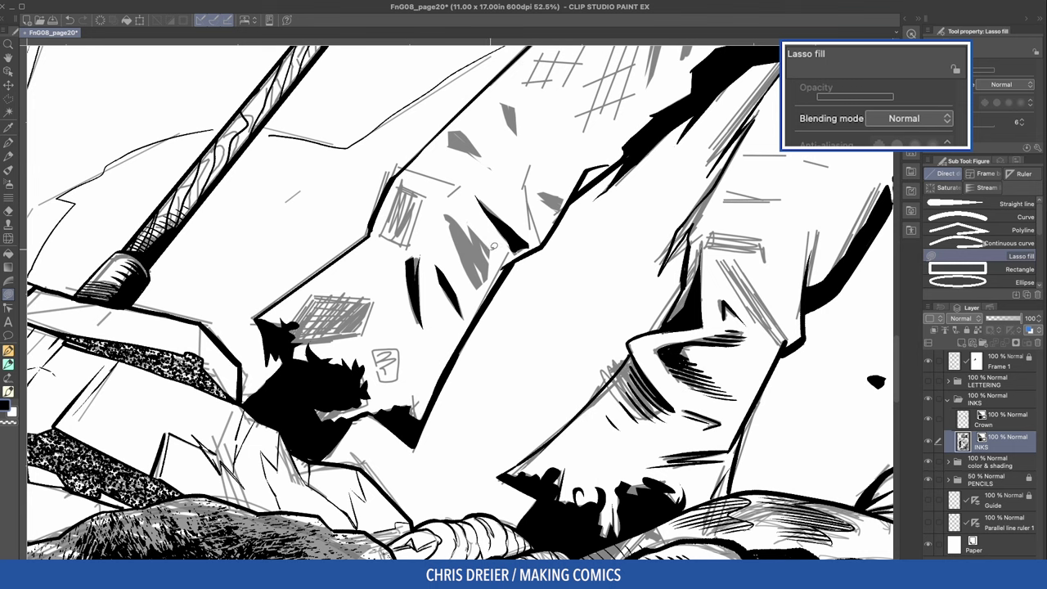
pyautogui.moveTo(438, 211)
pyautogui.mouseDown()
pyautogui.moveTo(478, 282)
pyautogui.moveTo(494, 269)
pyautogui.moveTo(458, 214)
pyautogui.mouseUp()
pyautogui.moveTo(458, 175)
pyautogui.mouseDown()
pyautogui.moveTo(539, 288)
pyautogui.moveTo(537, 308)
pyautogui.mouseUp()
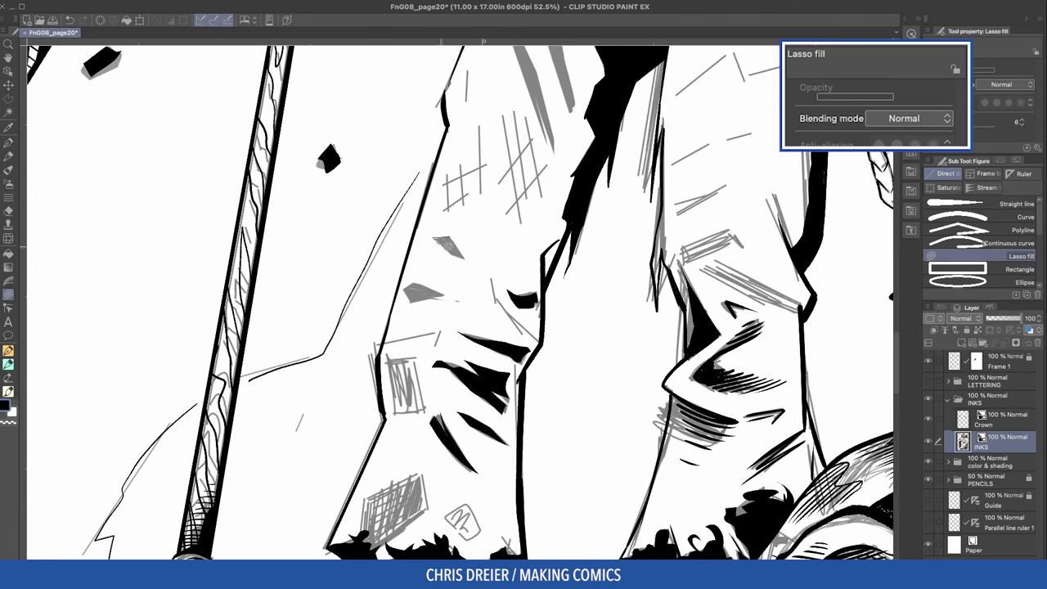
# Step: Fill the long shadow streaks running down the left thigh with black using Lasso fill
pyautogui.moveTo(458, 254)
pyautogui.mouseDown()
pyautogui.moveTo(632, 160)
pyautogui.moveTo(601, 234)
pyautogui.mouseUp()
pyautogui.moveTo(700, 289)
pyautogui.mouseDown()
pyautogui.moveTo(564, 267)
pyautogui.moveTo(589, 265)
pyautogui.moveTo(609, 288)
pyautogui.mouseUp()
pyautogui.moveTo(636, 303)
pyautogui.mouseDown()
pyautogui.moveTo(560, 260)
pyautogui.moveTo(570, 264)
pyautogui.mouseUp()
pyautogui.moveTo(559, 338); pyautogui.dragTo(565, 352)
pyautogui.moveTo(564, 352); pyautogui.dragTo(510, 333)
pyautogui.moveTo(478, 298); pyautogui.dragTo(483, 315)
pyautogui.moveTo(530, 355)
pyautogui.mouseDown()
pyautogui.moveTo(536, 376)
pyautogui.moveTo(499, 279)
pyautogui.mouseUp()
pyautogui.moveTo(597, 293); pyautogui.dragTo(556, 293)
pyautogui.moveTo(573, 245)
pyautogui.mouseDown()
pyautogui.moveTo(589, 294)
pyautogui.moveTo(556, 393)
pyautogui.moveTo(458, 425)
pyautogui.mouseUp()
pyautogui.moveTo(693, 108); pyautogui.dragTo(677, 245)
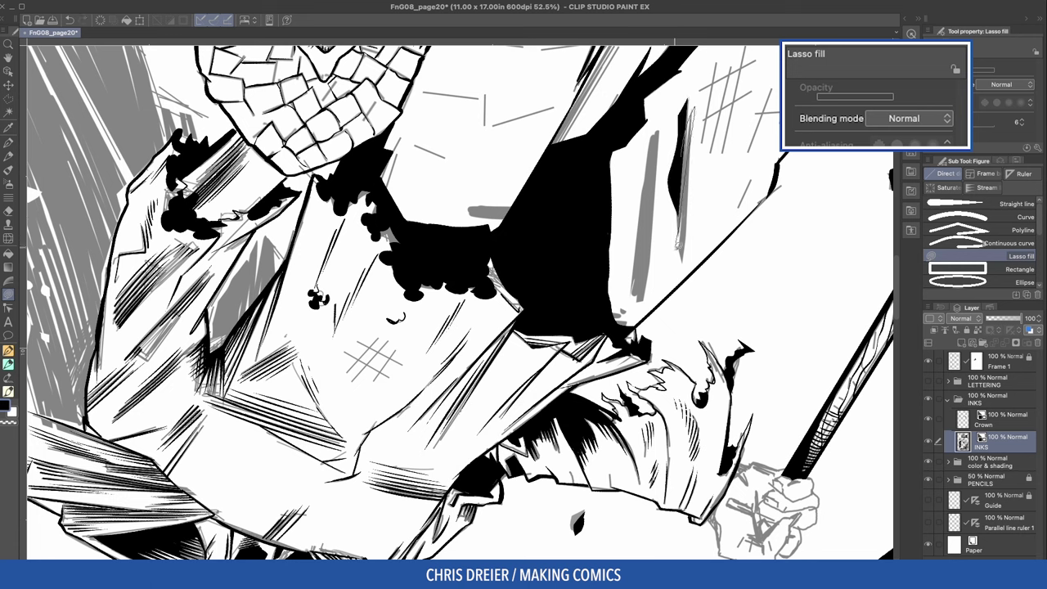
pyautogui.moveTo(684, 147); pyautogui.dragTo(674, 274)
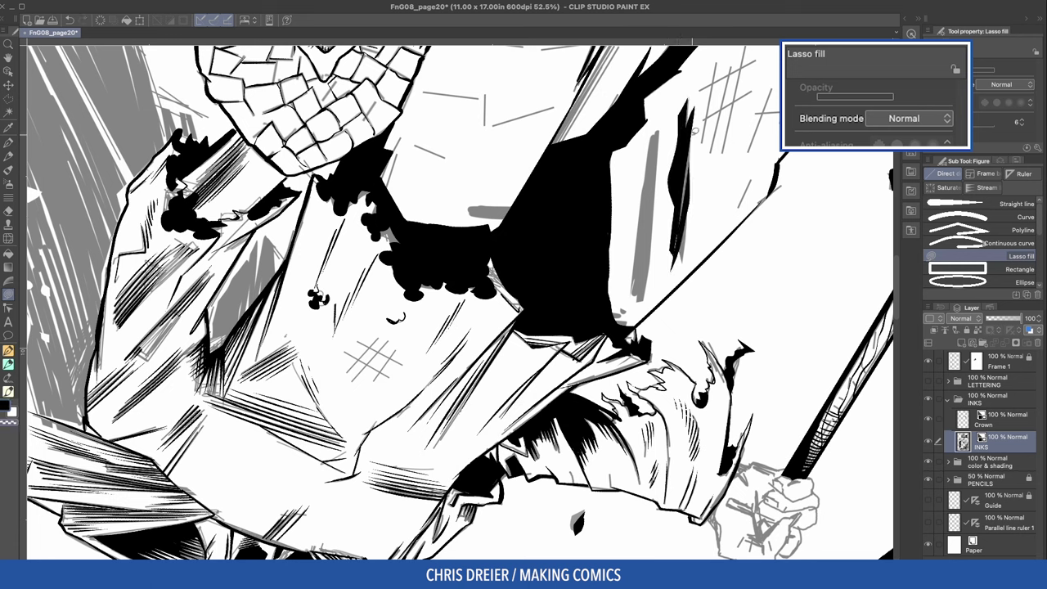
pyautogui.moveTo(659, 125); pyautogui.dragTo(640, 296)
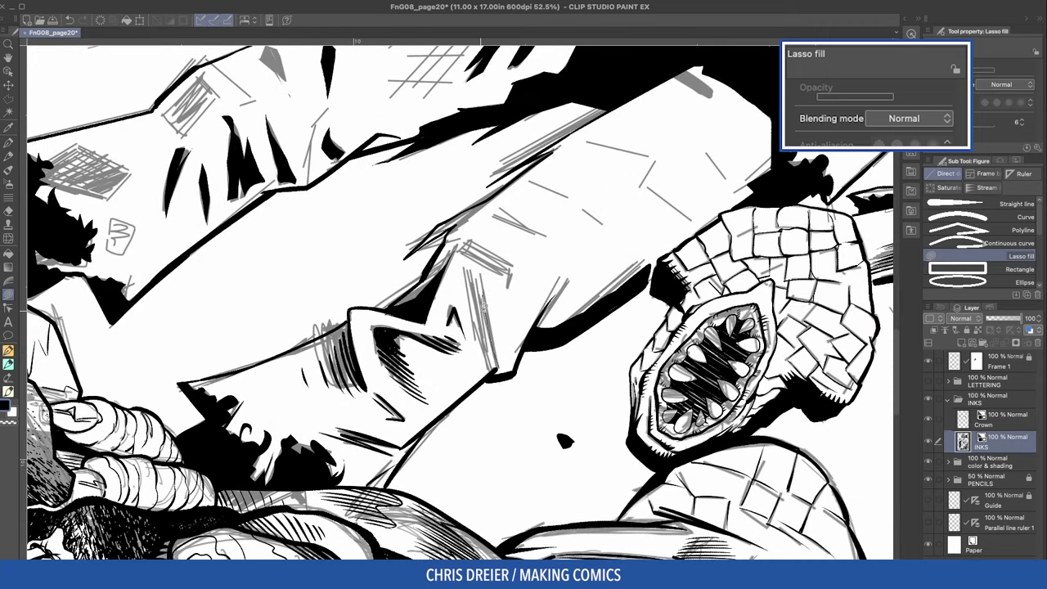
# Step: Fill the curved and slanted fold shadows above the right knee with solid black
pyautogui.moveTo(473, 278); pyautogui.dragTo(497, 378)
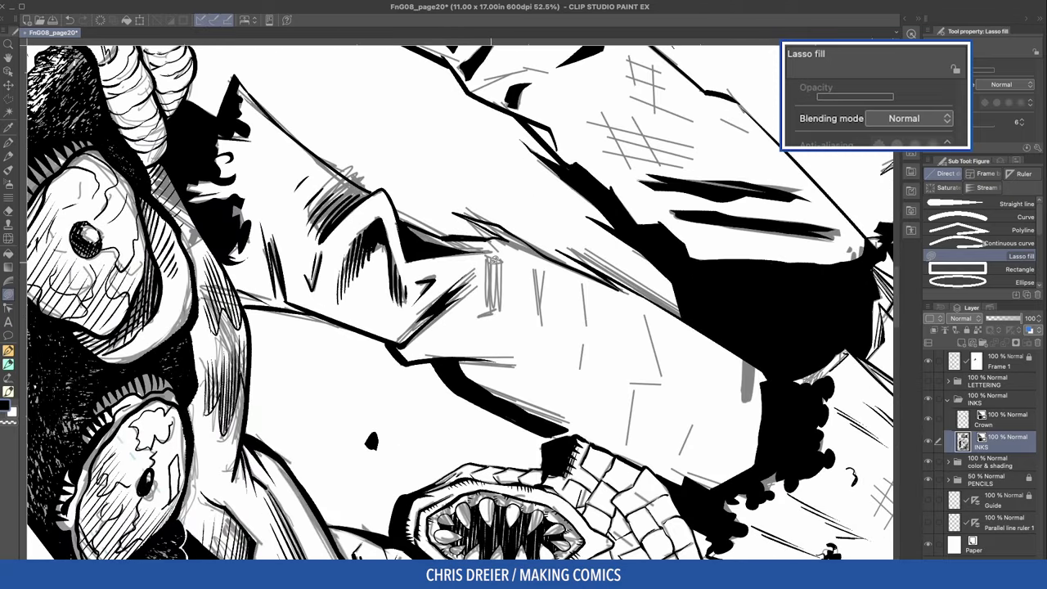
pyautogui.moveTo(494, 260)
pyautogui.mouseDown()
pyautogui.moveTo(481, 314)
pyautogui.moveTo(500, 259)
pyautogui.mouseUp()
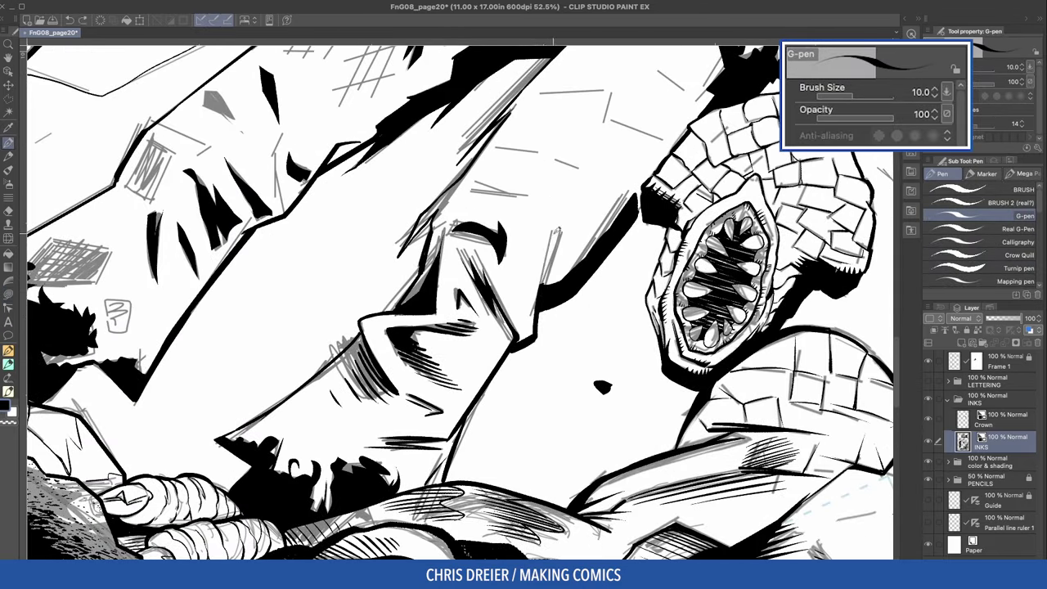
# Step: Feather the shadow along the right thigh's outer edge with G-pen hatching, reducing the brush size to 7
pyautogui.moveTo(559, 225); pyautogui.dragTo(543, 283)
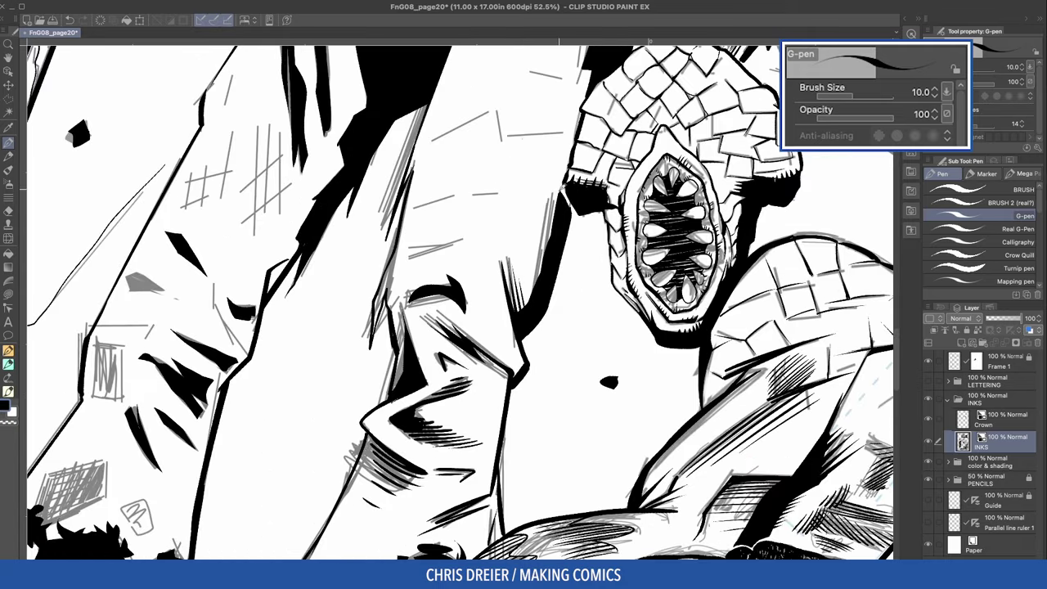
pyautogui.press('[')
pyautogui.moveTo(564, 187); pyautogui.dragTo(548, 245)
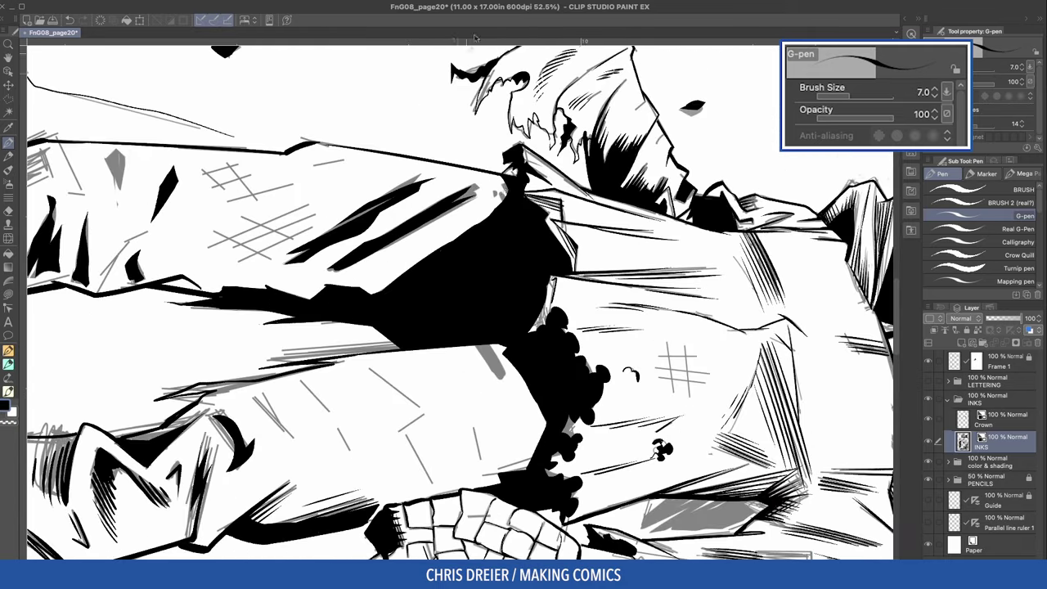
pyautogui.moveTo(560, 274); pyautogui.dragTo(547, 327)
pyautogui.moveTo(507, 175); pyautogui.dragTo(496, 213)
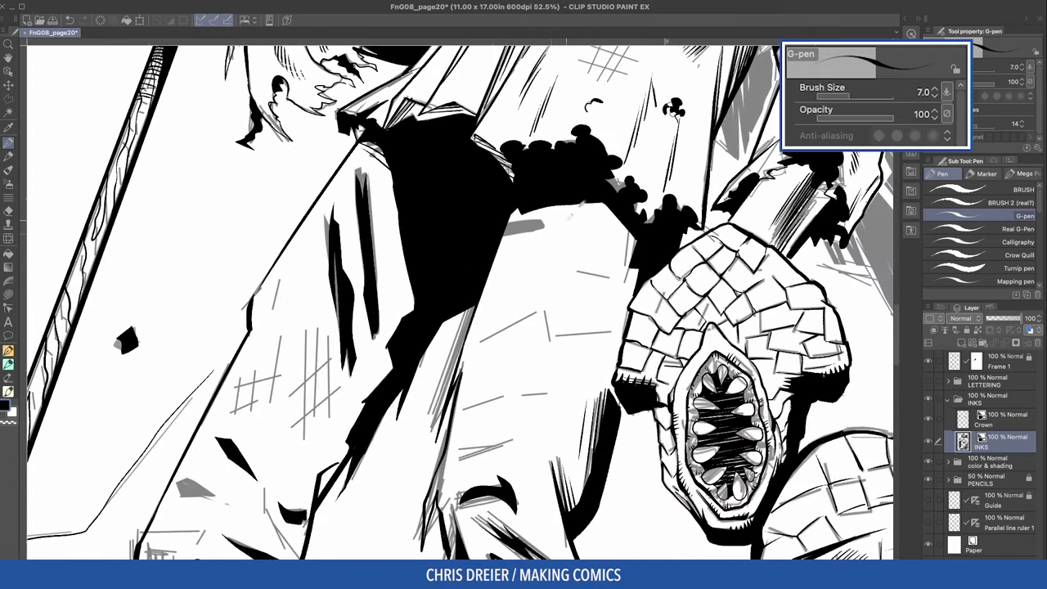
pyautogui.moveTo(638, 226); pyautogui.dragTo(622, 272)
pyautogui.moveTo(634, 244); pyautogui.dragTo(621, 300)
pyautogui.moveTo(505, 273); pyautogui.dragTo(497, 317)
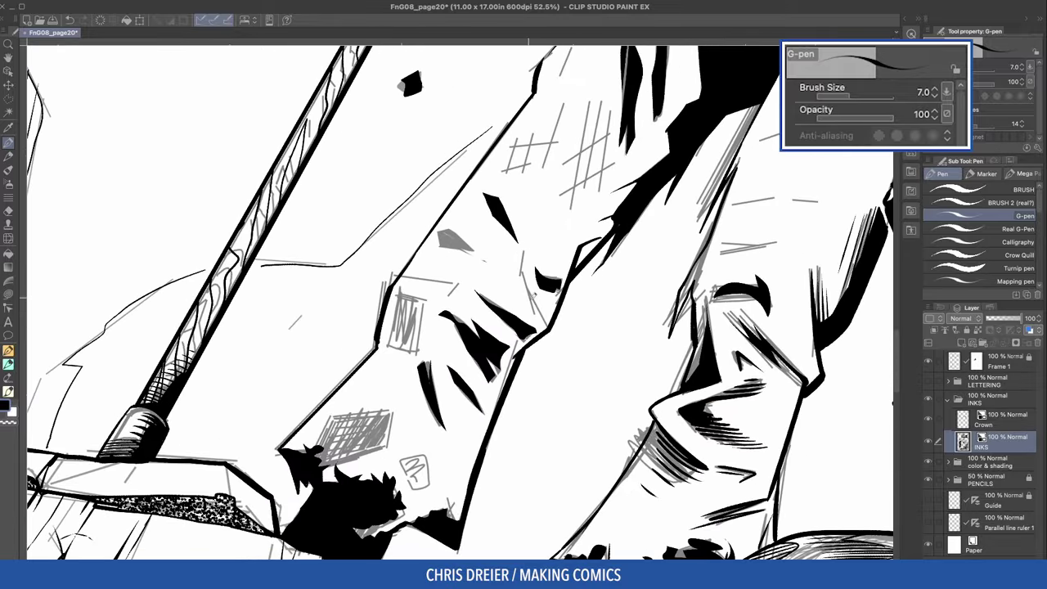
# Step: Feather the black fold shadows around the left knee with fine size 7 G-pen hatching
pyautogui.moveTo(536, 236); pyautogui.dragTo(523, 311)
pyautogui.moveTo(548, 292); pyautogui.dragTo(533, 326)
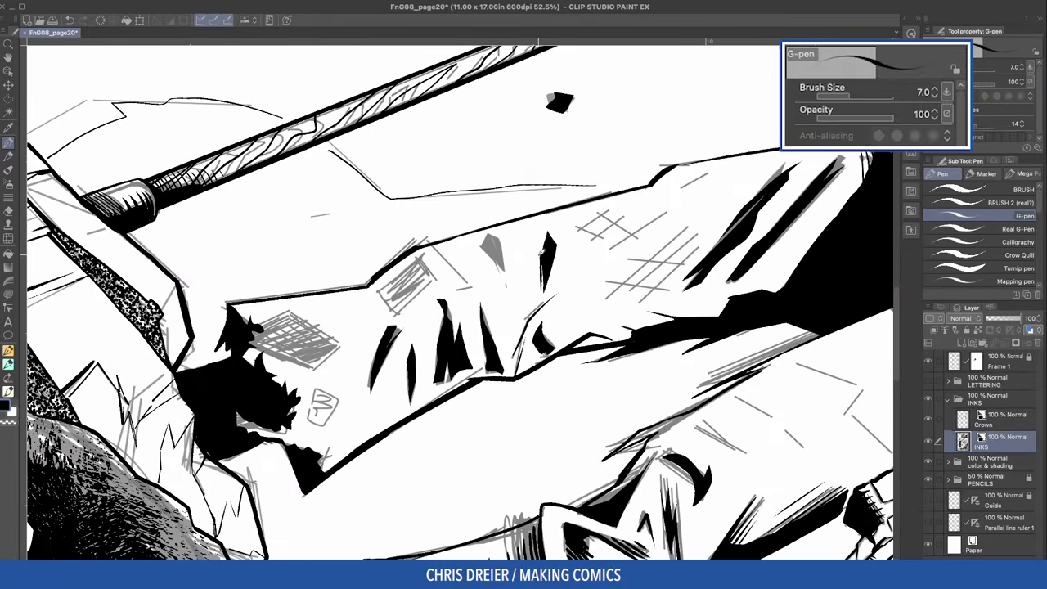
pyautogui.moveTo(544, 245); pyautogui.dragTo(538, 296)
pyautogui.moveTo(377, 329); pyautogui.dragTo(369, 404)
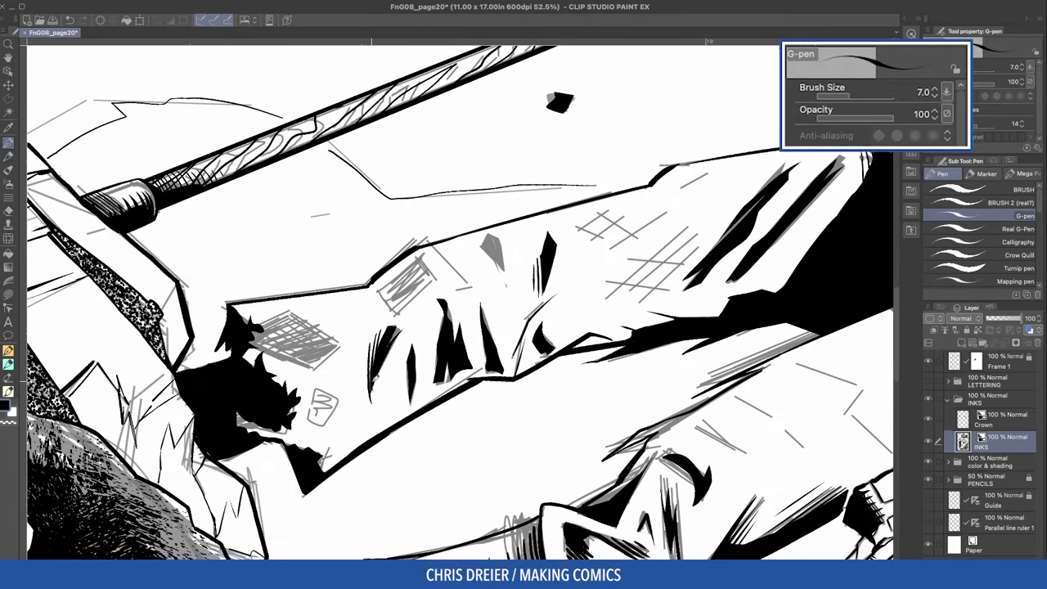
pyautogui.moveTo(363, 362); pyautogui.dragTo(370, 412)
pyautogui.moveTo(412, 334); pyautogui.dragTo(397, 396)
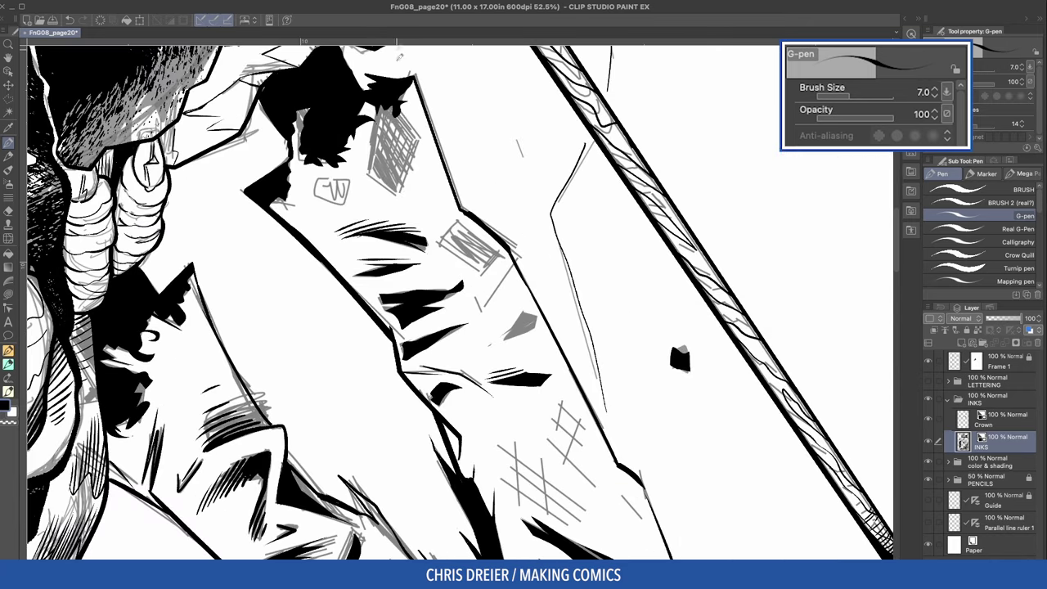
# Step: Hatch the two sketched patches above the left trouser hem and rework the torn hem's pointed corner
pyautogui.moveTo(406, 121)
pyautogui.mouseDown()
pyautogui.moveTo(396, 175)
pyautogui.moveTo(370, 188)
pyautogui.mouseUp()
pyautogui.moveTo(313, 174)
pyautogui.mouseDown()
pyautogui.moveTo(311, 198)
pyautogui.moveTo(338, 206)
pyautogui.mouseUp()
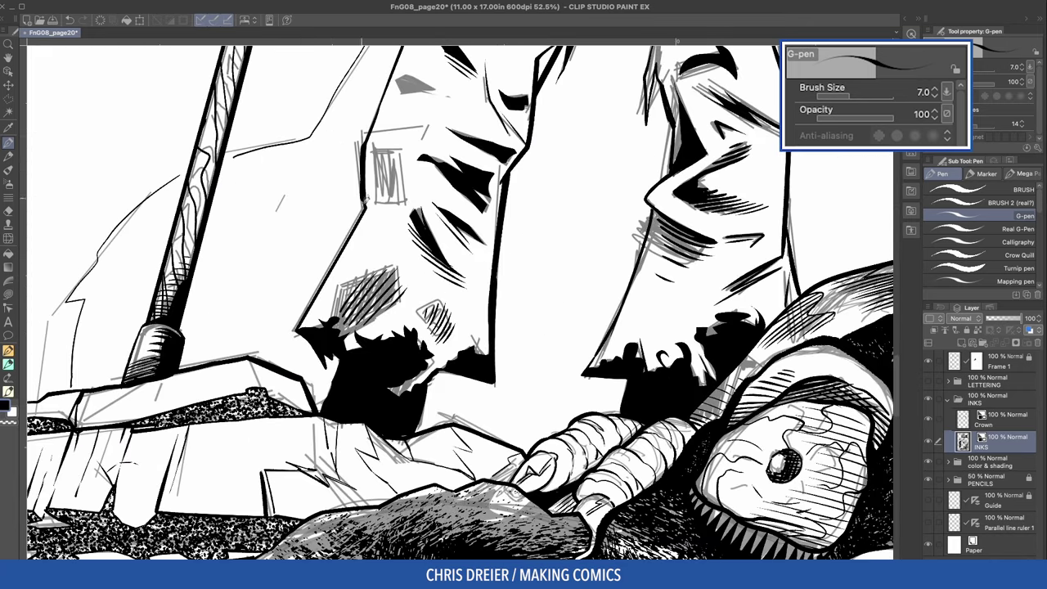
pyautogui.moveTo(363, 193); pyautogui.dragTo(370, 211)
pyautogui.moveTo(475, 311); pyautogui.dragTo(481, 321)
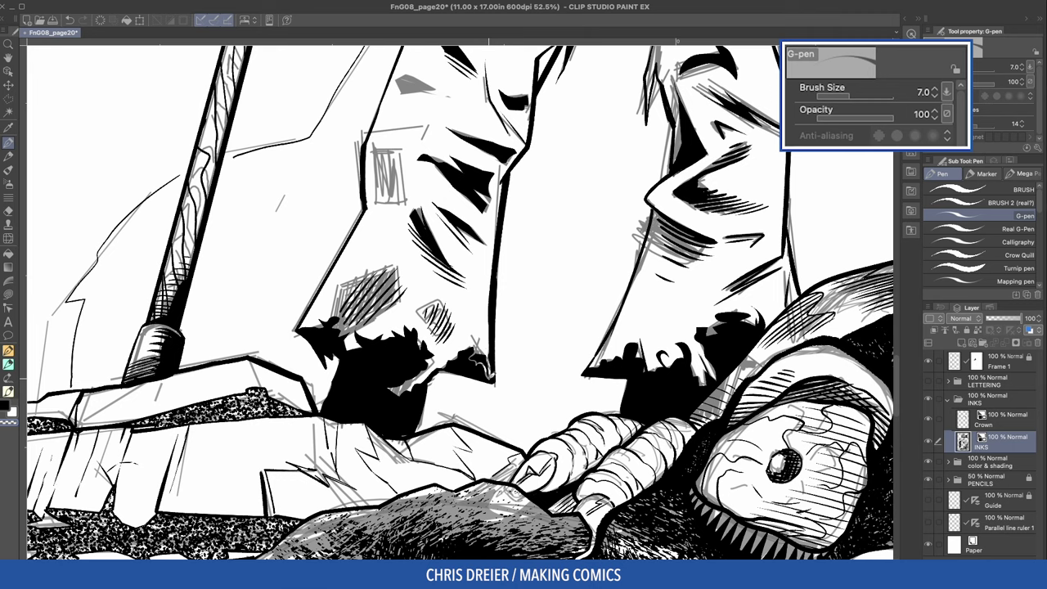
pyautogui.moveTo(487, 356); pyautogui.dragTo(500, 403)
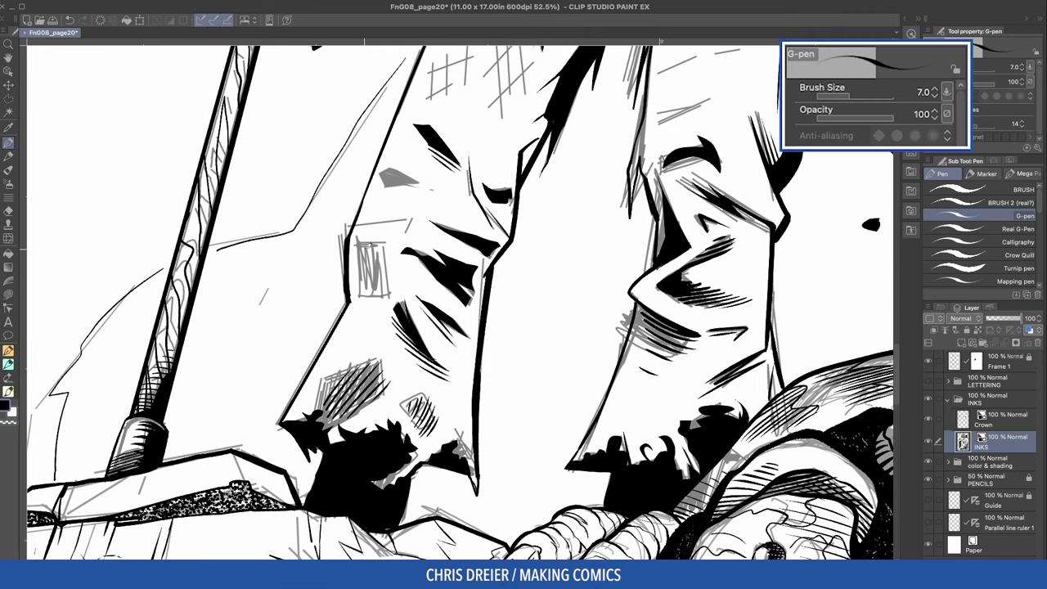
# Step: Fill the square patch at the left knee with black using Lasso fill, and hatch around its edges with the G-pen
pyautogui.press('u')
pyautogui.moveTo(384, 238)
pyautogui.mouseDown()
pyautogui.moveTo(391, 296)
pyautogui.moveTo(360, 278)
pyautogui.moveTo(359, 242)
pyautogui.mouseUp()
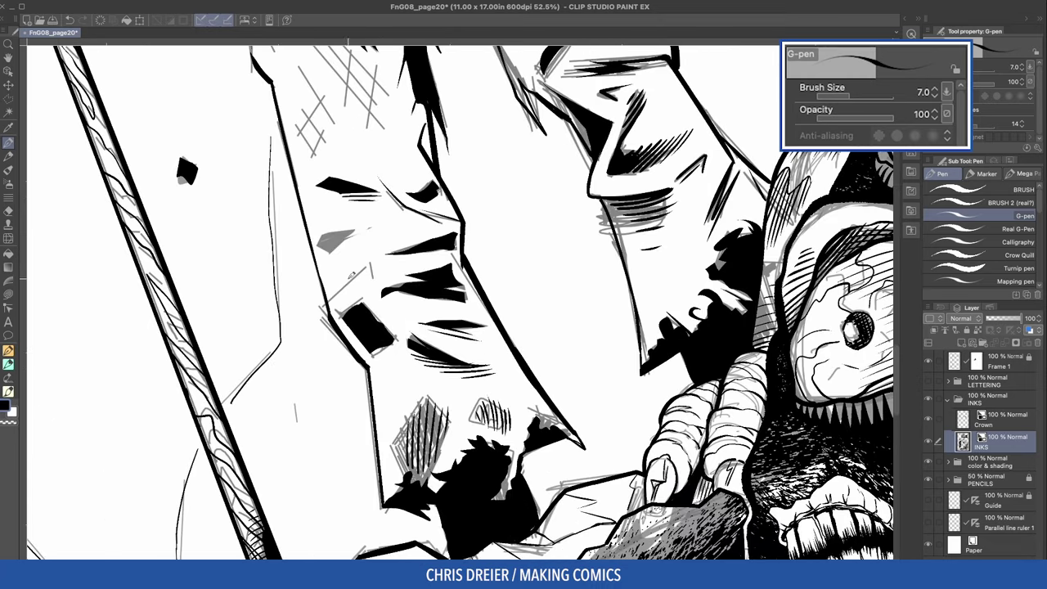
pyautogui.moveTo(344, 273); pyautogui.dragTo(368, 315)
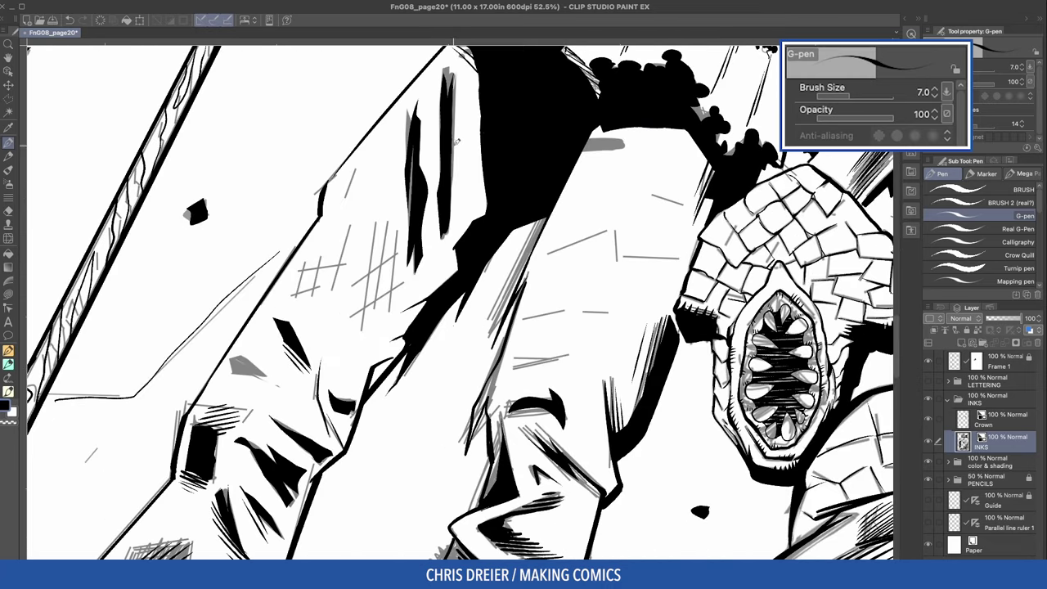
# Step: Feather the two long shadow streaks on the left thigh with parallel G-pen hatching
pyautogui.moveTo(455, 139); pyautogui.dragTo(460, 248)
pyautogui.moveTo(459, 172); pyautogui.dragTo(457, 248)
pyautogui.moveTo(468, 174); pyautogui.dragTo(463, 235)
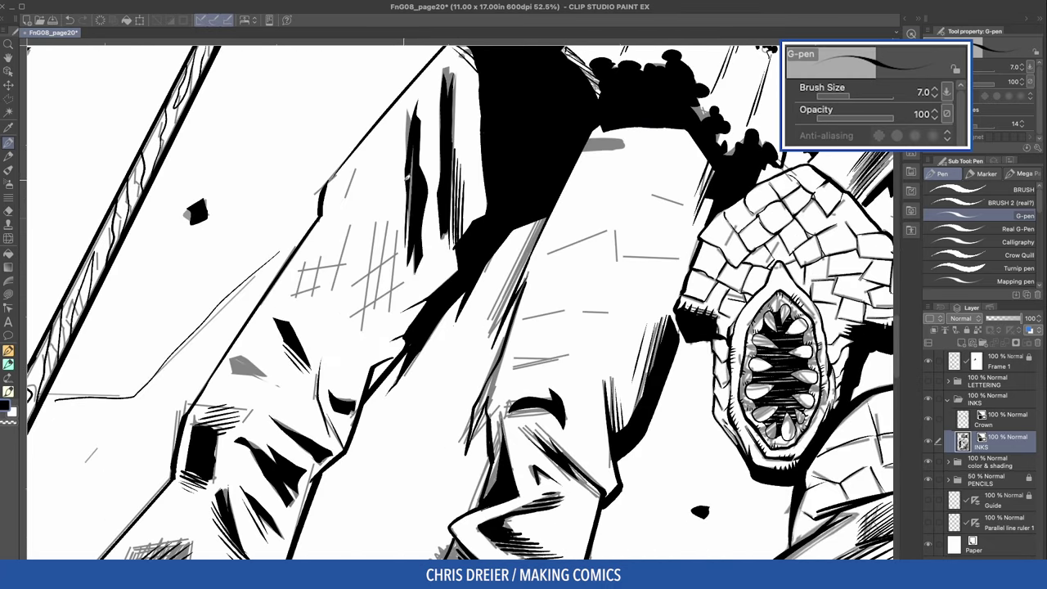
pyautogui.moveTo(409, 175); pyautogui.dragTo(396, 278)
pyautogui.moveTo(392, 211); pyautogui.dragTo(391, 281)
pyautogui.moveTo(383, 234); pyautogui.dragTo(381, 287)
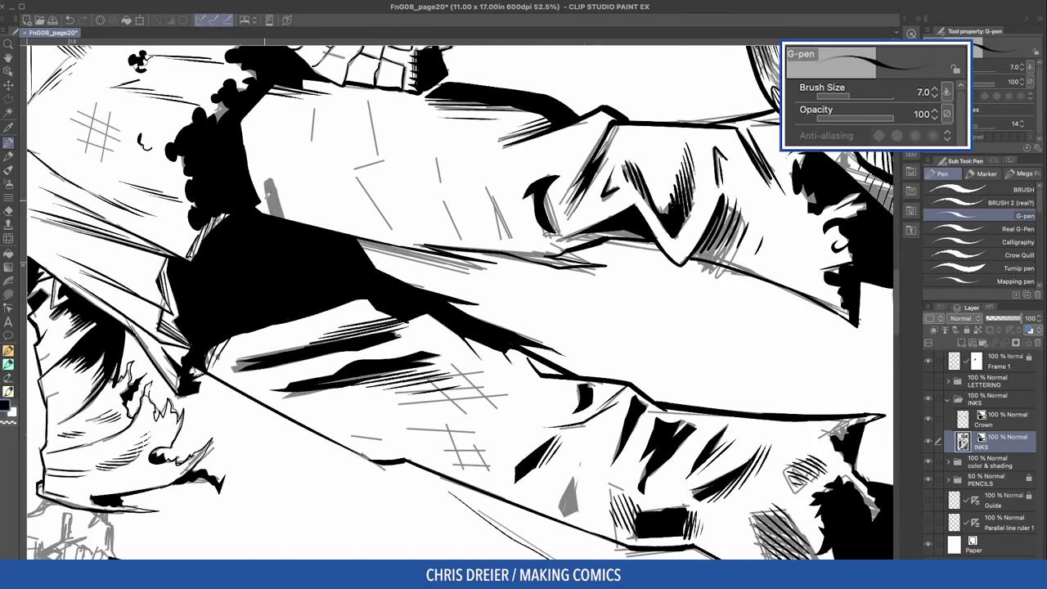
# Step: Hatch the shadow at the top of the right thigh below the shirt hem, and set the G-pen to size 6
pyautogui.moveTo(270, 168); pyautogui.dragTo(264, 216)
pyautogui.moveTo(277, 146); pyautogui.dragTo(288, 206)
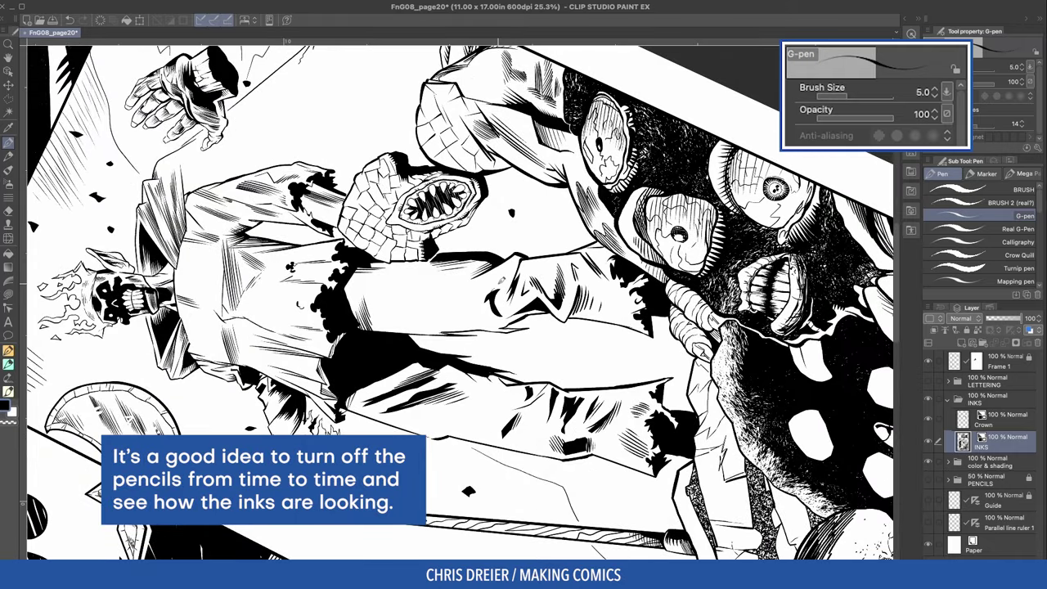
pyautogui.press(']')
# Step: Examine the inked figure at several canvas rotations with the pencil sketch hidden
pyautogui.press('^')
pyautogui.press('^')
pyautogui.press('^')
pyautogui.press('^')
pyautogui.press('^')
pyautogui.press('^')
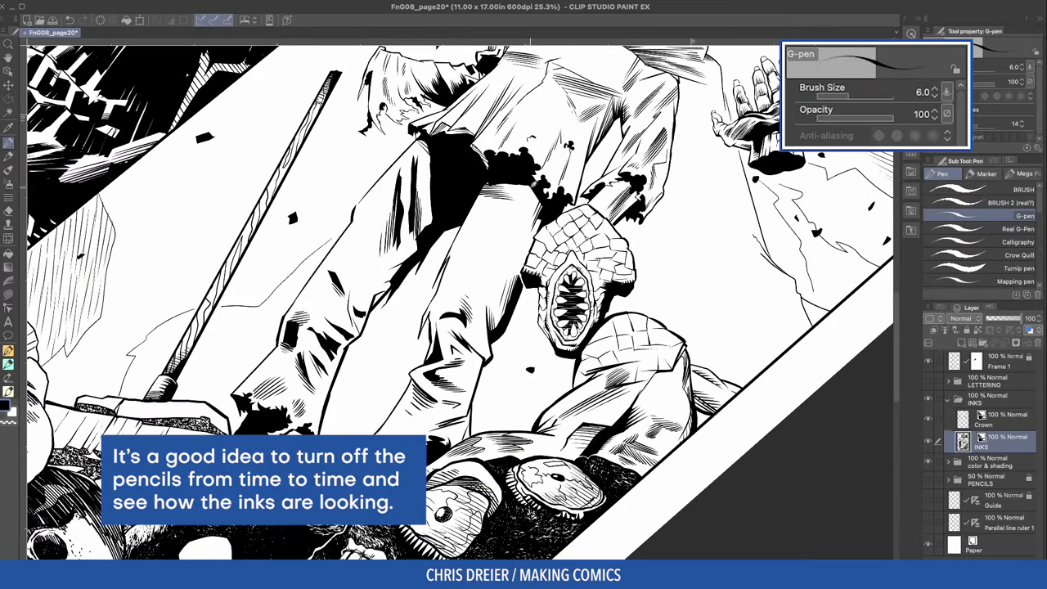
pyautogui.press('^')
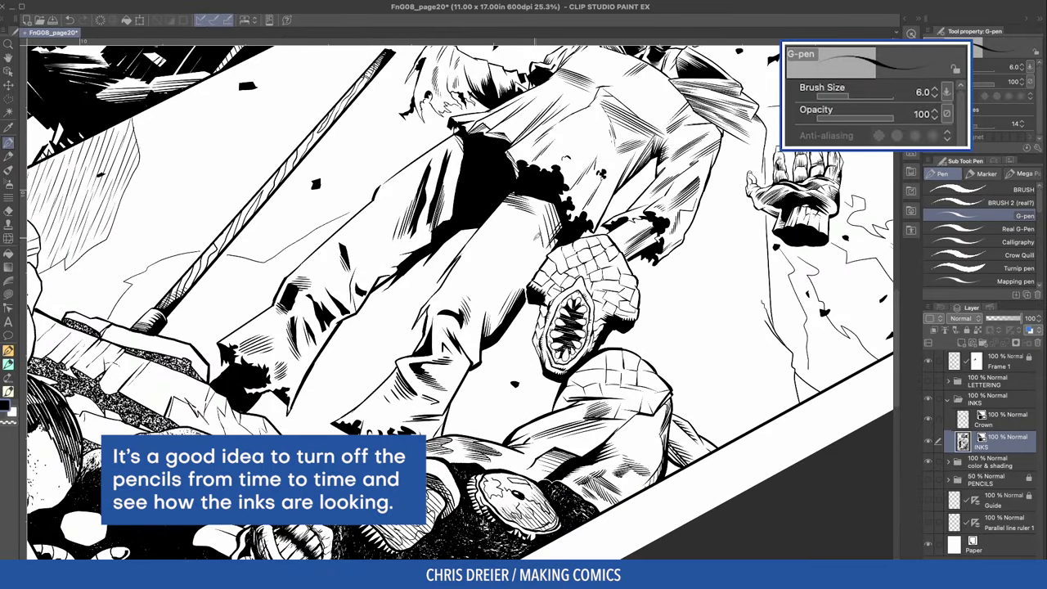
pyautogui.press('-')
pyautogui.press('-')
pyautogui.press('-')
pyautogui.hotkey('ctrl', '+')
pyautogui.hotkey('ctrl', '+')
pyautogui.hotkey('ctrl', '+')
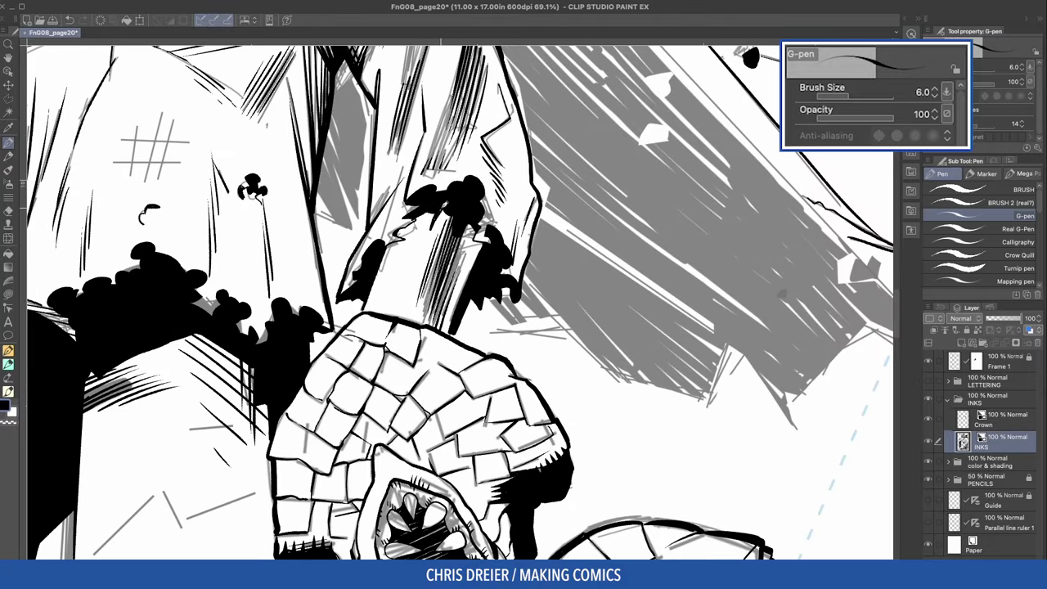
# Step: Ink the contour details on the forearm emerging from the torn sleeve behind the scaly creature's head
pyautogui.moveTo(449, 201); pyautogui.dragTo(429, 236)
pyautogui.moveTo(436, 229); pyautogui.dragTo(411, 273)
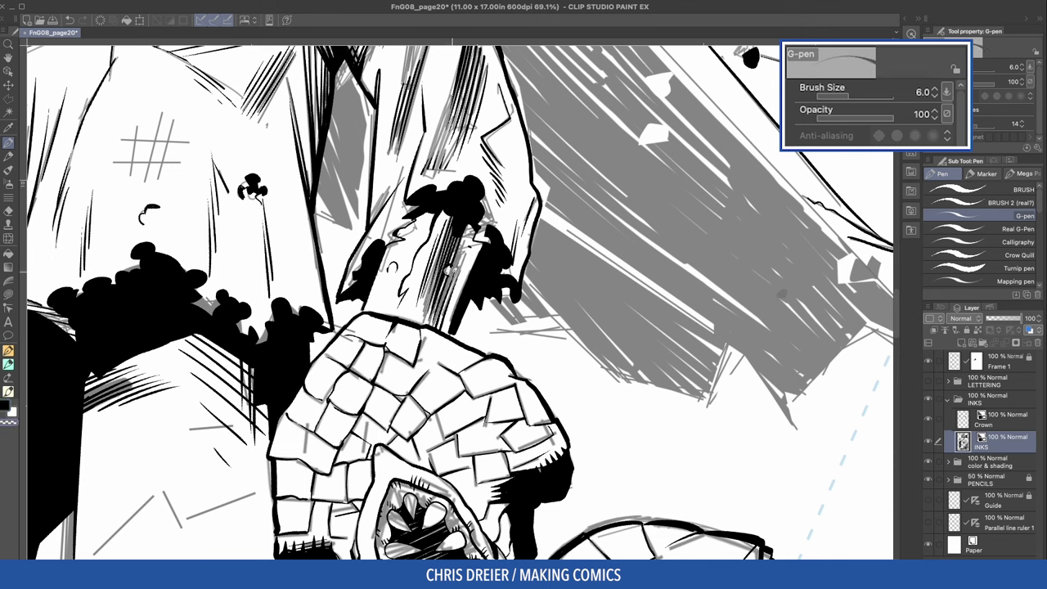
pyautogui.moveTo(479, 241); pyautogui.dragTo(468, 272)
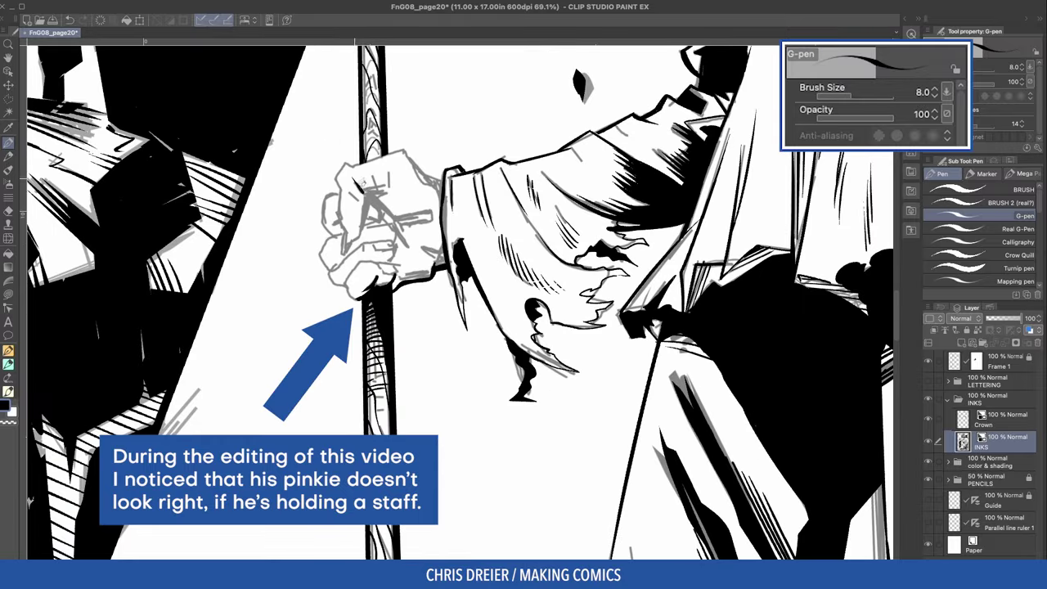
# Step: Ink the thumb, fingers and inner shadow of the hand gripping the staff with the G-pen at size 8
pyautogui.moveTo(365, 195); pyautogui.dragTo(372, 233)
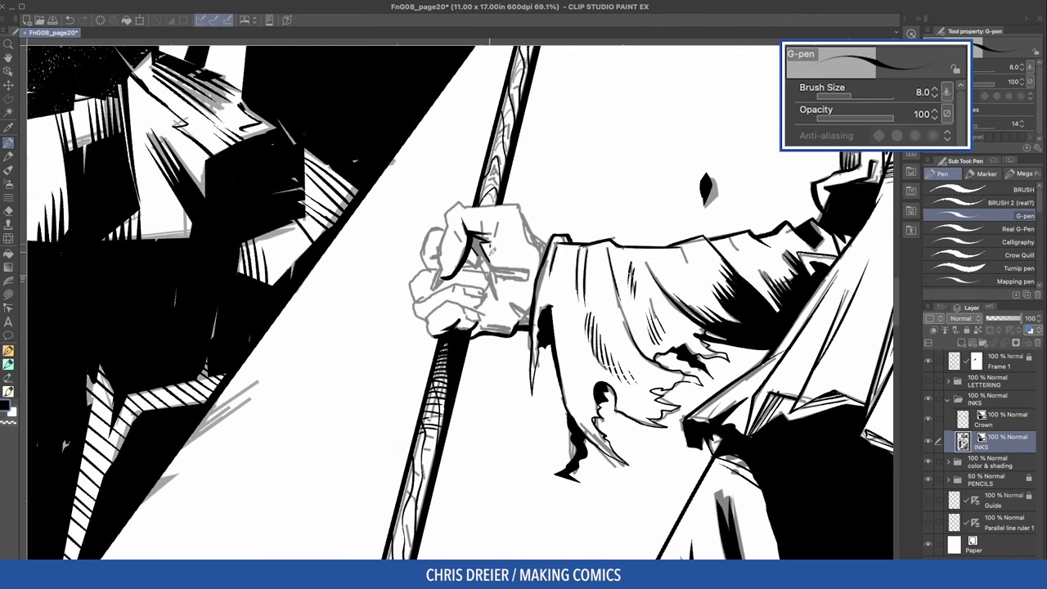
pyautogui.moveTo(494, 238); pyautogui.dragTo(488, 260)
pyautogui.moveTo(420, 237); pyautogui.dragTo(409, 270)
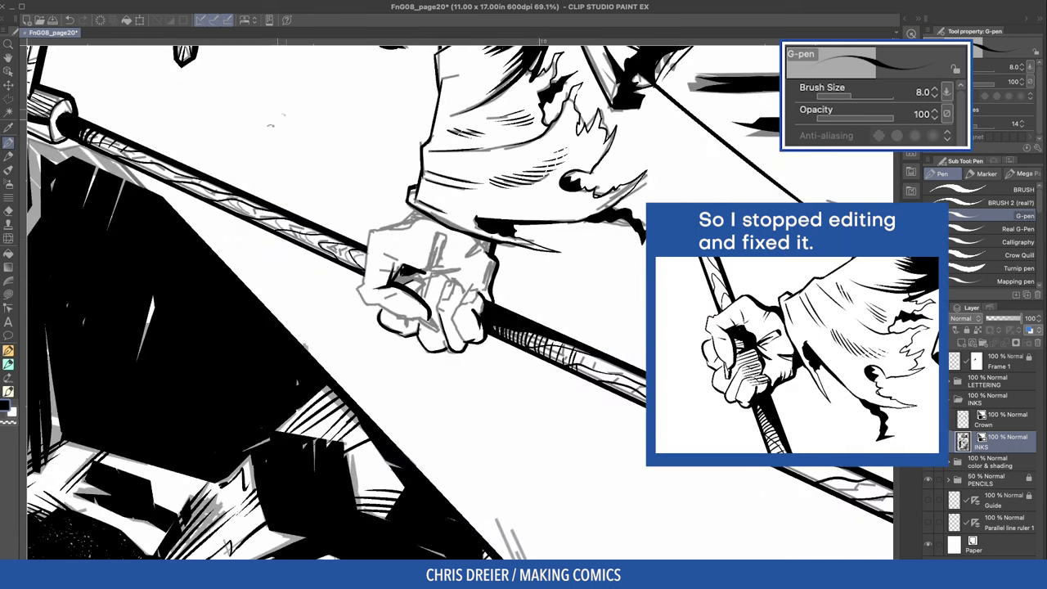
# Step: Reduce the G-pen to size 6 and ink the thumb, palm and wrist creases of the hand holding the staff
pyautogui.press('[')
pyautogui.press('[')
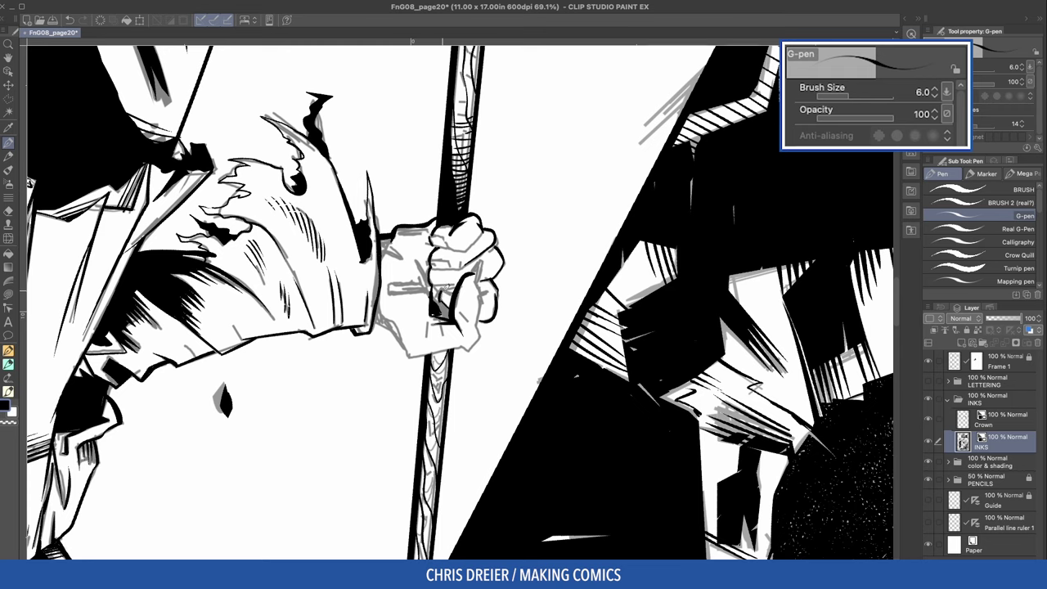
pyautogui.moveTo(443, 283); pyautogui.dragTo(455, 291)
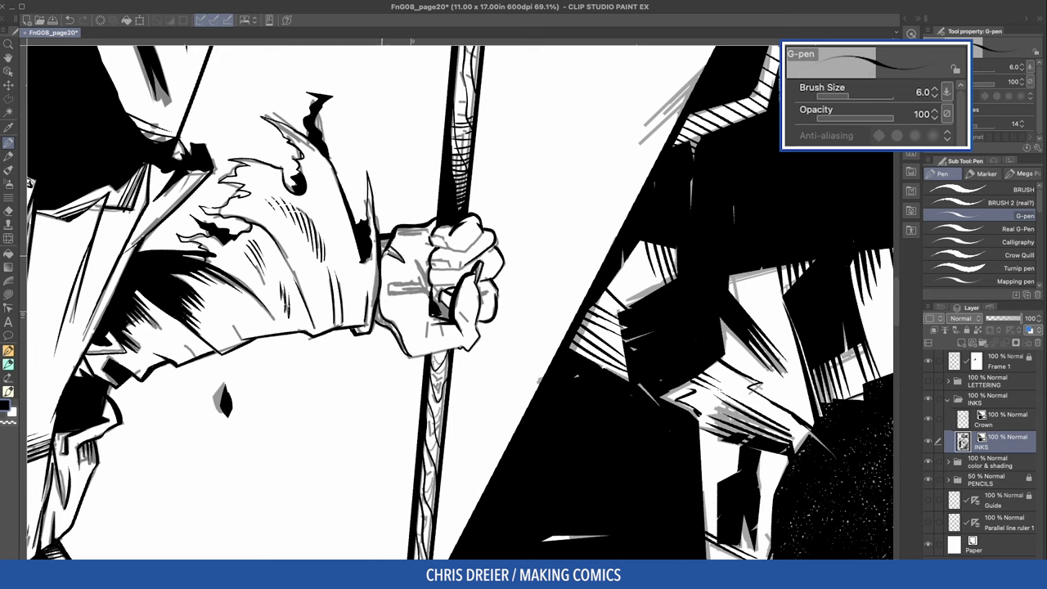
pyautogui.moveTo(432, 255); pyautogui.dragTo(419, 273)
pyautogui.moveTo(433, 265); pyautogui.dragTo(415, 284)
# Step: Reduce the G-pen to size 5, flood the gaps inside the staff hand's grip with black, and return to the G-pen
pyautogui.moveTo(572, 409)
pyautogui.mouseDown()
pyautogui.moveTo(491, 245)
pyautogui.moveTo(425, 196)
pyautogui.mouseUp()
pyautogui.press('[')
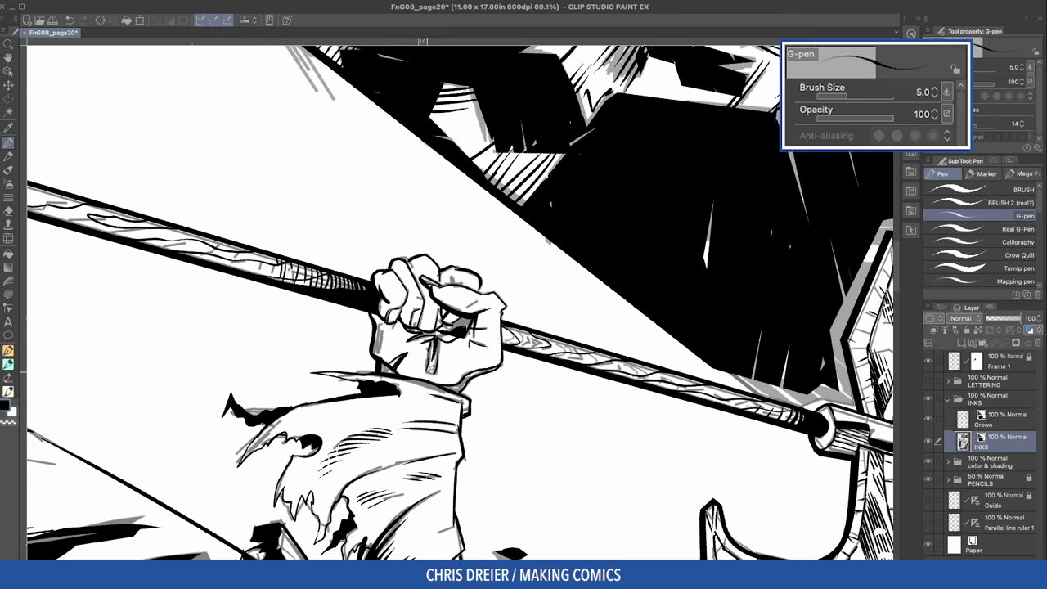
pyautogui.press('g')
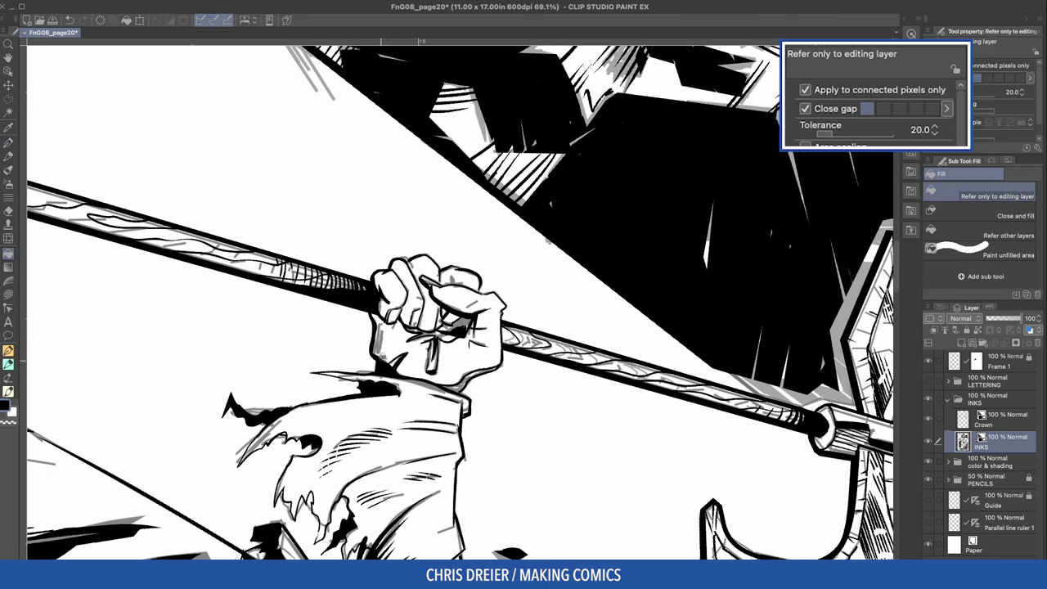
pyautogui.click(465, 319)
pyautogui.click(443, 319)
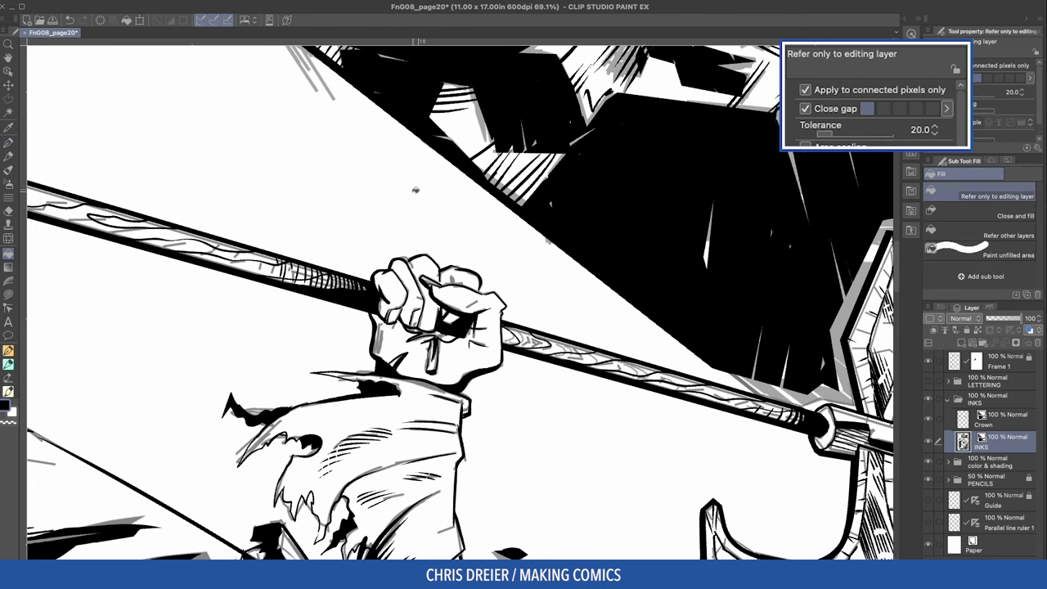
pyautogui.press('p')
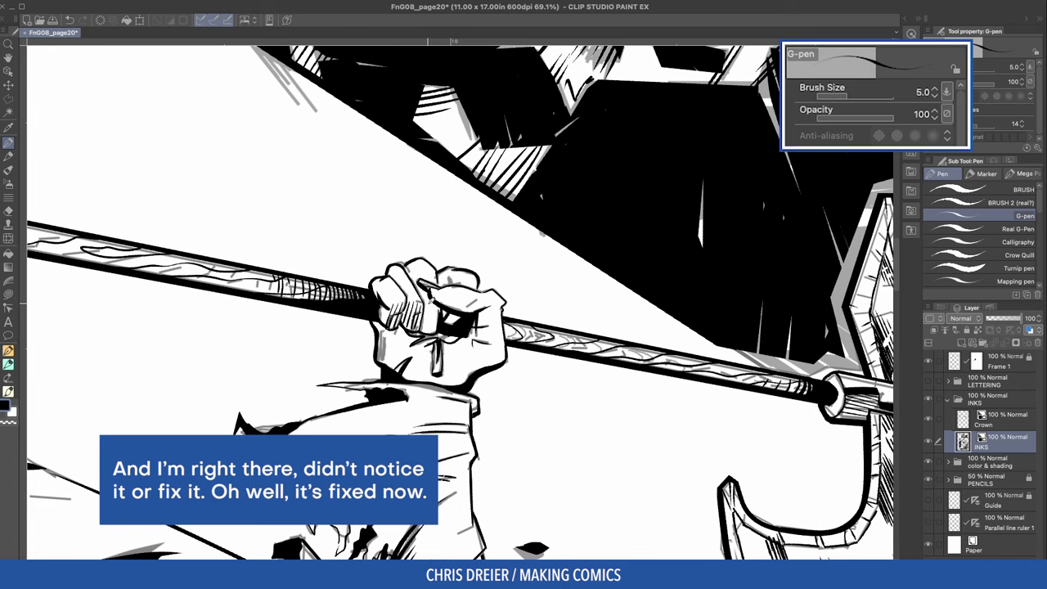
# Step: Add fine hatching to the shaded undersides of the curled fingers on the staff-gripping hand with the G-pen at size 5
pyautogui.moveTo(427, 305); pyautogui.dragTo(443, 317)
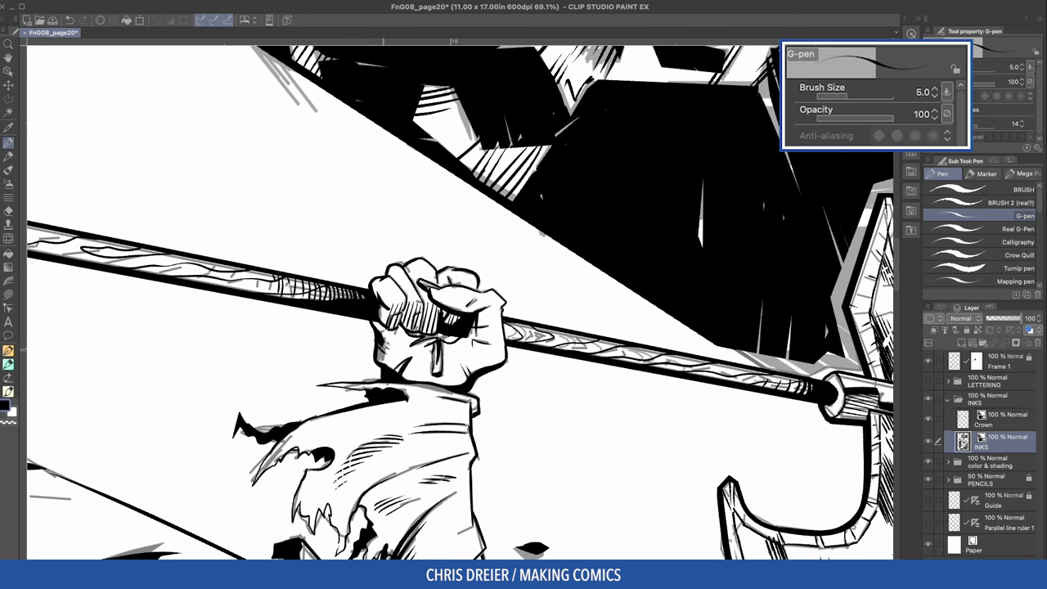
pyautogui.hotkey('ctrl', 'alt', '0')
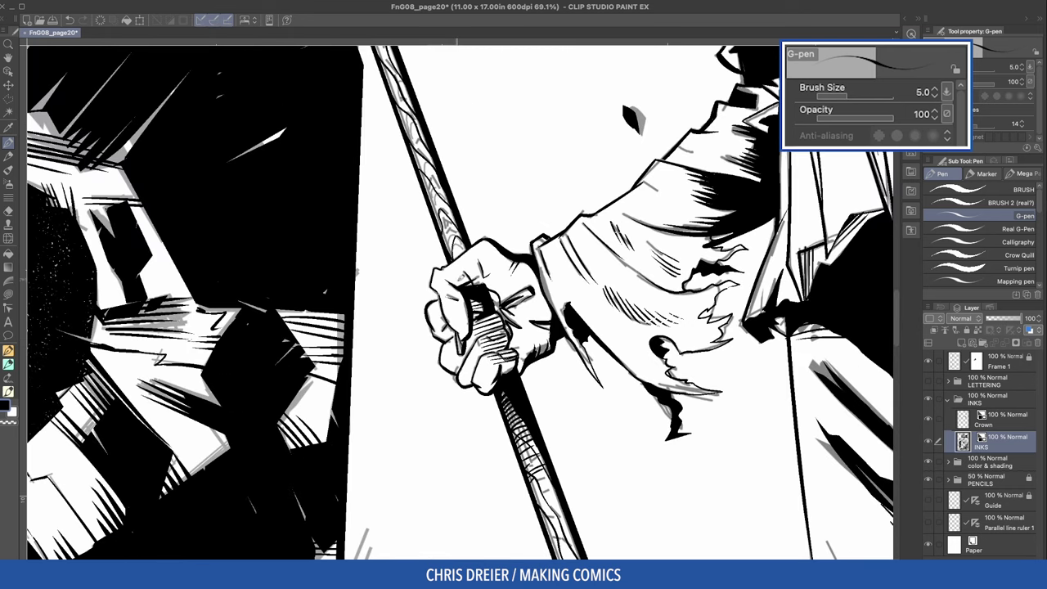
# Step: Lasso the grey-pencilled shadow between the scaly creature and the severed hand, and fill it in angled black sections with the Calligraphy pen at size 40
pyautogui.press('g')
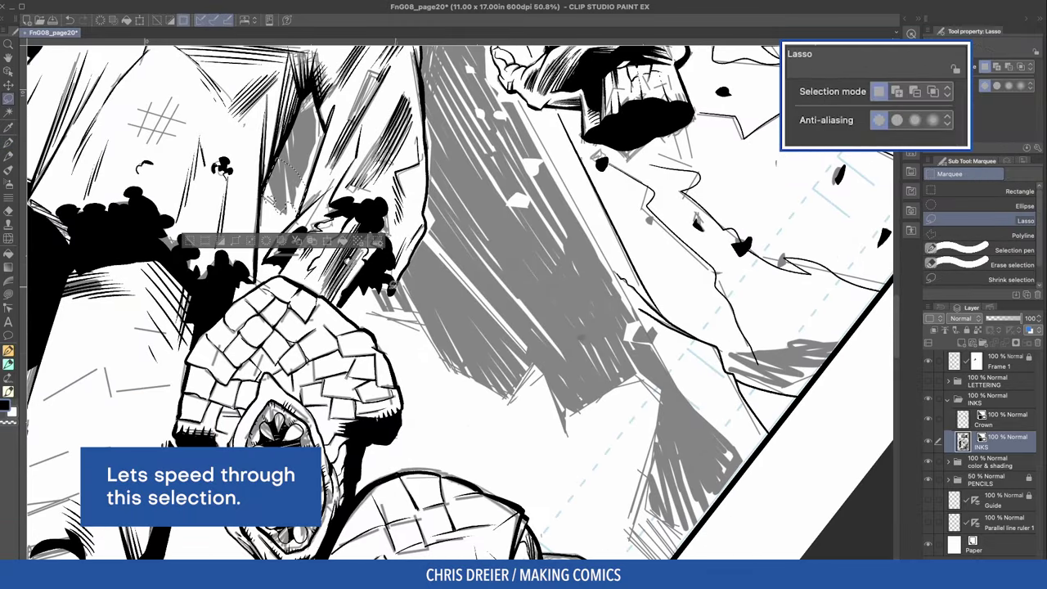
pyautogui.moveTo(401, 321)
pyautogui.mouseDown()
pyautogui.moveTo(462, 378)
pyautogui.moveTo(579, 444)
pyautogui.moveTo(645, 462)
pyautogui.moveTo(615, 253)
pyautogui.mouseUp()
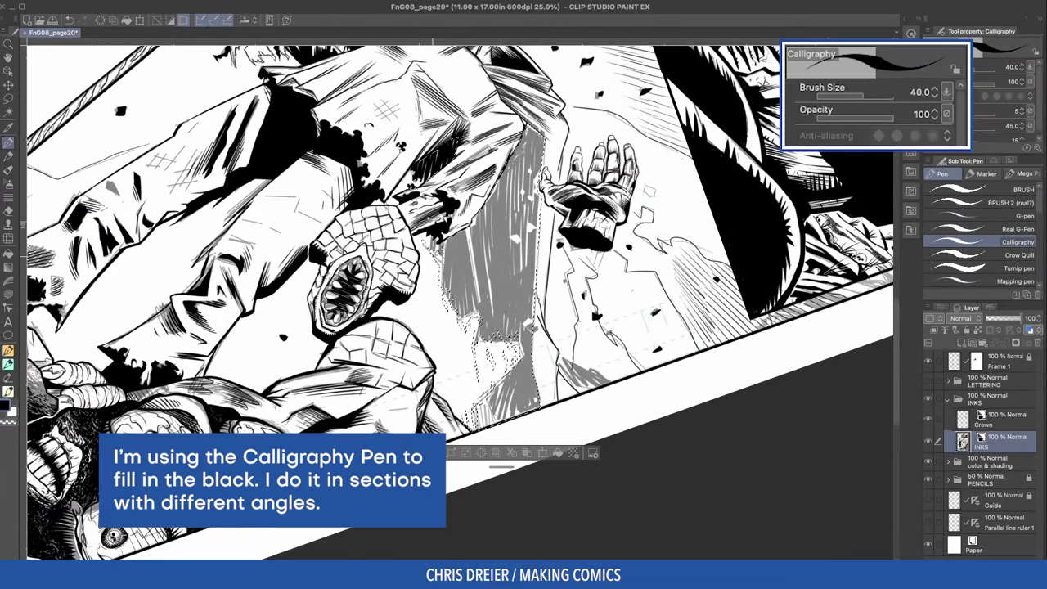
pyautogui.moveTo(471, 335); pyautogui.dragTo(461, 249)
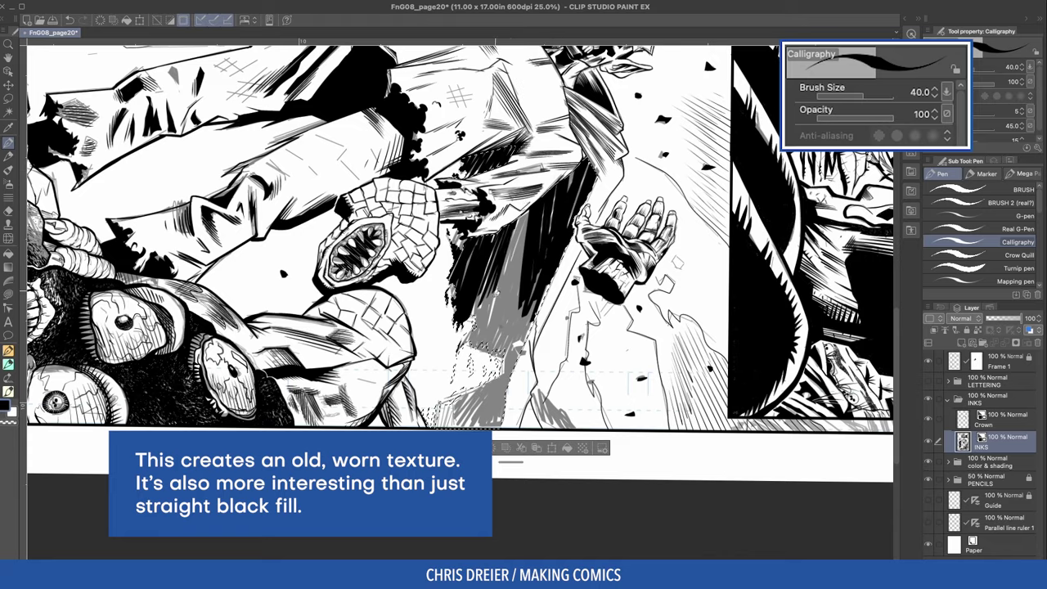
pyautogui.moveTo(704, 56); pyautogui.dragTo(458, 425)
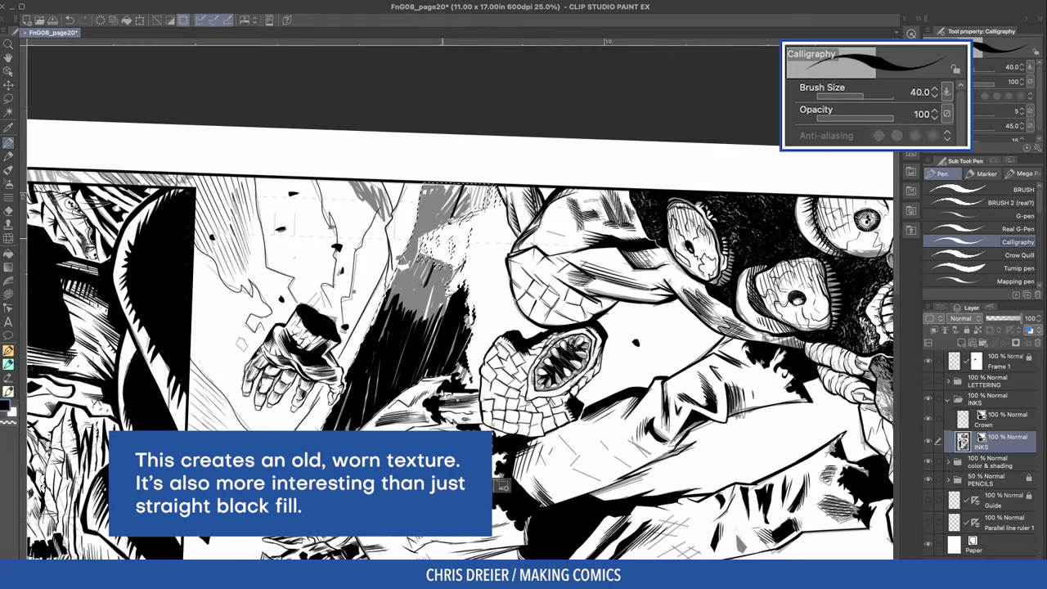